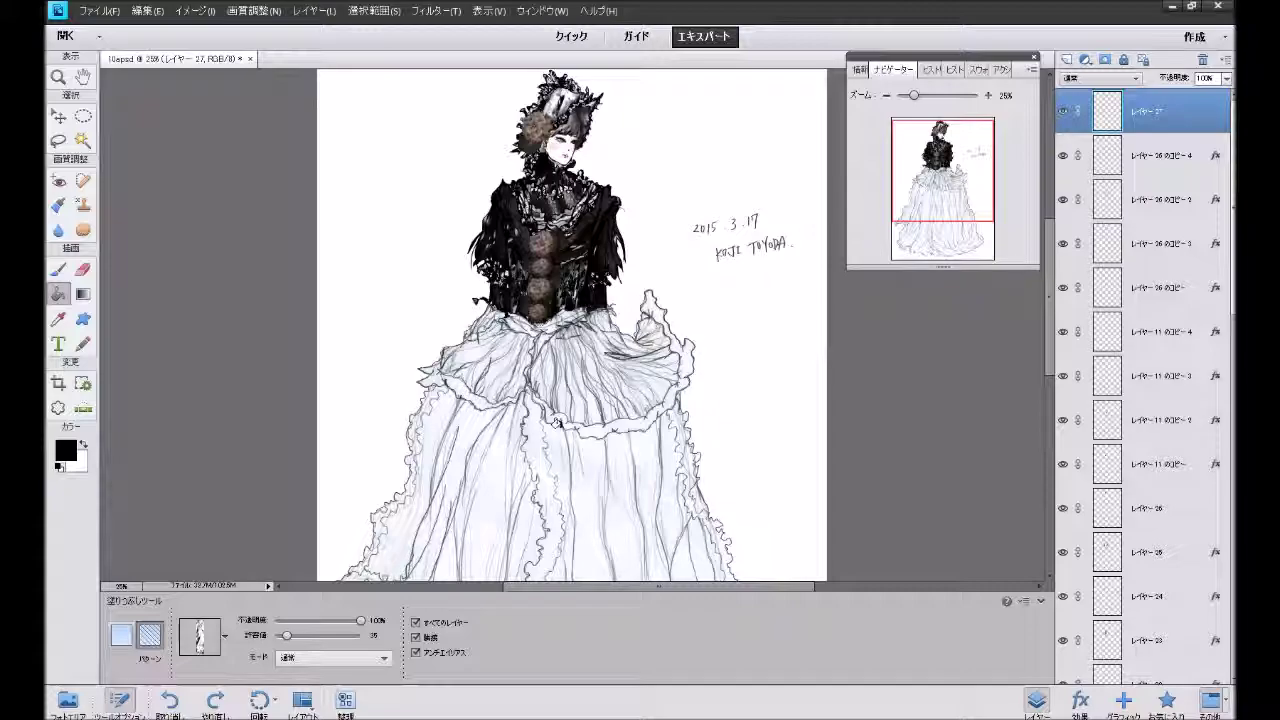
Pattern-fill the upper and left skirt frill trims, zoom in, and add a new empty layer.
{"action": "left_click", "coordinate": [549, 411]}
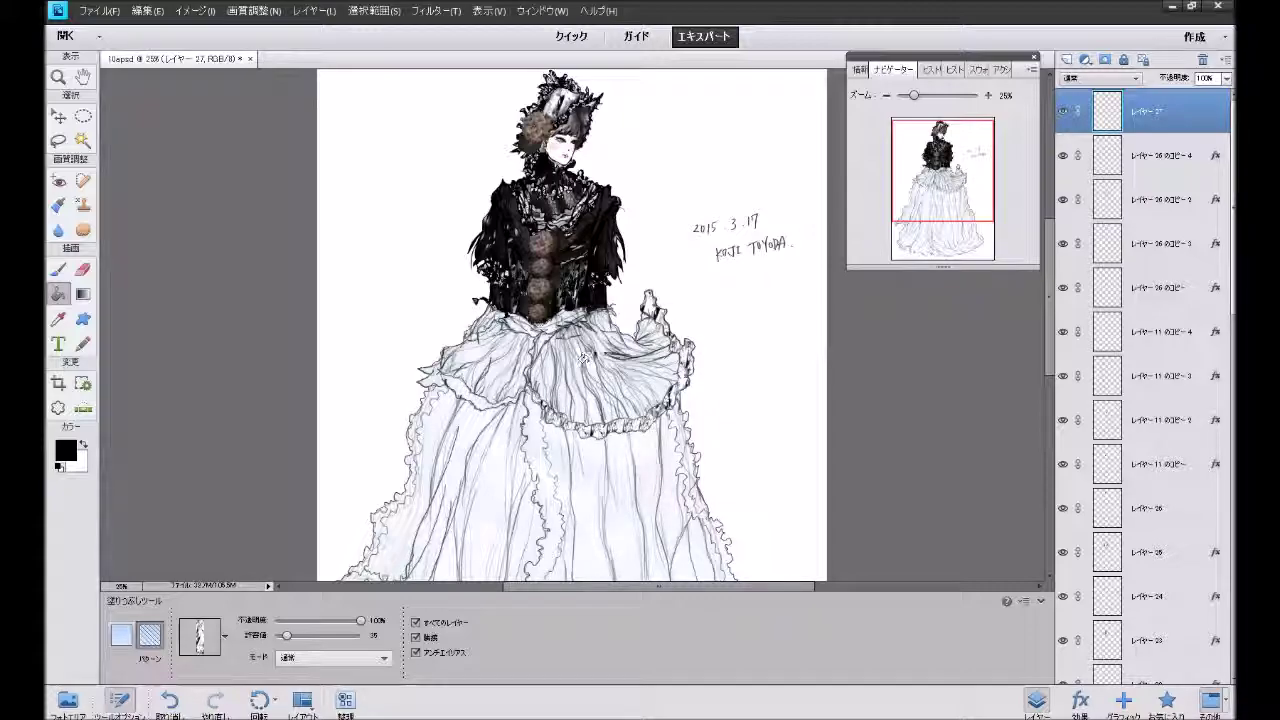
{"action": "left_click", "coordinate": [456, 382]}
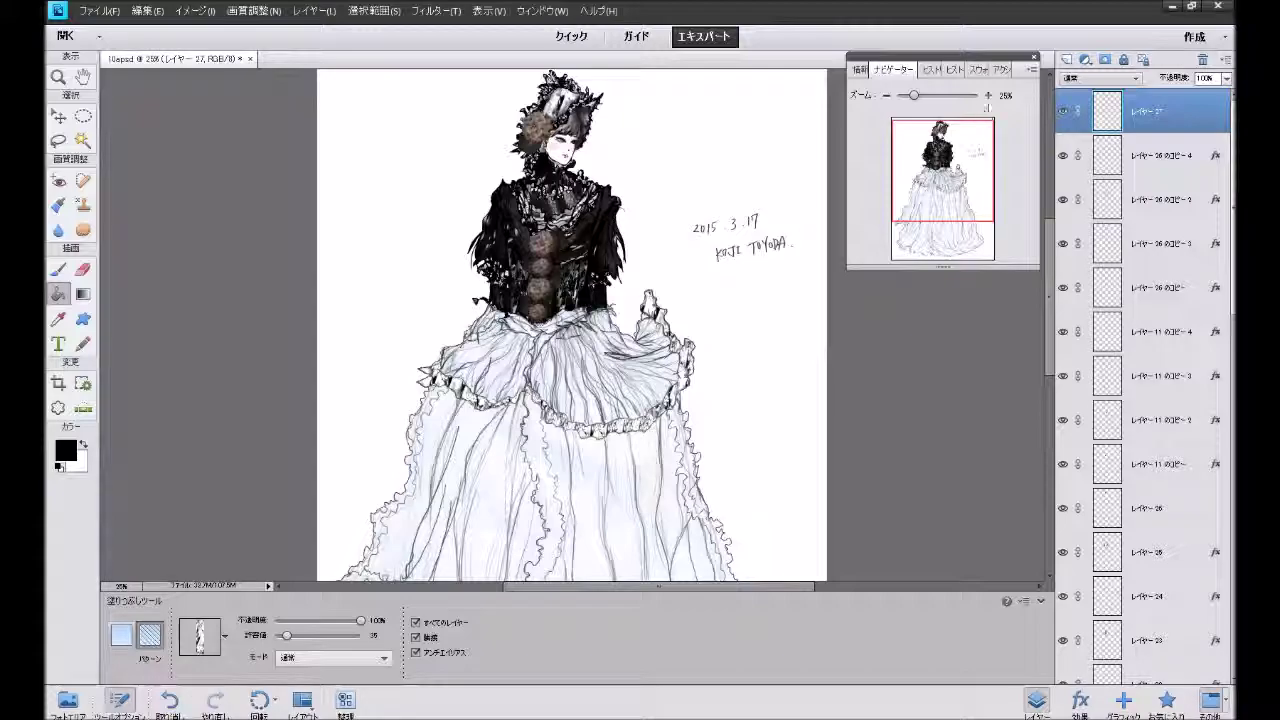
{"action": "left_click", "coordinate": [988, 97]}
{"action": "left_click", "coordinate": [988, 97]}
{"action": "left_click", "coordinate": [1067, 60]}
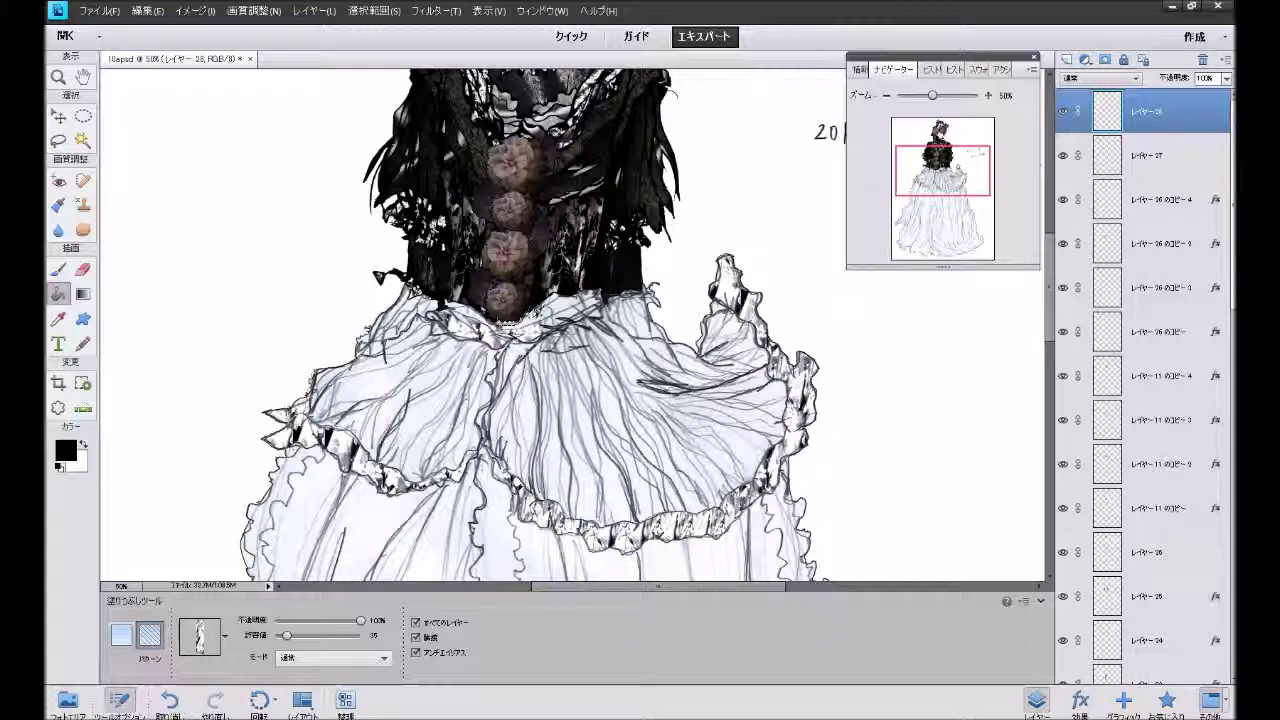
Pattern-fill the small waist frill areas on Layer 28, undoing one stray fill on the bodice.
{"action": "left_click", "coordinate": [535, 314]}
{"action": "left_click", "coordinate": [560, 307]}
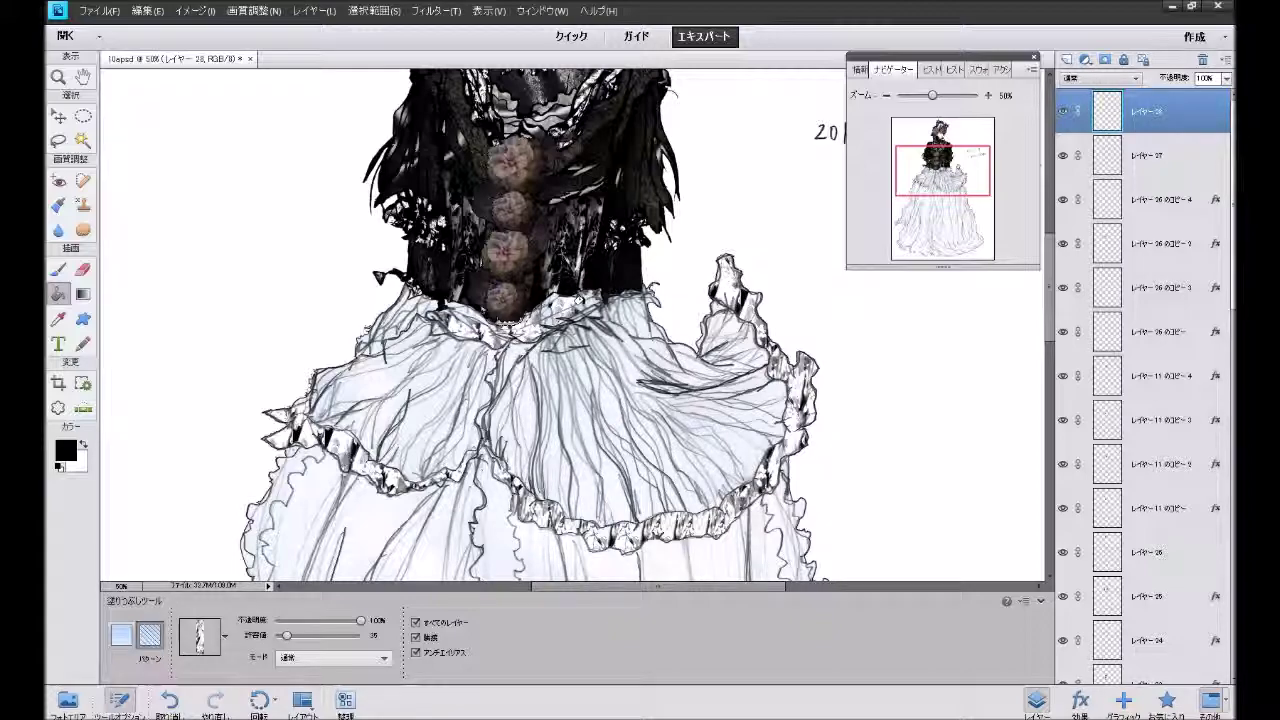
{"action": "left_click", "coordinate": [588, 290]}
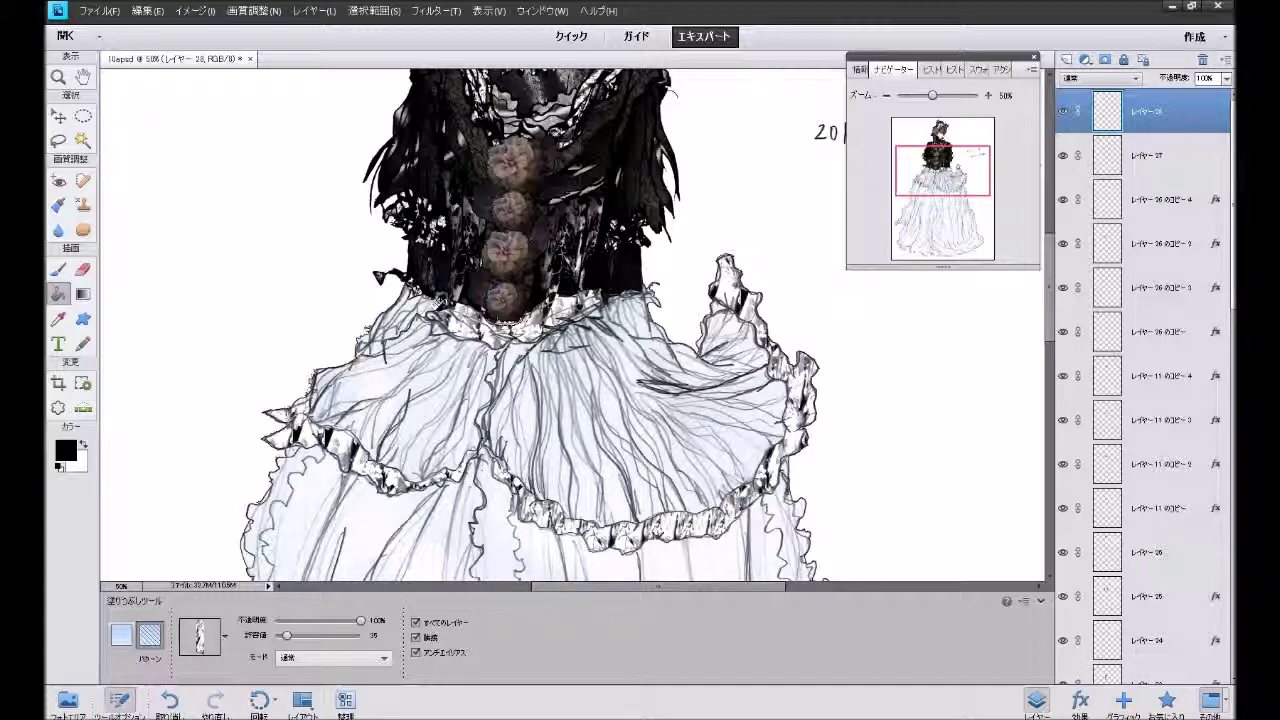
{"action": "left_click", "coordinate": [441, 291]}
{"action": "key", "text": "ctrl+z"}
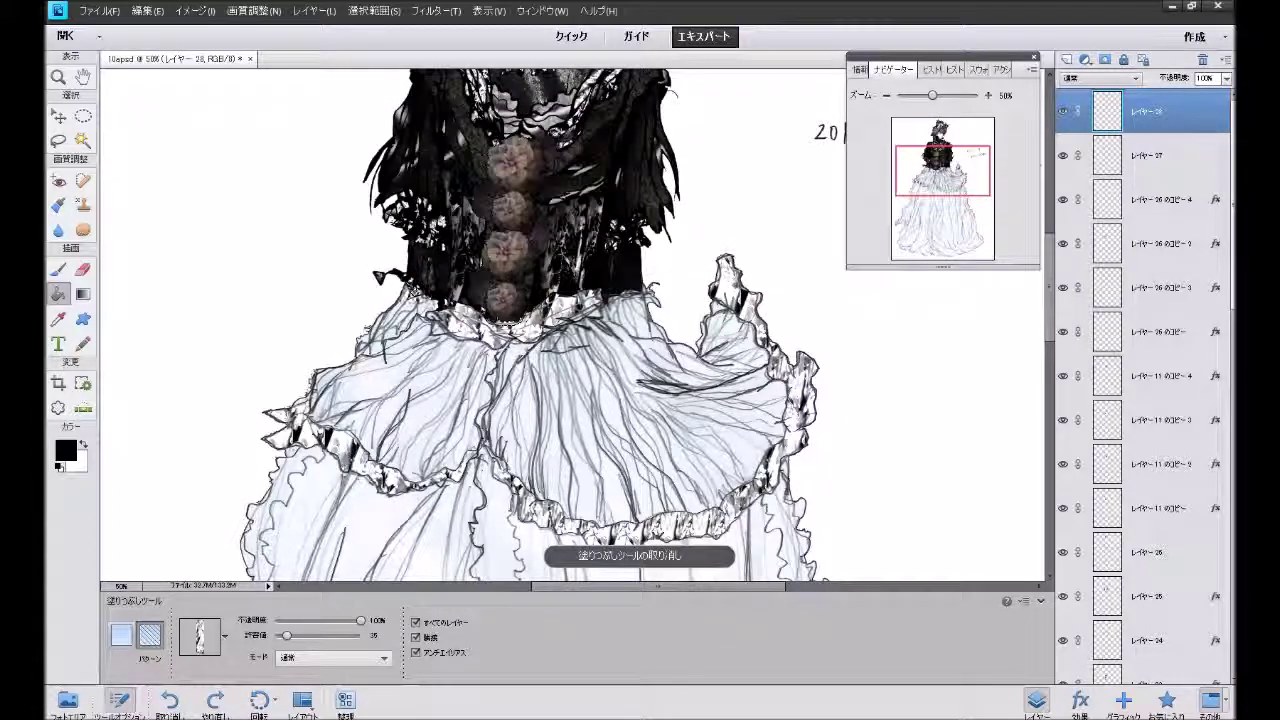
{"action": "left_click", "coordinate": [428, 314]}
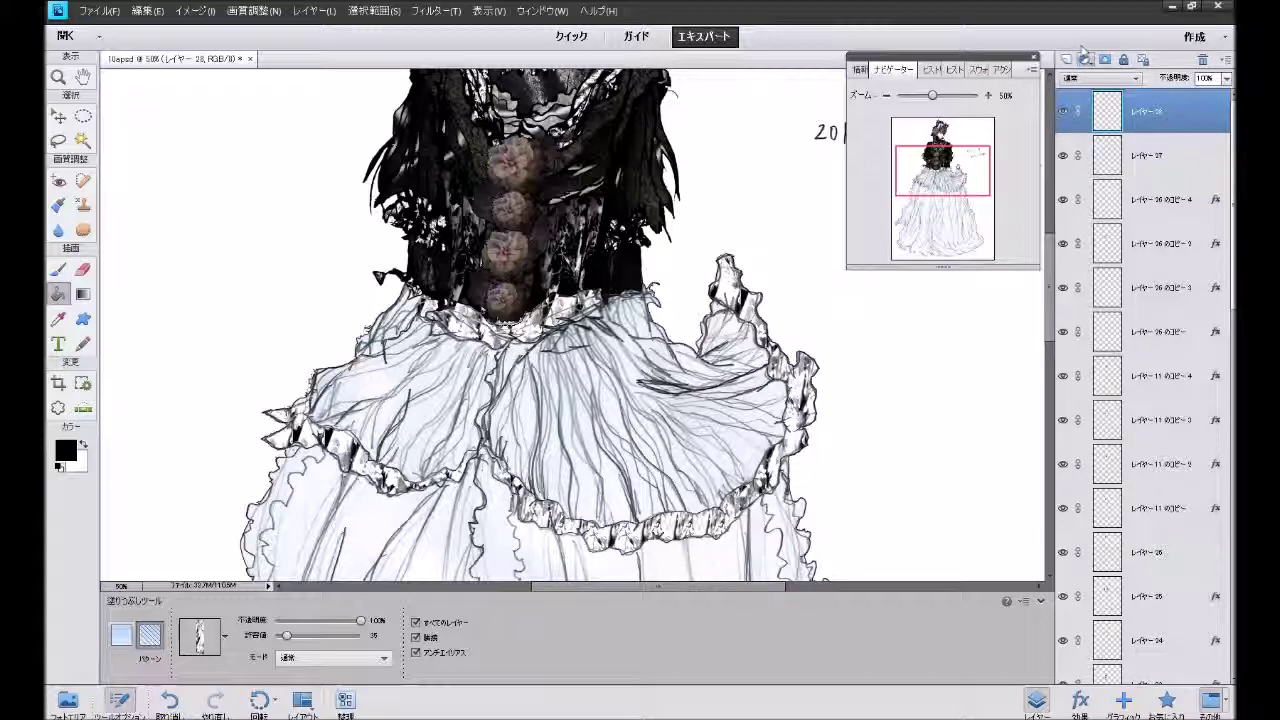
Add a new layer and select a dark hatched pattern for the Paint Bucket.
{"action": "left_click", "coordinate": [1067, 60]}
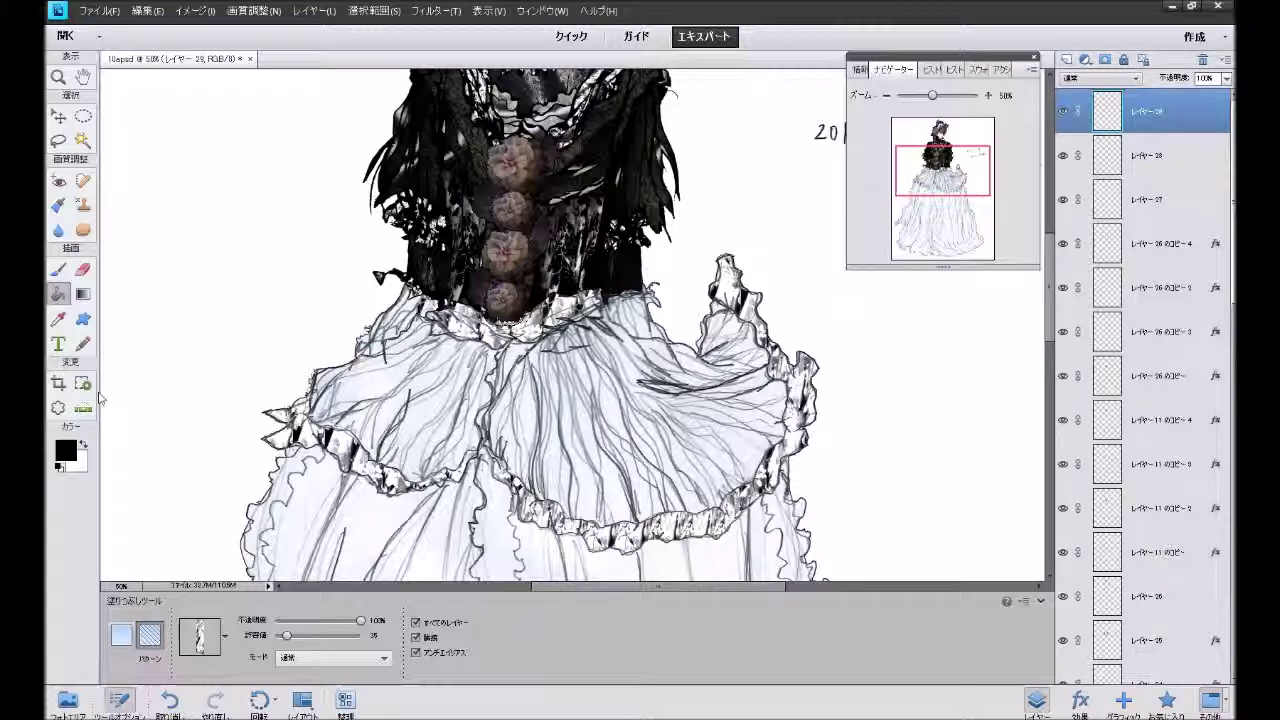
{"action": "left_click", "coordinate": [226, 636]}
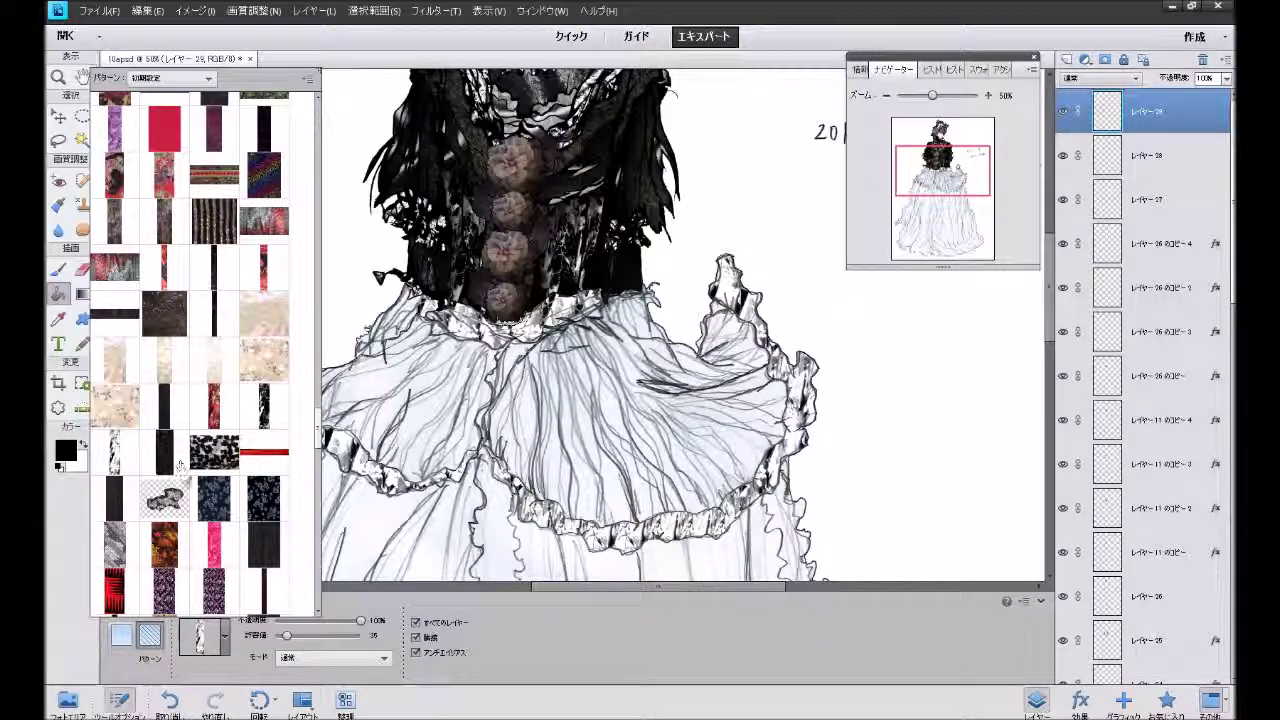
{"action": "left_click_drag", "start_coordinate": [319, 444], "coordinate": [333, 262]}
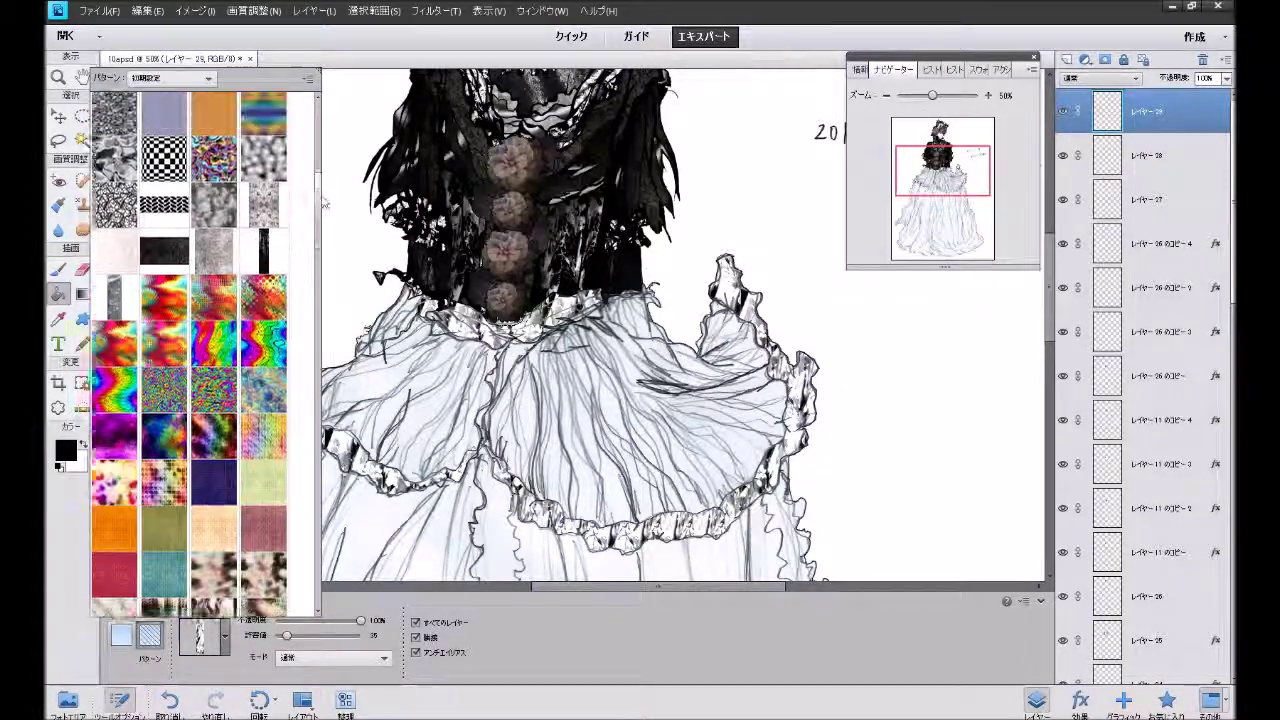
{"action": "left_click_drag", "start_coordinate": [333, 262], "coordinate": [327, 198]}
{"action": "left_click", "coordinate": [180, 340]}
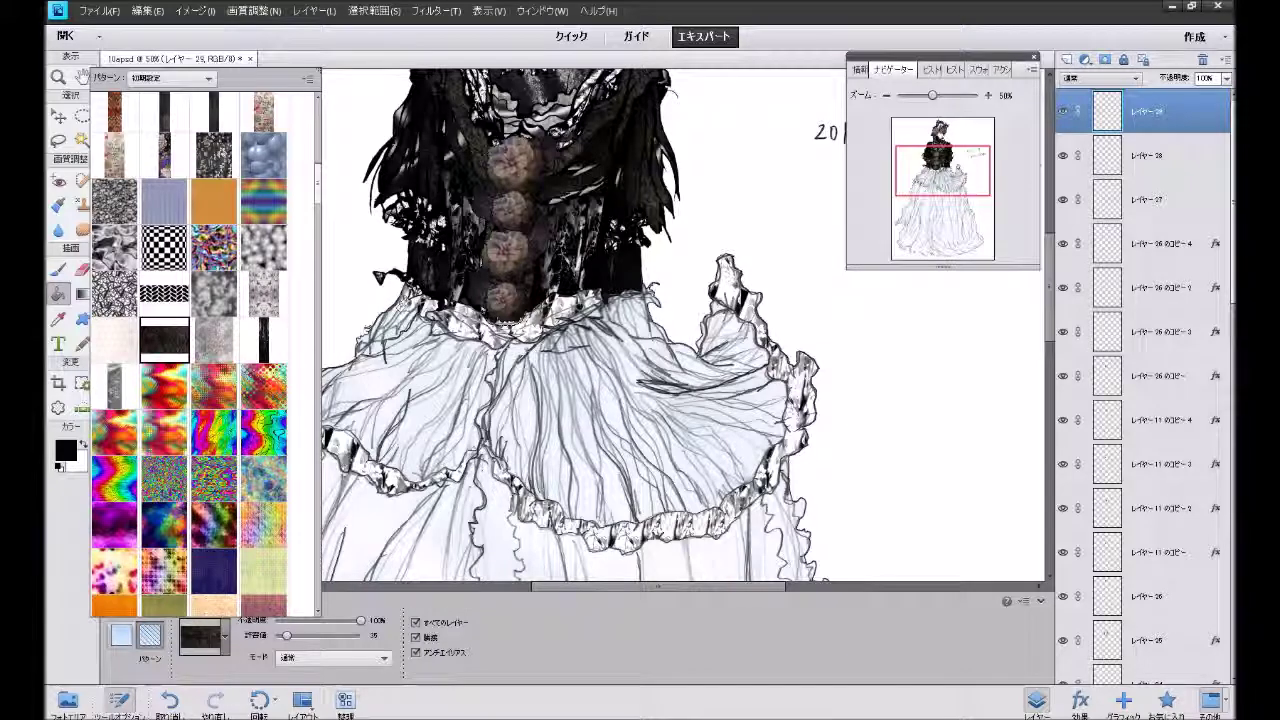
{"action": "left_click", "coordinate": [391, 300]}
Fill the waist frill patches and a remaining spot on the right frill with the dark pattern.
{"action": "left_click", "coordinate": [398, 284]}
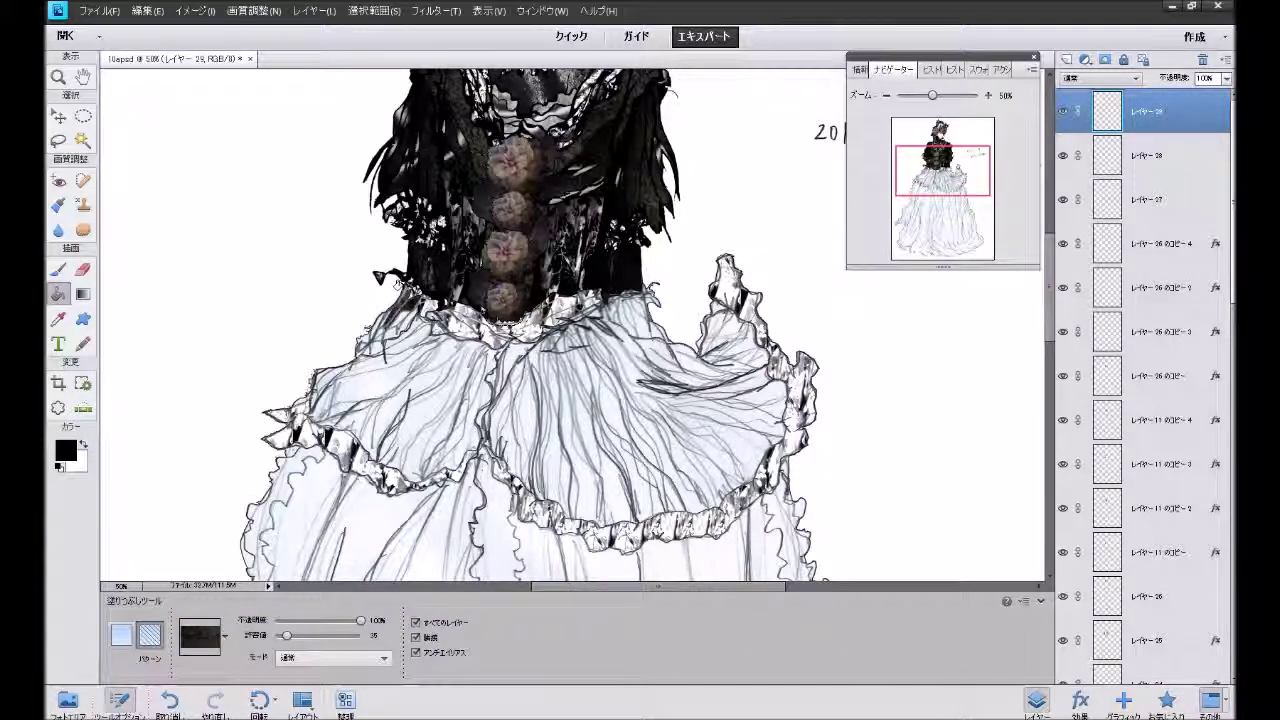
{"action": "left_click", "coordinate": [396, 320]}
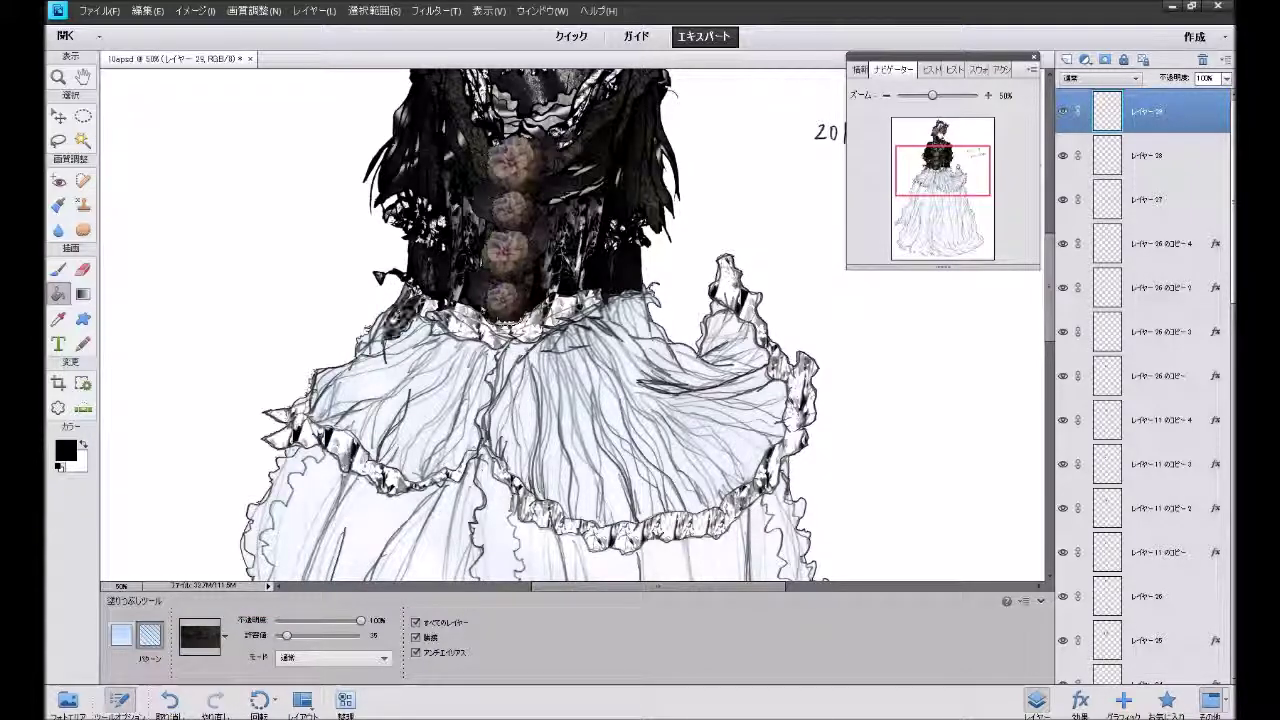
{"action": "left_click", "coordinate": [374, 322]}
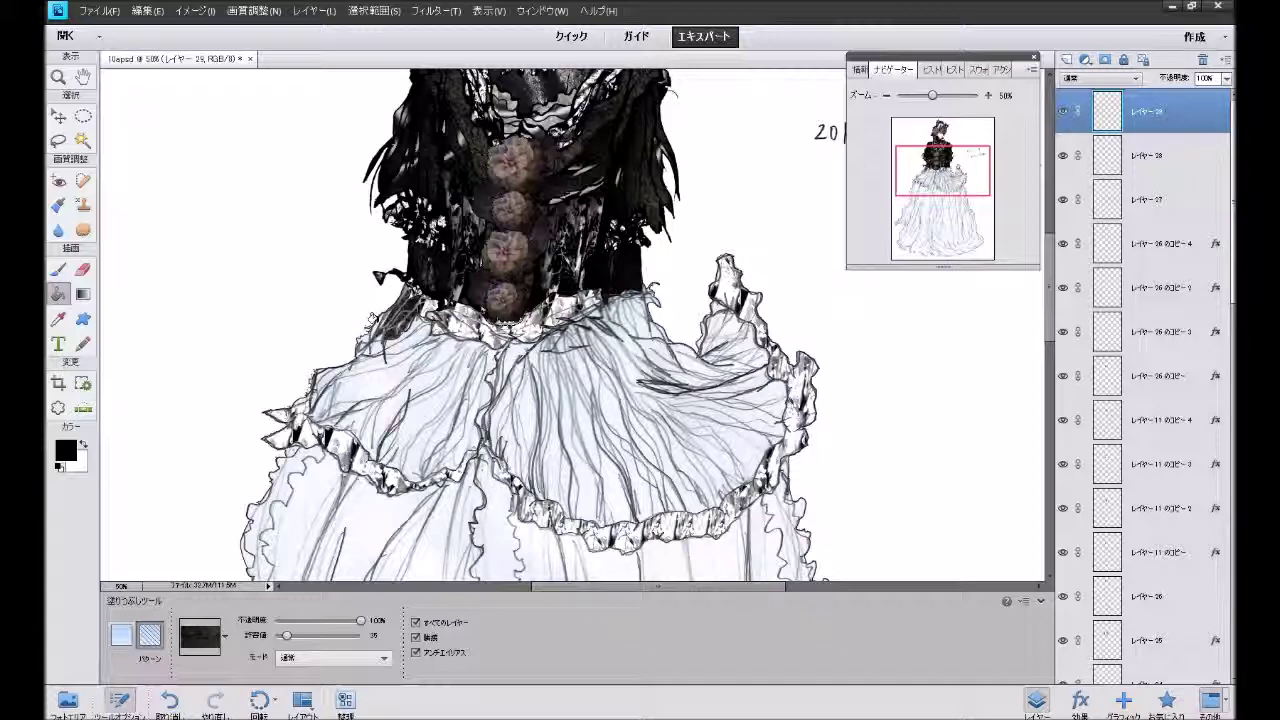
{"action": "left_click", "coordinate": [360, 328]}
{"action": "left_click", "coordinate": [384, 326]}
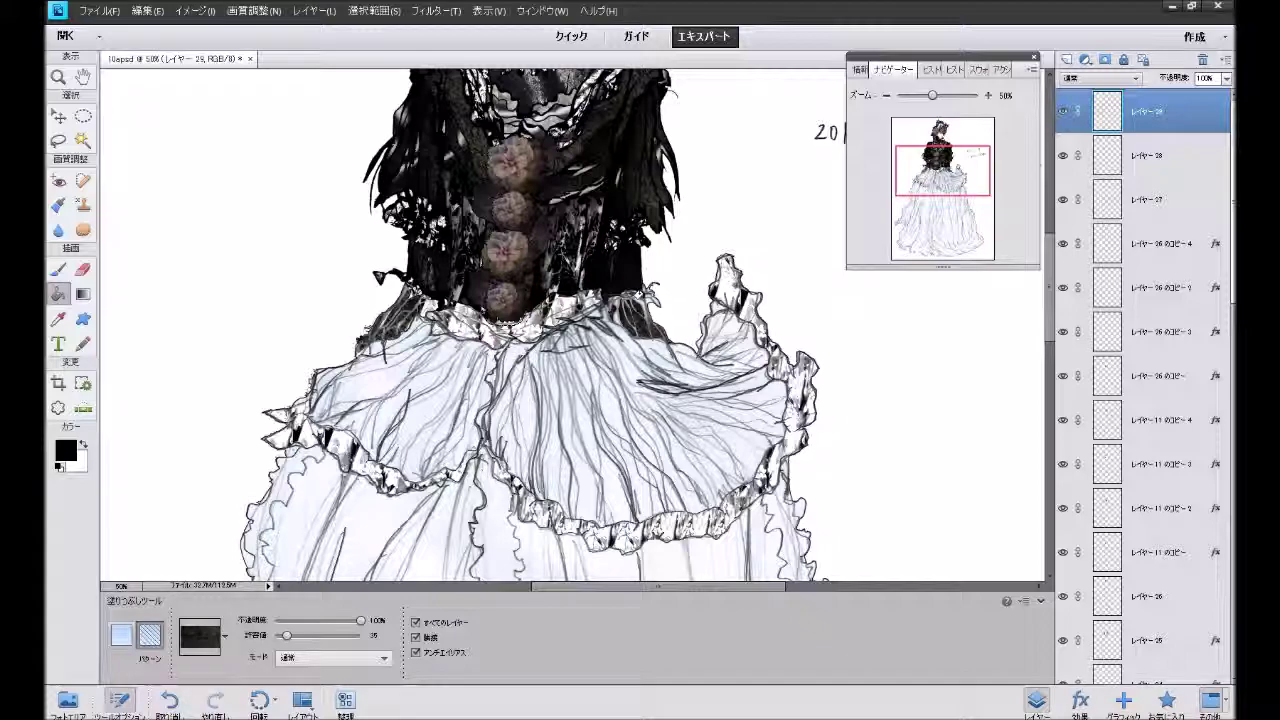
{"action": "left_click", "coordinate": [651, 291]}
Try the inner bevel and faint 薄い favourite styles on Layer 28, undoing both.
{"action": "left_click", "coordinate": [1155, 165]}
{"action": "left_click", "coordinate": [1166, 700]}
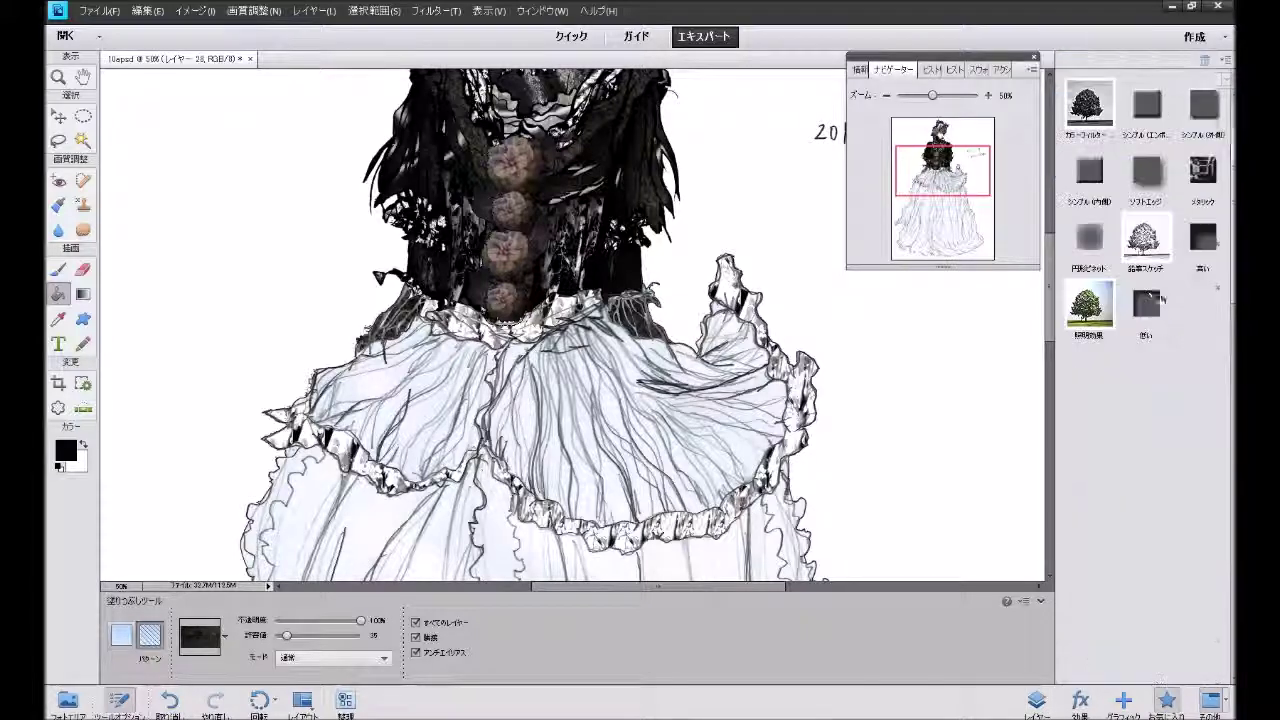
{"action": "left_click", "coordinate": [1091, 178]}
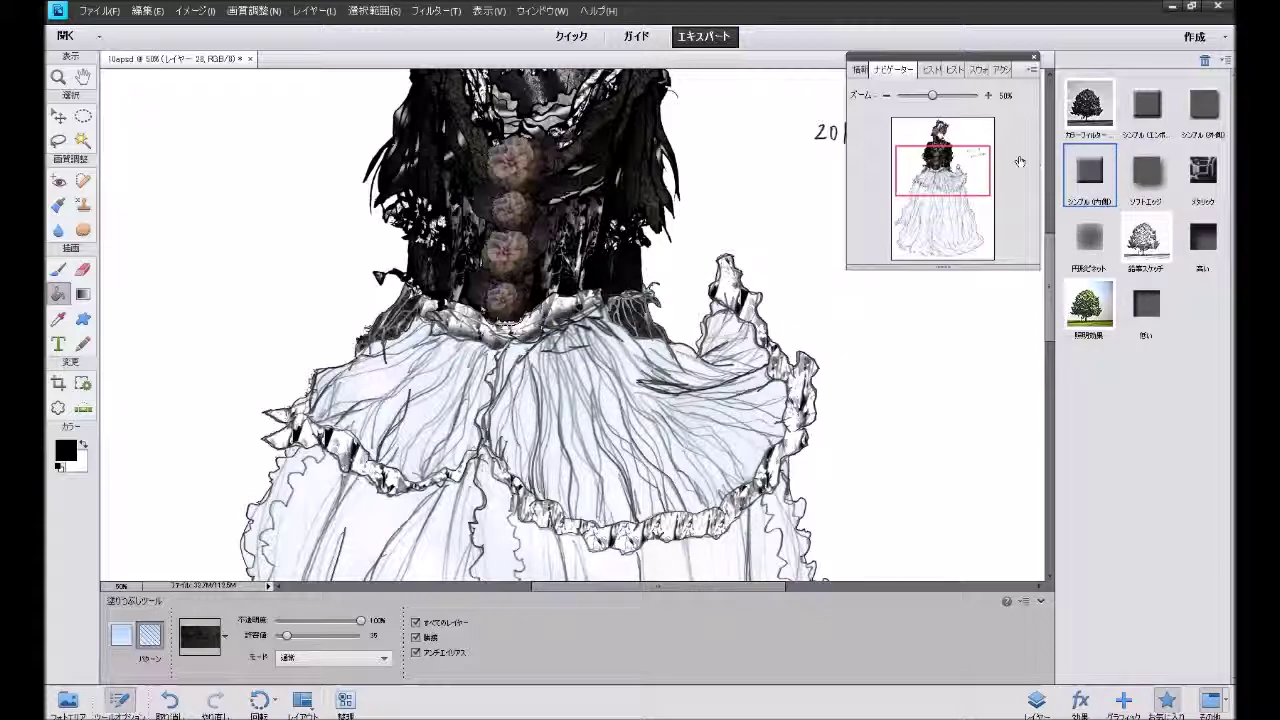
{"action": "key", "text": "ctrl+z"}
{"action": "left_click", "coordinate": [1144, 303]}
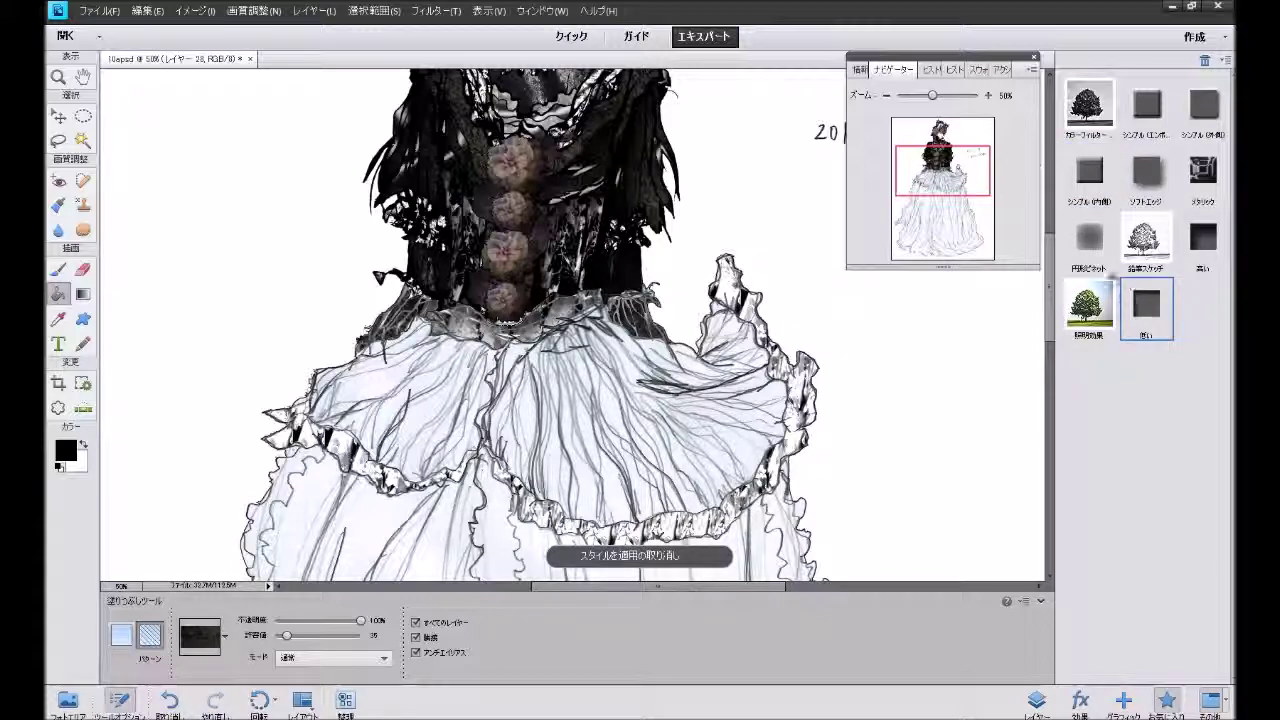
{"action": "key", "text": "ctrl+z"}
{"action": "left_click", "coordinate": [1036, 700]}
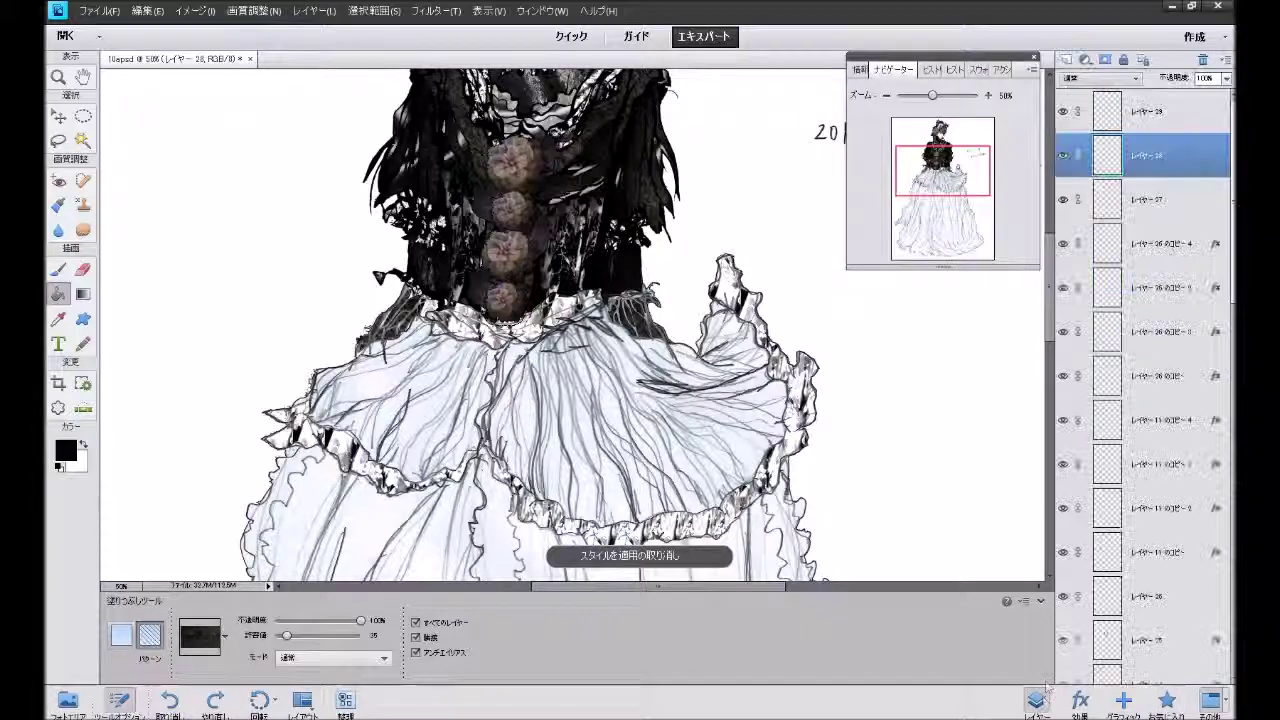
Apply the Simple (Inner) bevel favourite style to Layer 27.
{"action": "left_click", "coordinate": [1155, 202]}
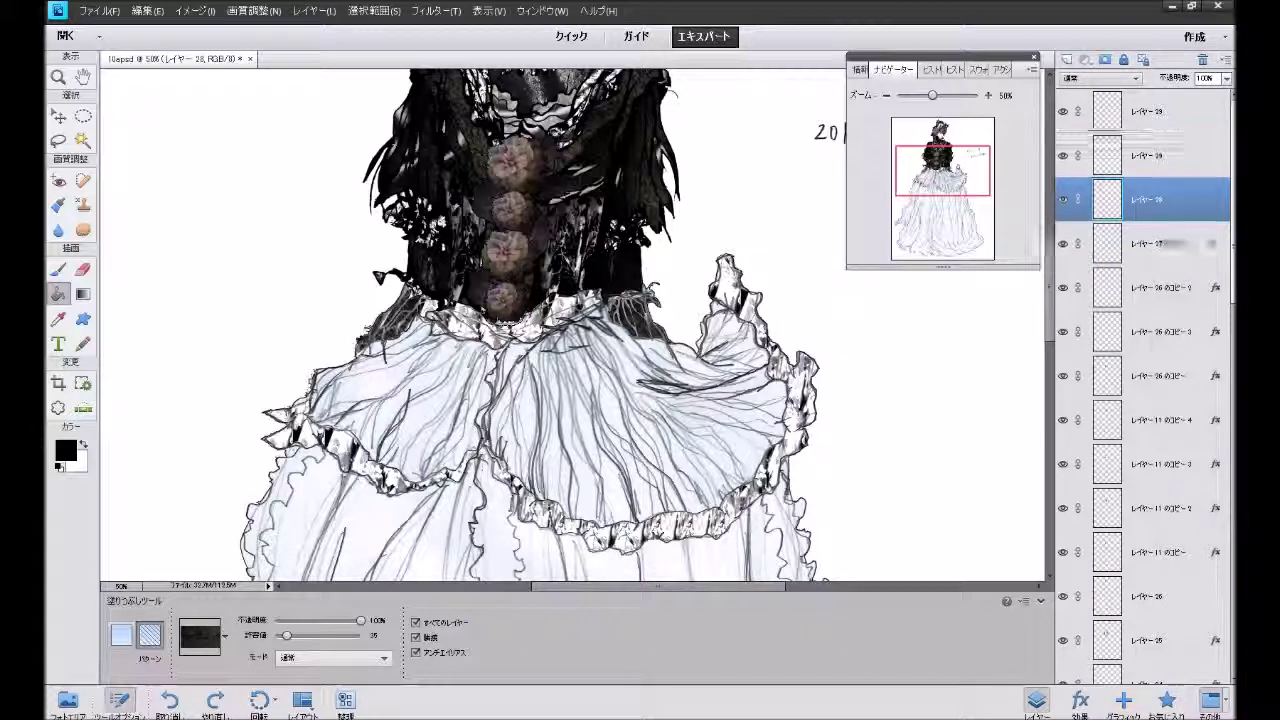
{"action": "left_click", "coordinate": [1166, 700]}
{"action": "left_click", "coordinate": [1096, 182]}
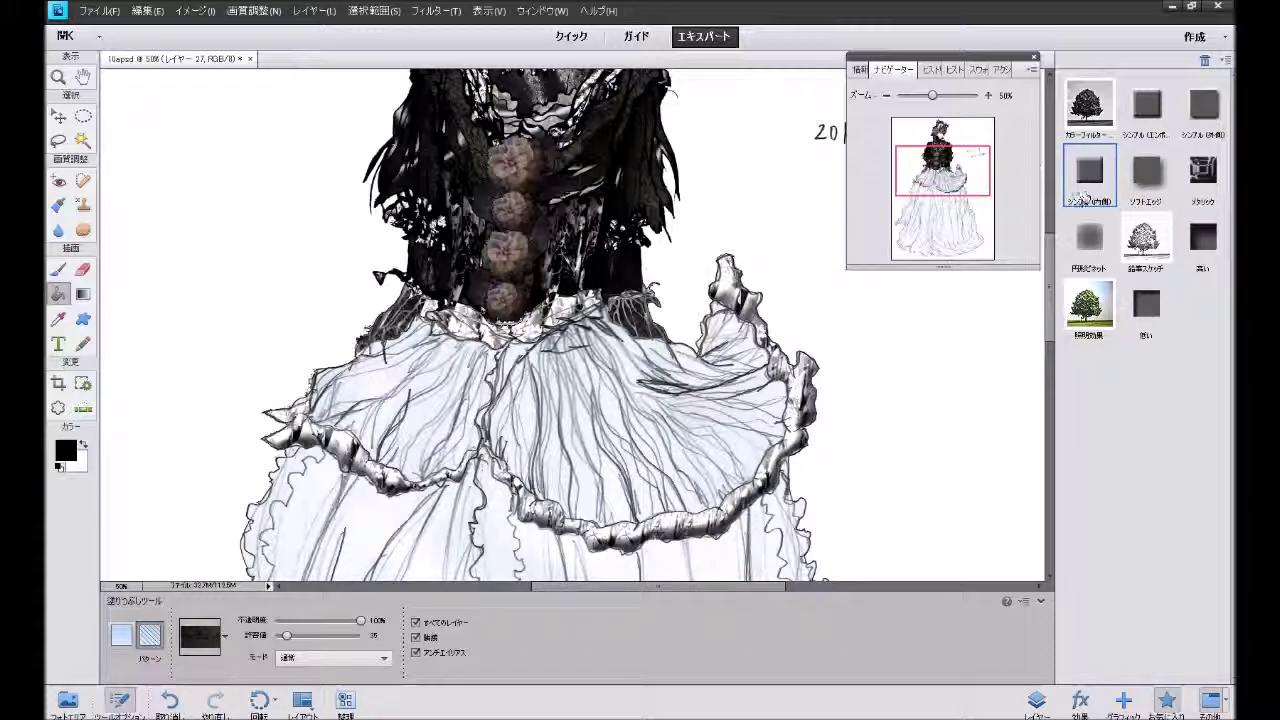
{"action": "left_click", "coordinate": [1036, 700]}
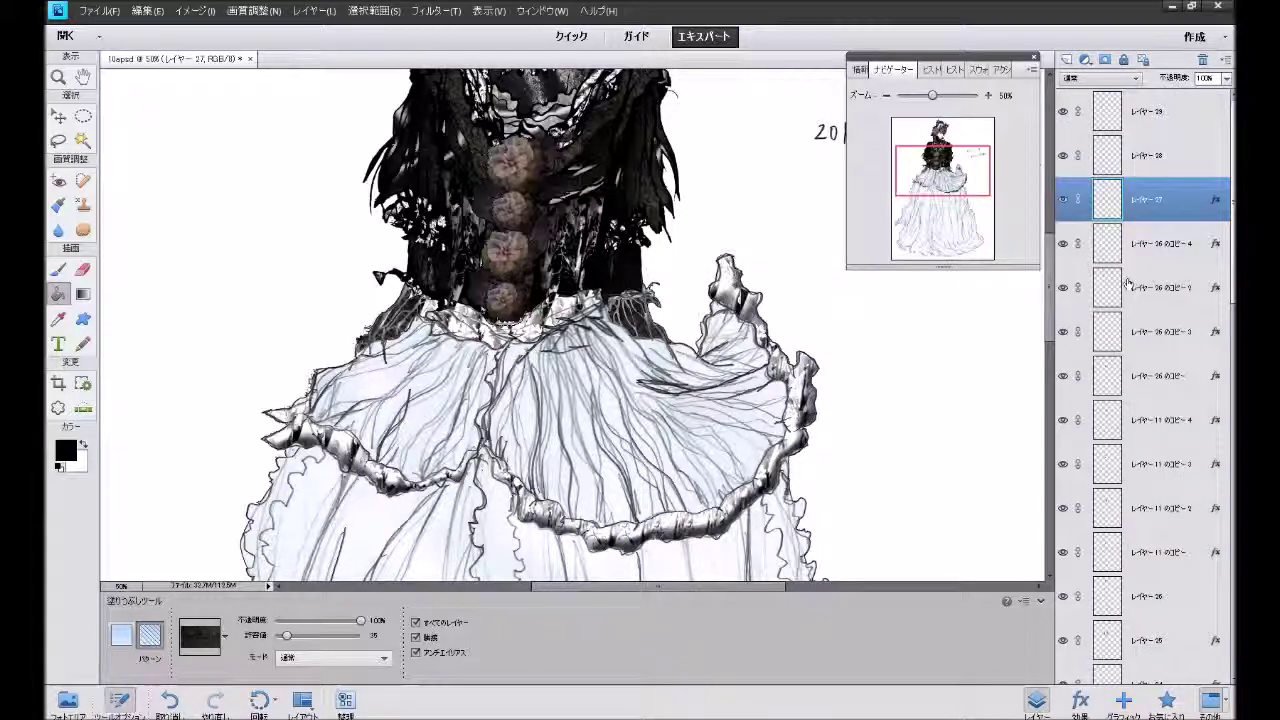
Set Layer 27's bevel lighting angle to 135° and add a 3 px black stroke.
{"action": "double_click", "coordinate": [1216, 203]}
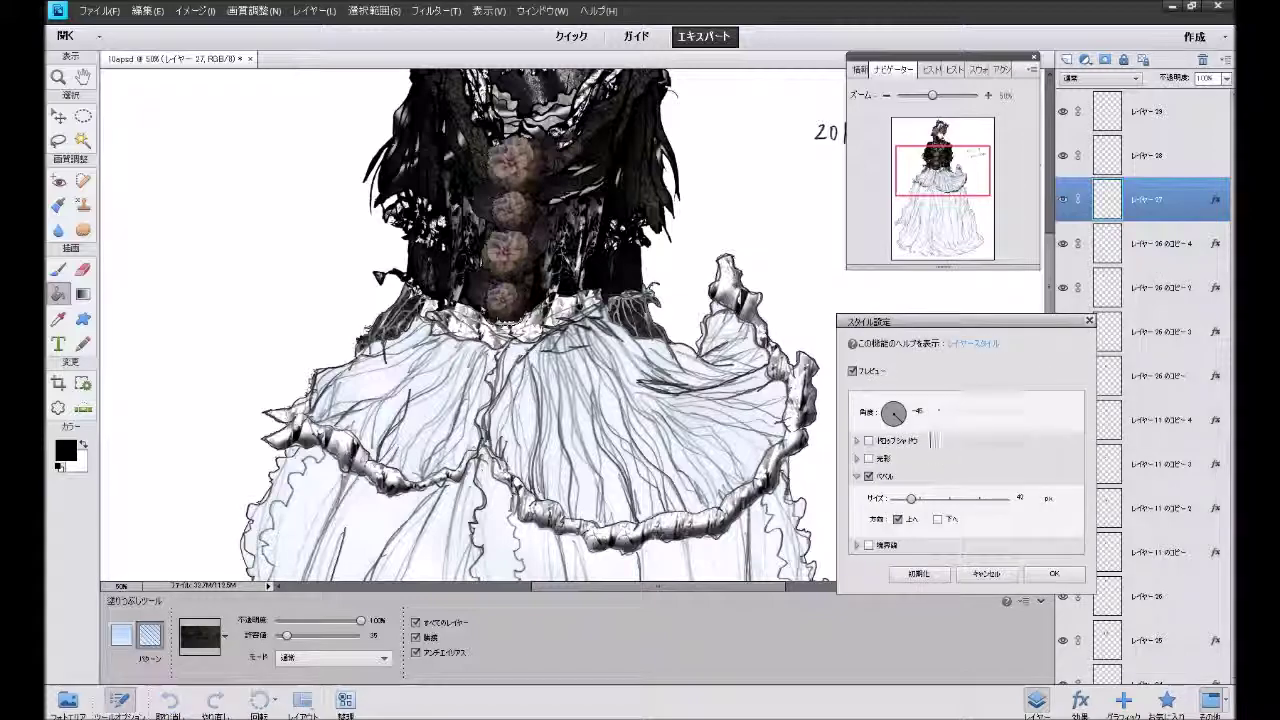
{"action": "left_click_drag", "start_coordinate": [904, 425], "coordinate": [905, 418]}
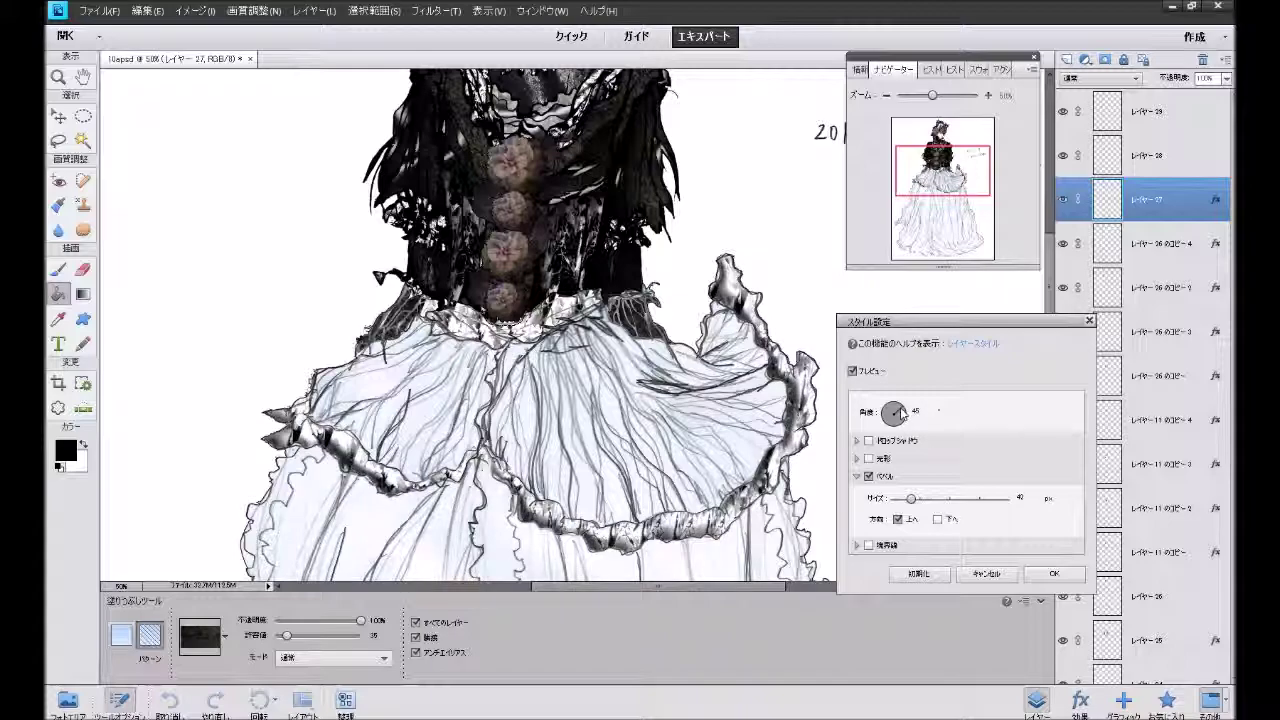
{"action": "left_click_drag", "start_coordinate": [897, 410], "coordinate": [893, 413]}
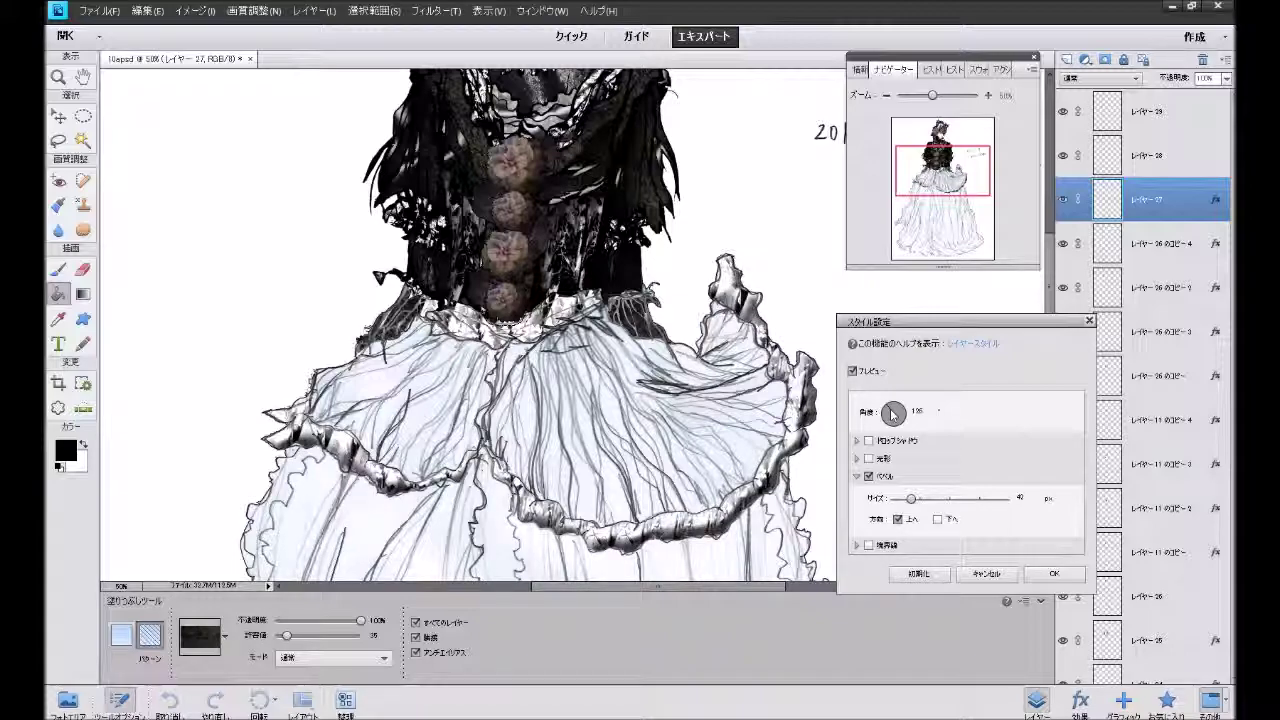
{"action": "left_click_drag", "start_coordinate": [893, 413], "coordinate": [891, 411]}
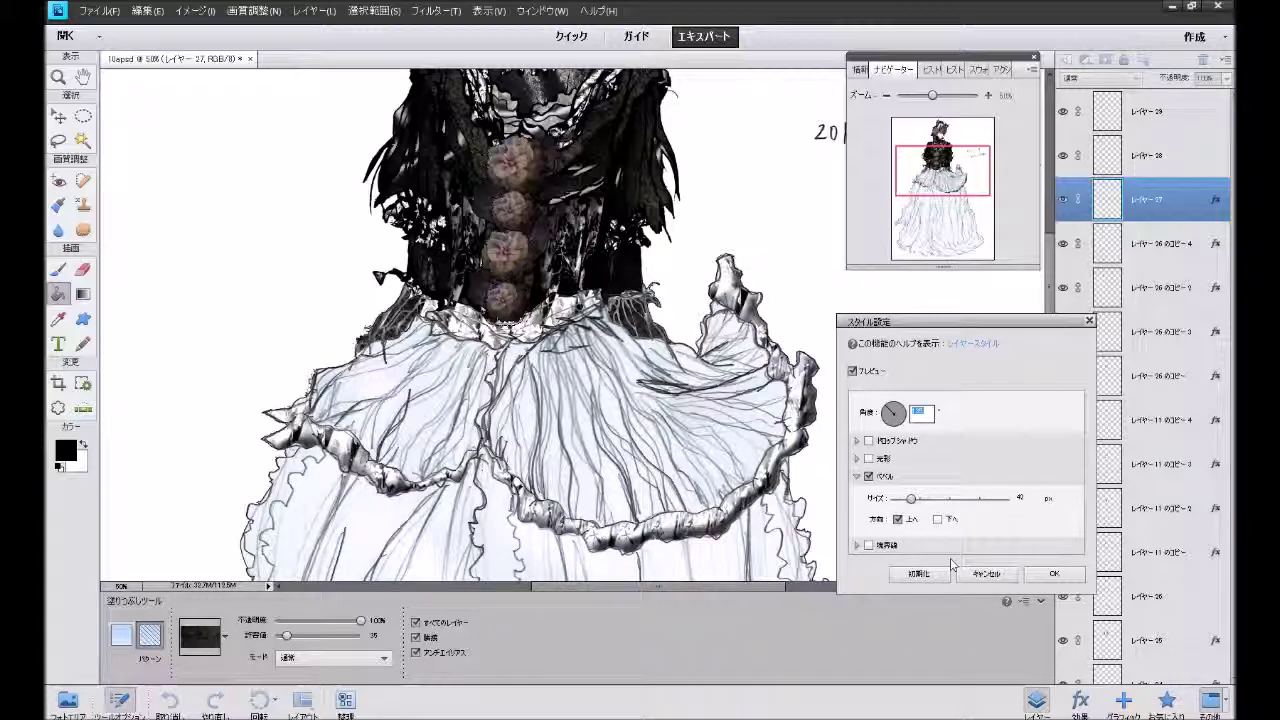
{"action": "left_click", "coordinate": [891, 547]}
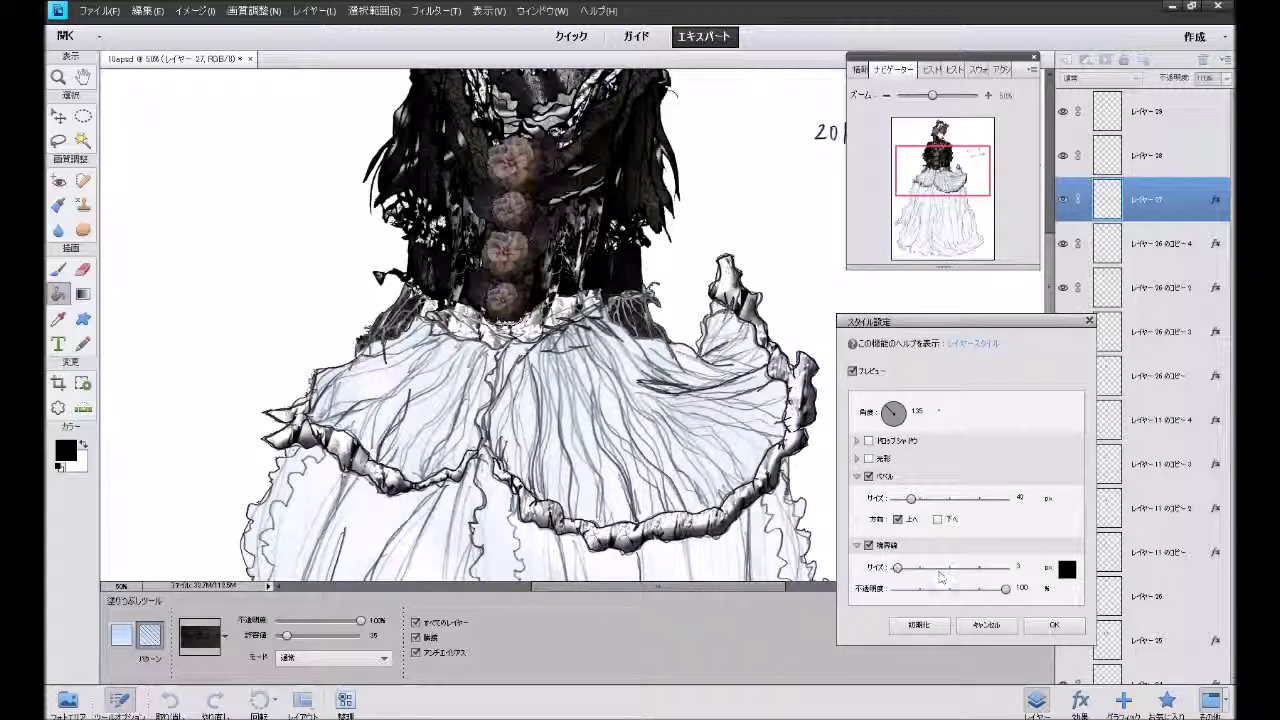
{"action": "left_click", "coordinate": [1052, 626]}
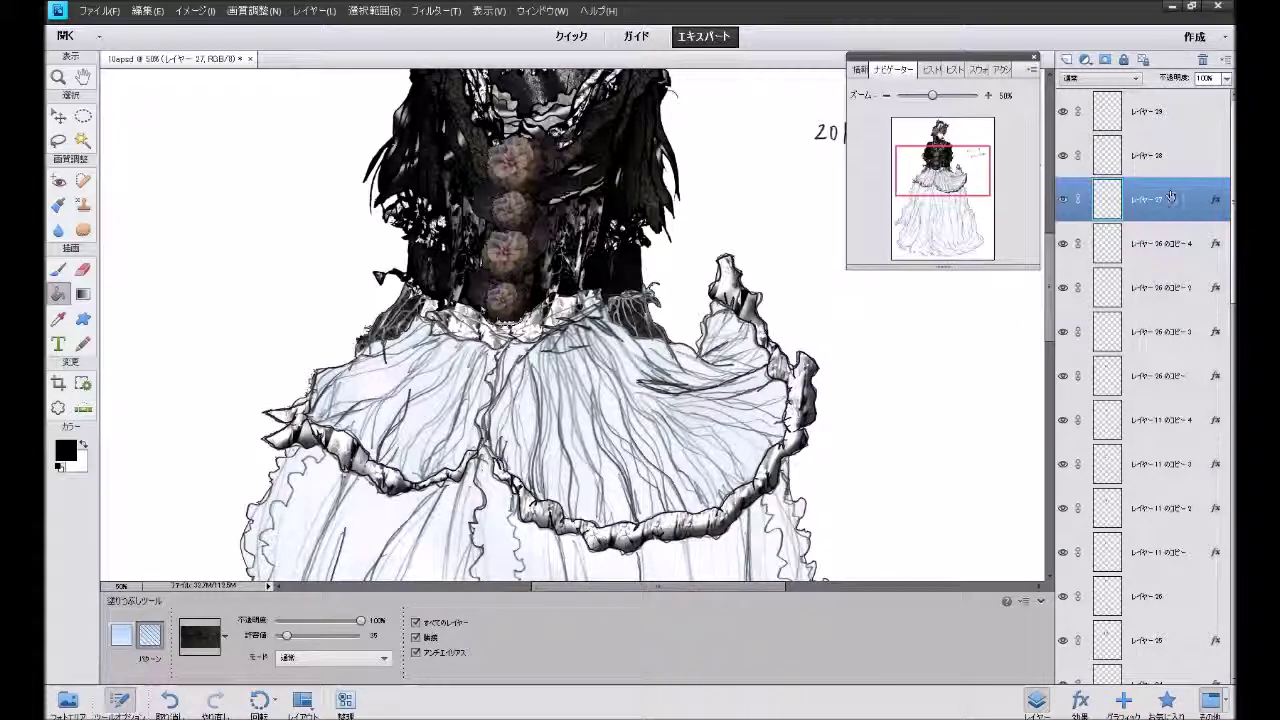
{"action": "left_click", "coordinate": [1150, 156]}
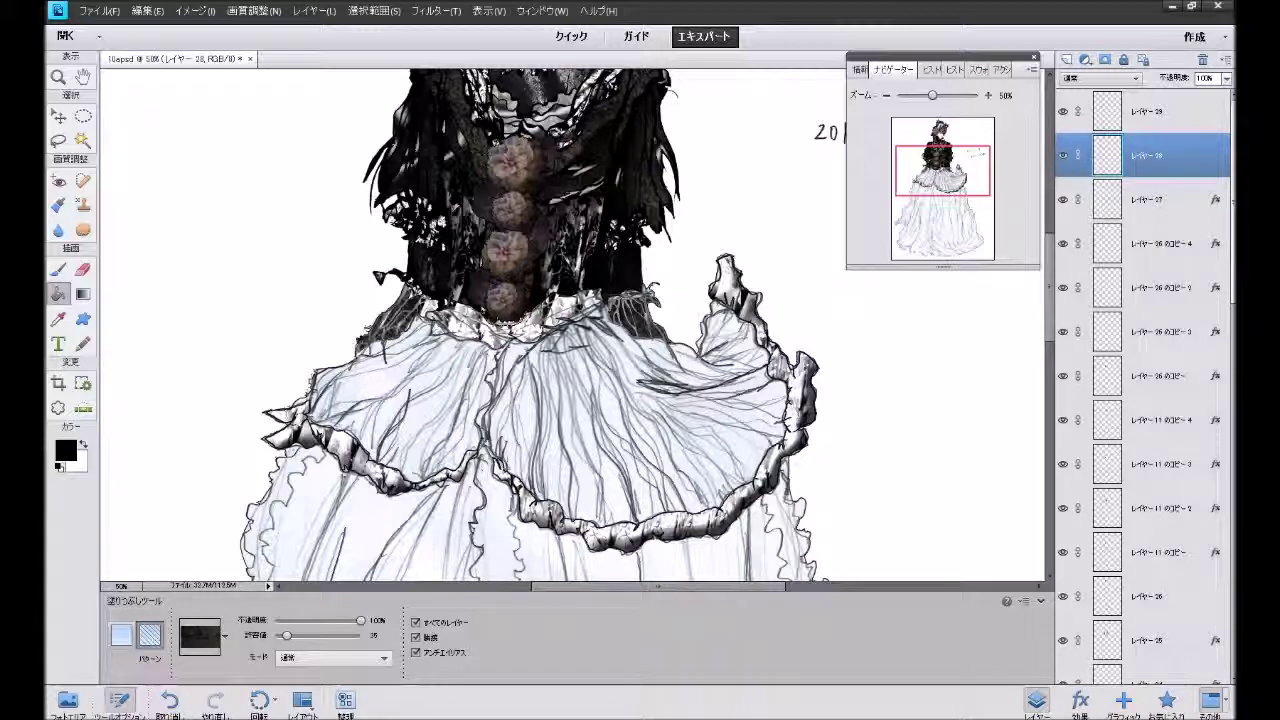
Add a 3 px black stroke style to Layer 28 via Layer Style settings.
{"action": "left_click", "coordinate": [313, 10]}
{"action": "mouse_move", "coordinate": [340, 88]}
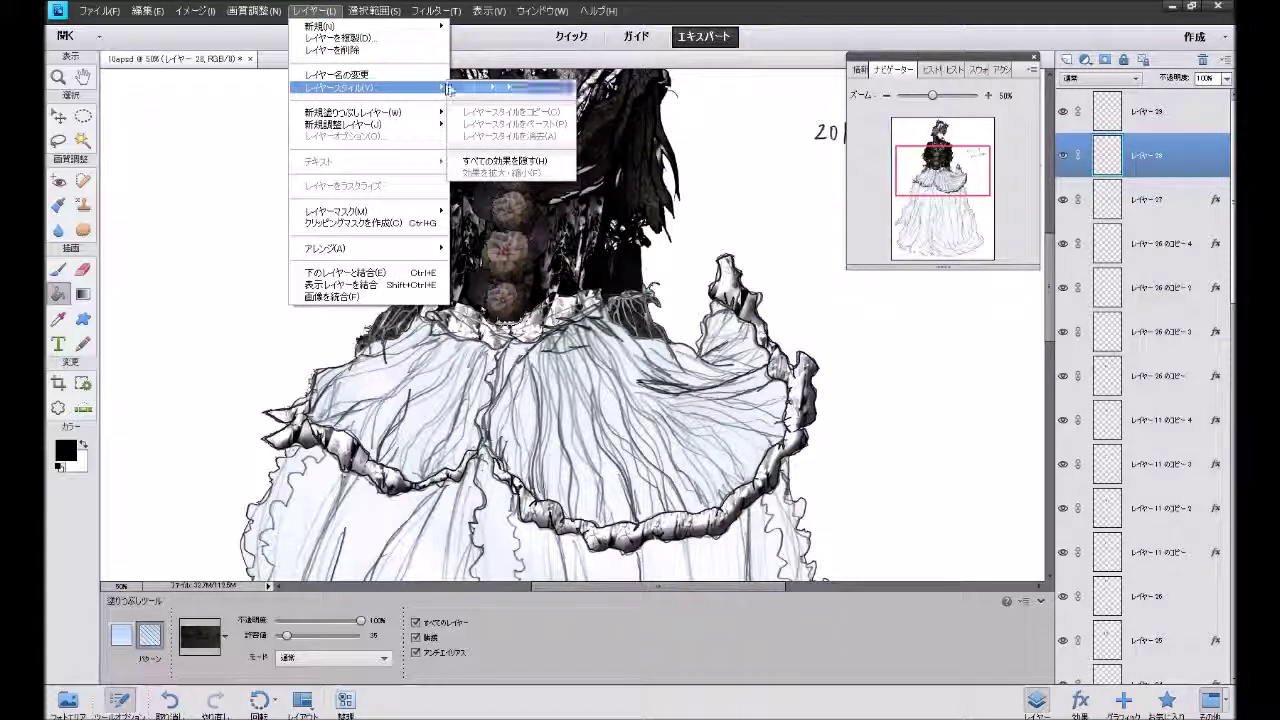
{"action": "left_click", "coordinate": [490, 87]}
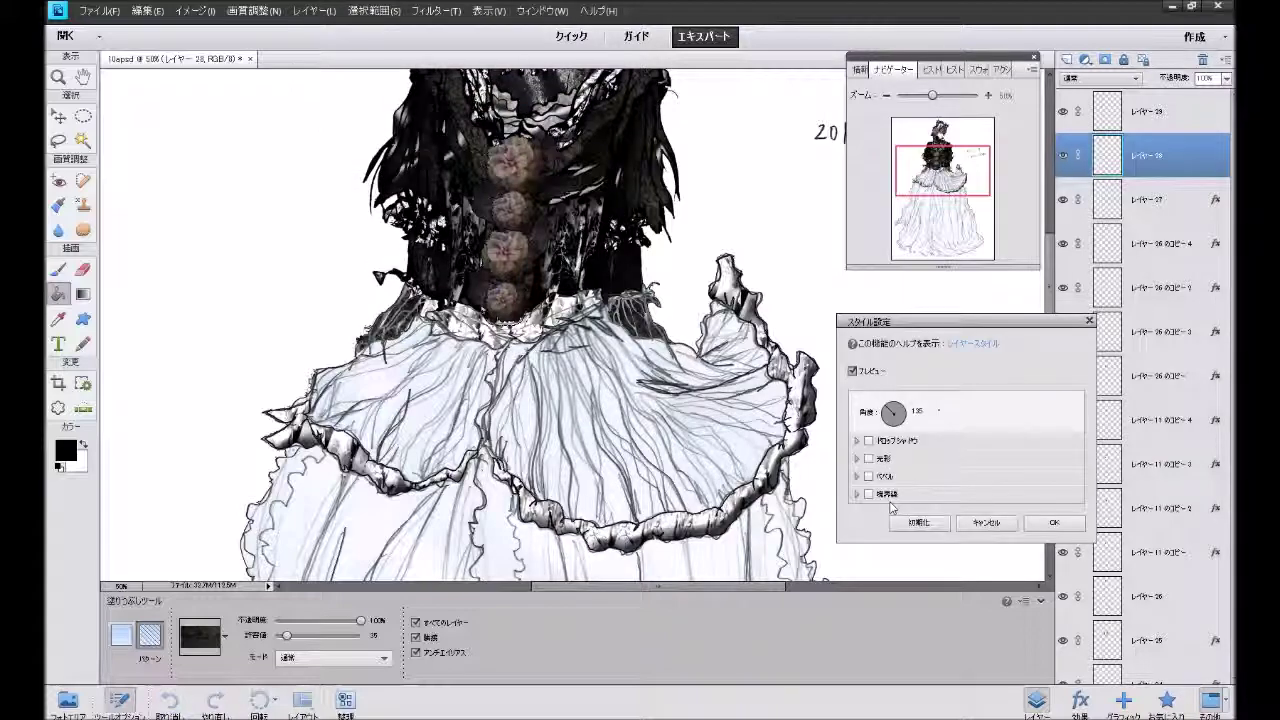
{"action": "left_click", "coordinate": [889, 496]}
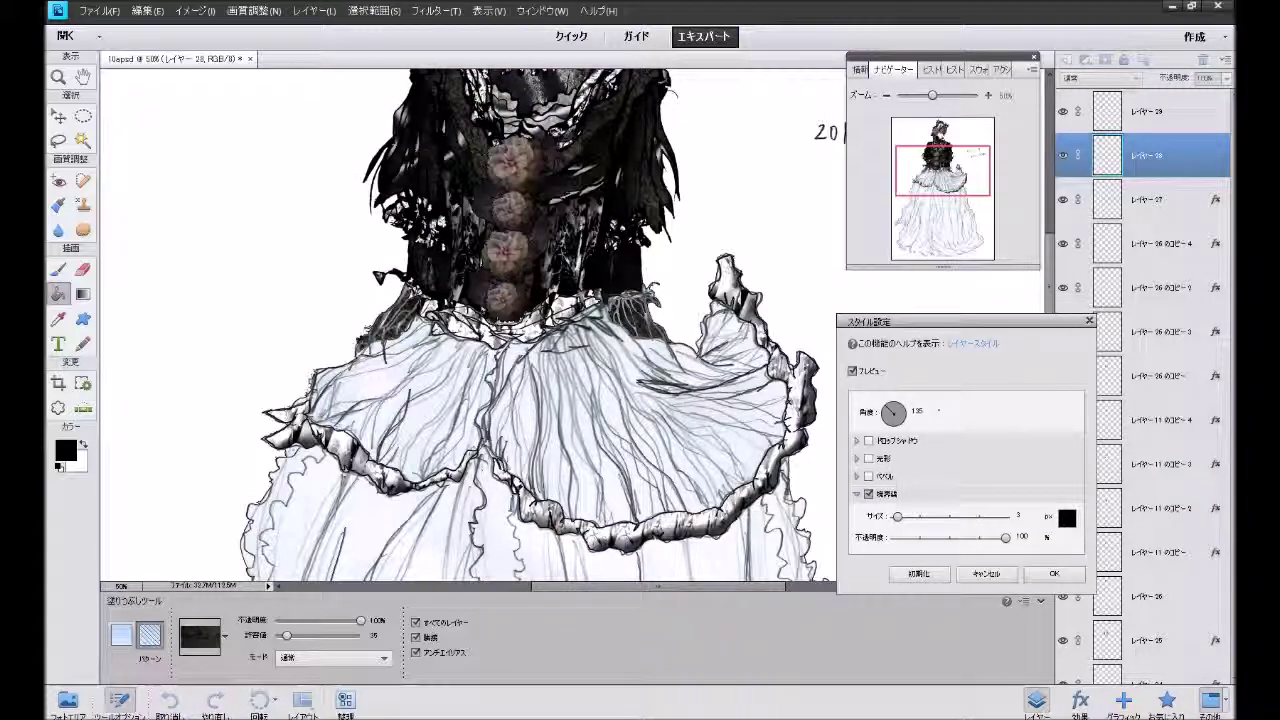
{"action": "left_click", "coordinate": [1053, 573]}
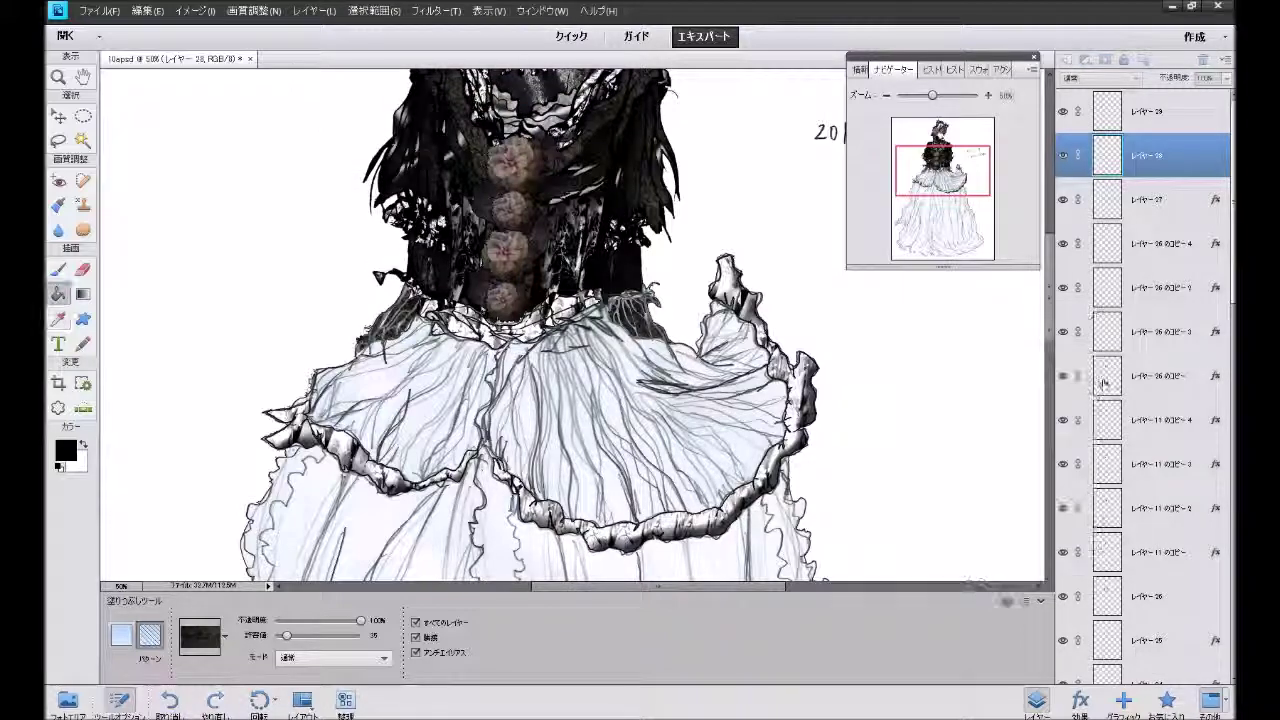
Give Layer 29 the same 3 px stroke style, then add a new Layer 30.
{"action": "left_click", "coordinate": [1160, 115]}
{"action": "left_click", "coordinate": [313, 10]}
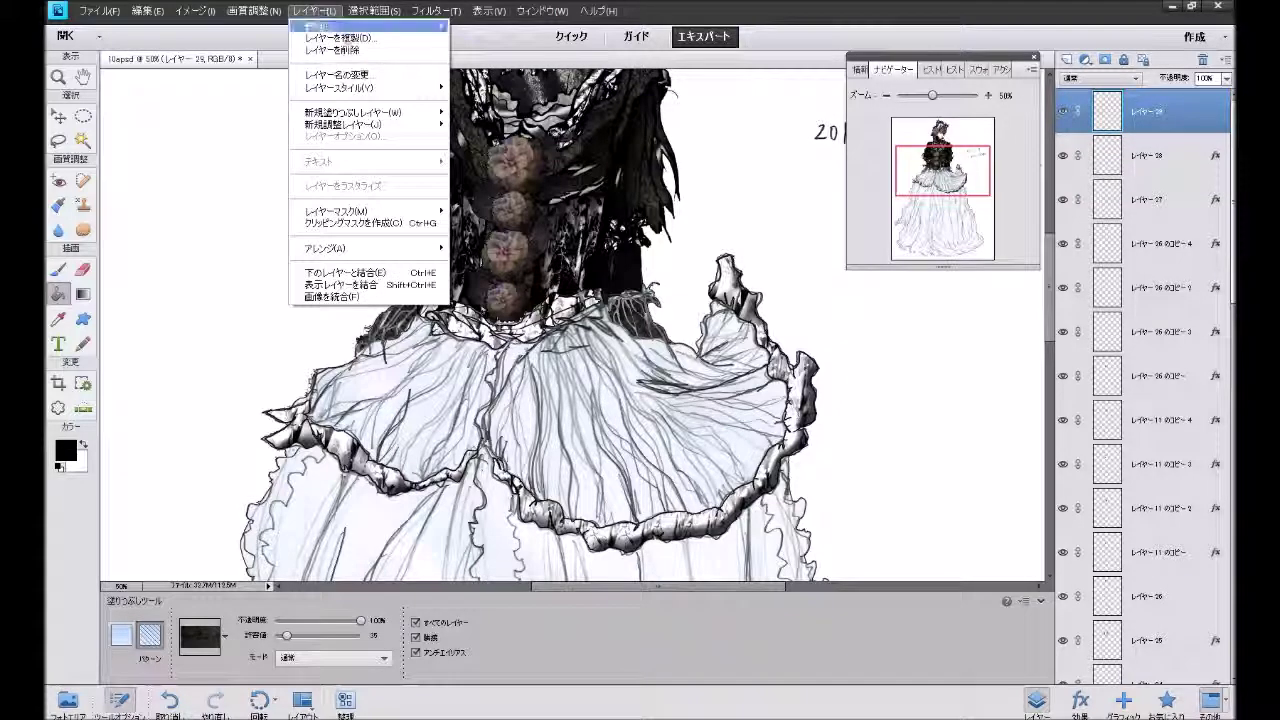
{"action": "mouse_move", "coordinate": [340, 88]}
{"action": "left_click", "coordinate": [485, 88]}
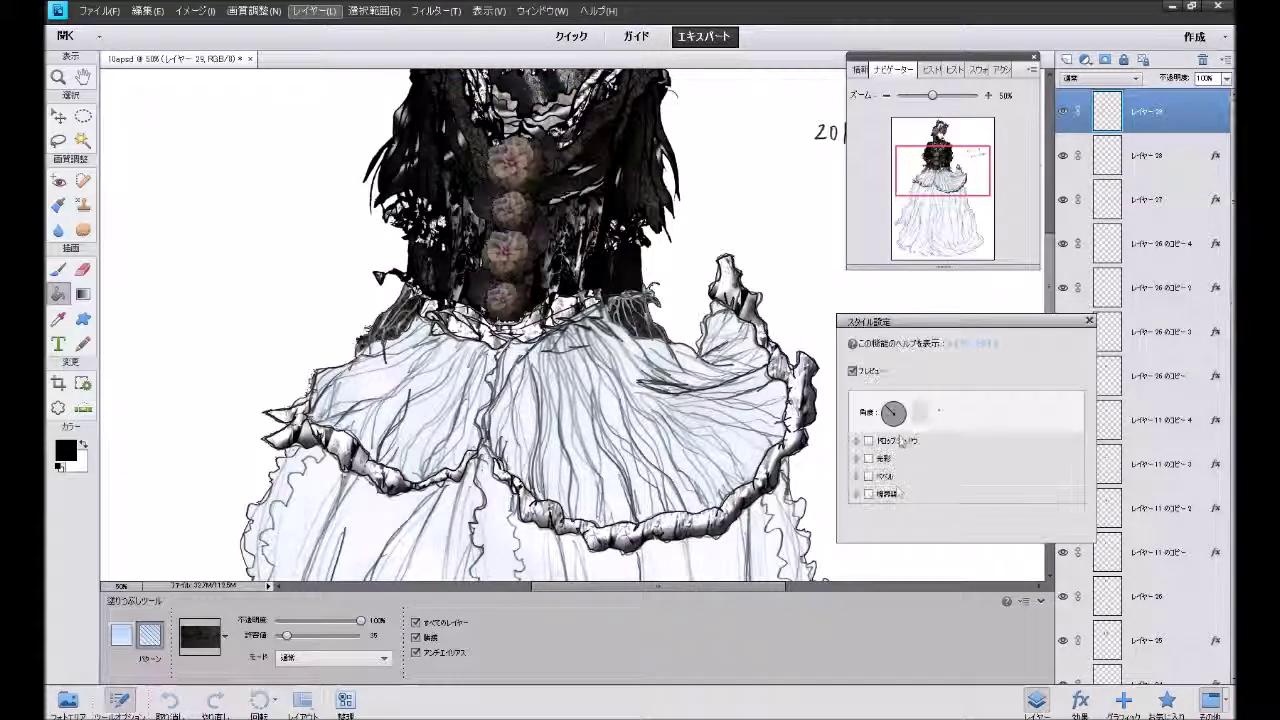
{"action": "left_click", "coordinate": [894, 497]}
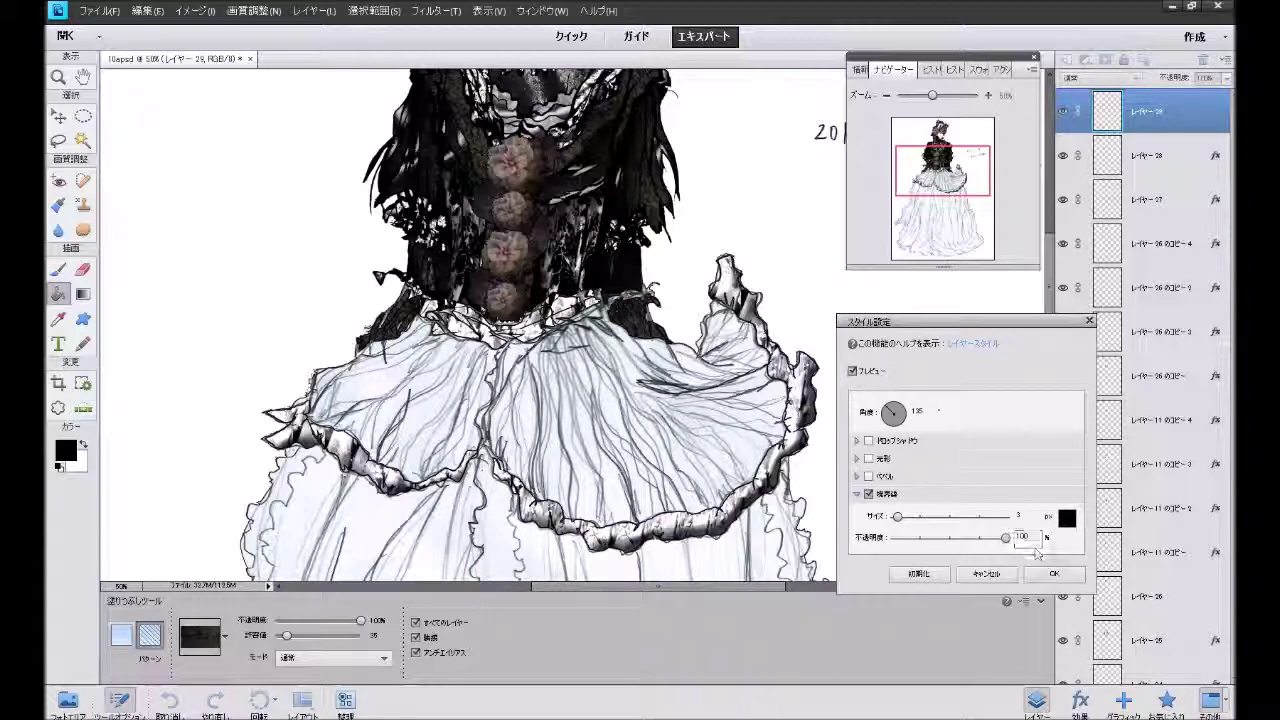
{"action": "left_click", "coordinate": [1071, 573]}
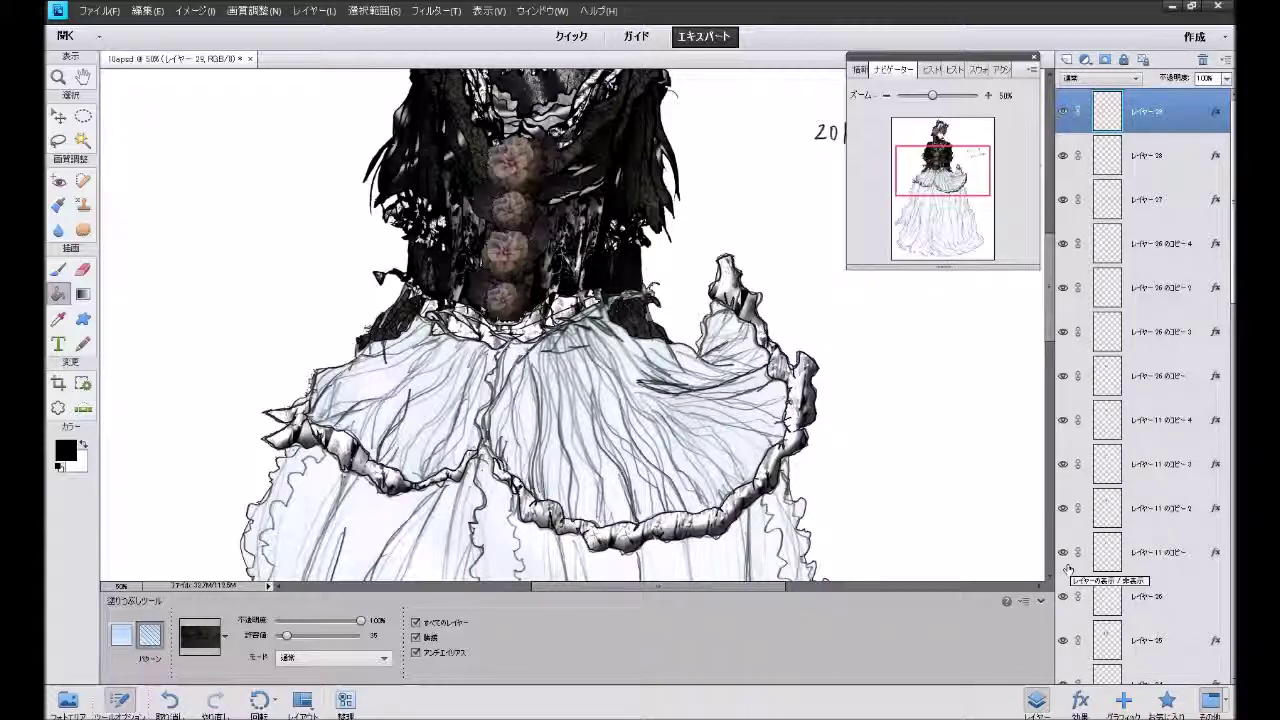
{"action": "left_click", "coordinate": [1066, 59]}
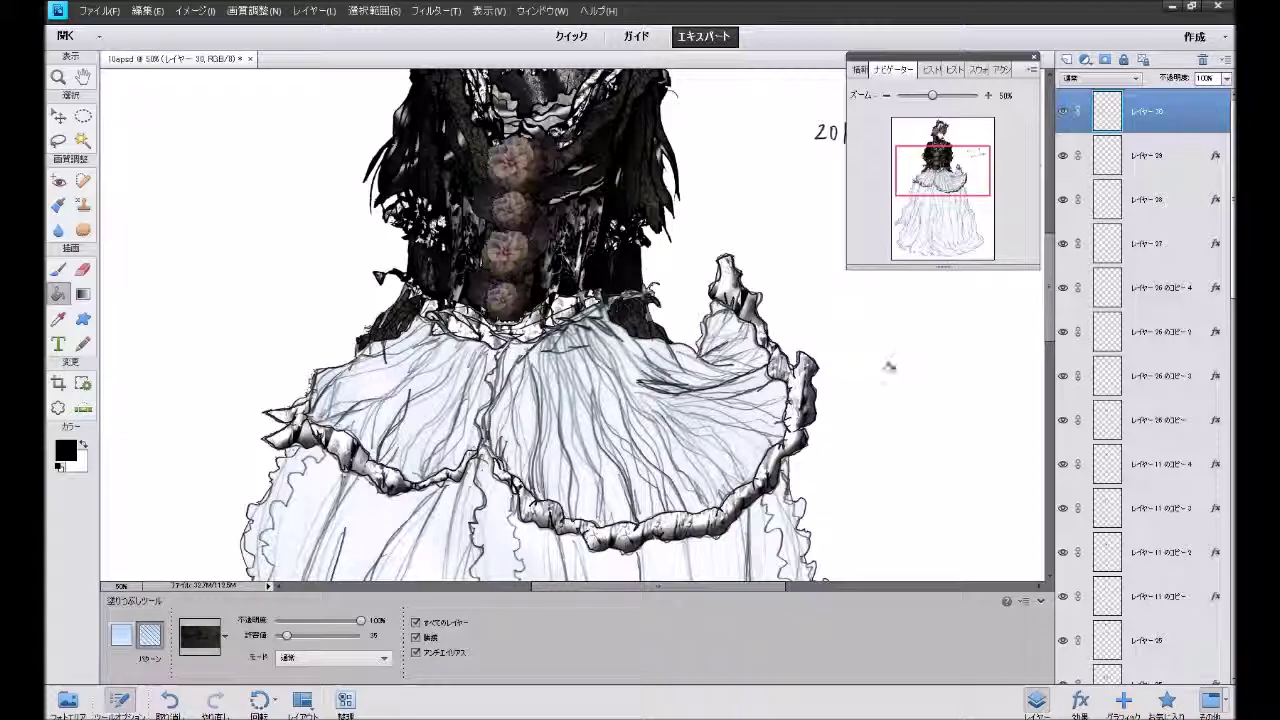
Pick the dark striped pattern and fill the strips beside the skirt slit.
{"action": "scroll", "coordinate": [887, 367], "scroll_direction": "up", "scroll_amount": 3}
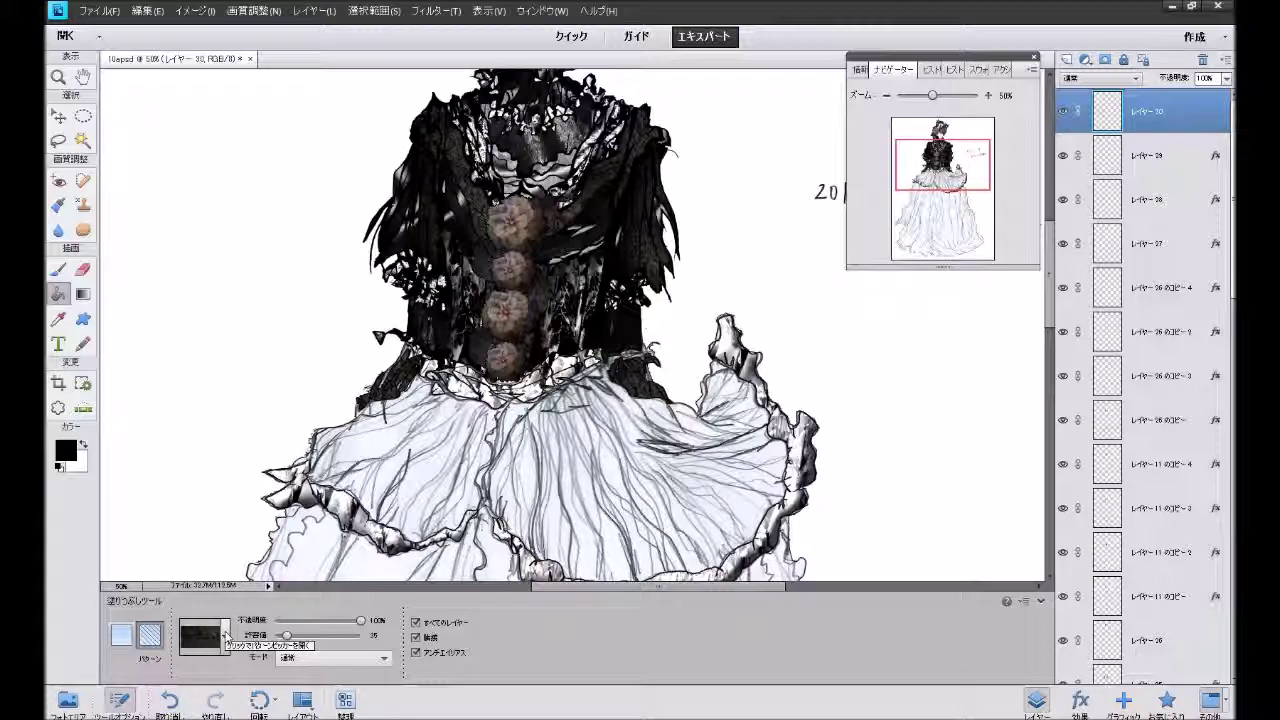
{"action": "left_click", "coordinate": [225, 632]}
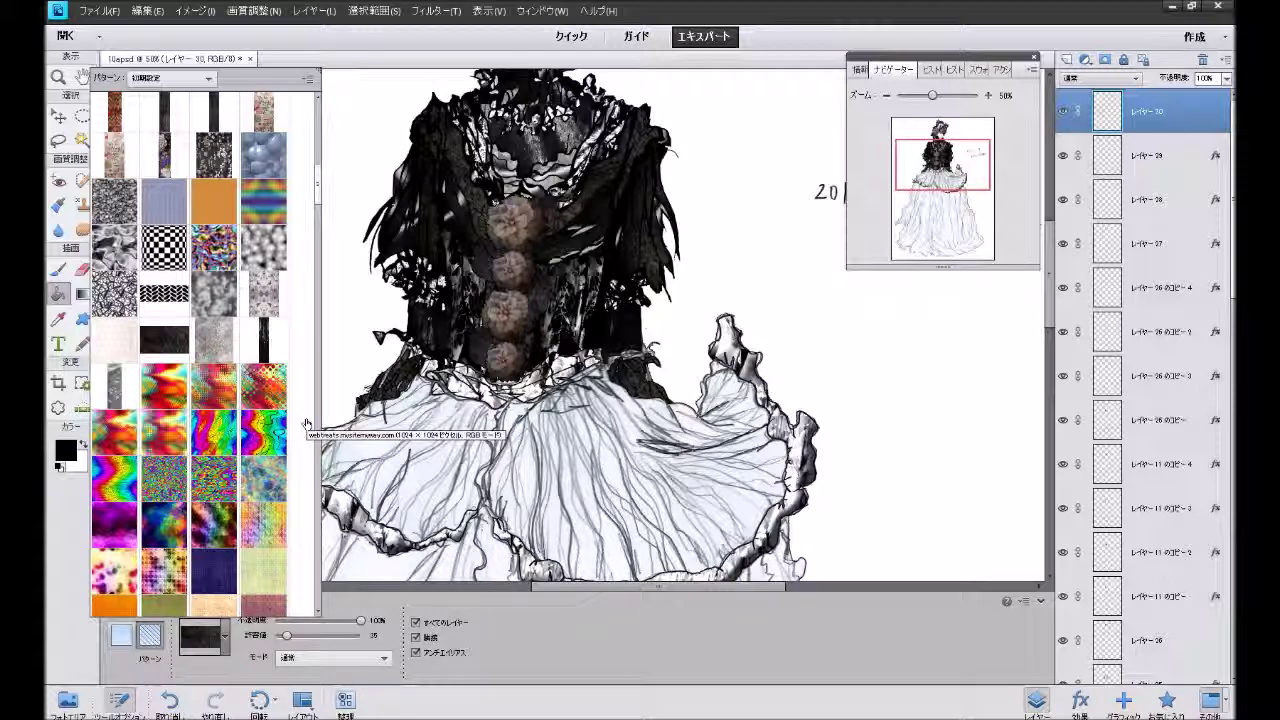
{"action": "left_click", "coordinate": [525, 468]}
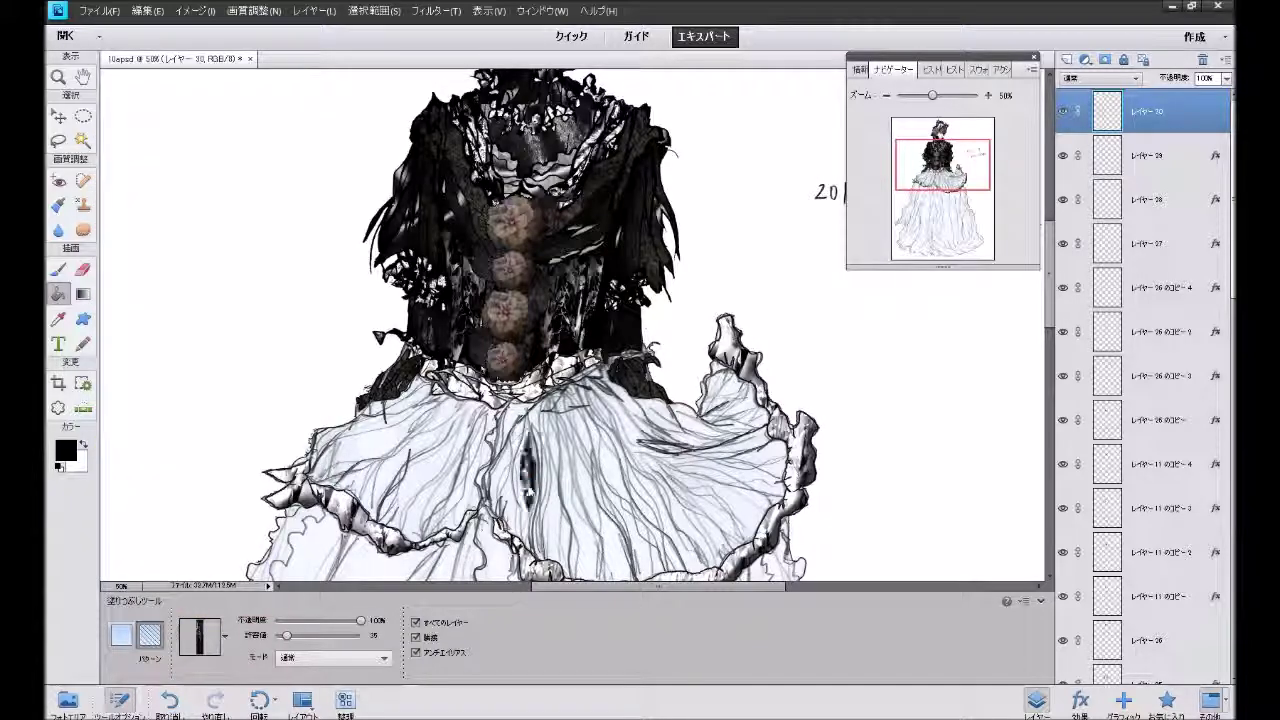
{"action": "left_click", "coordinate": [509, 490]}
{"action": "left_click", "coordinate": [506, 452]}
{"action": "left_click", "coordinate": [507, 438]}
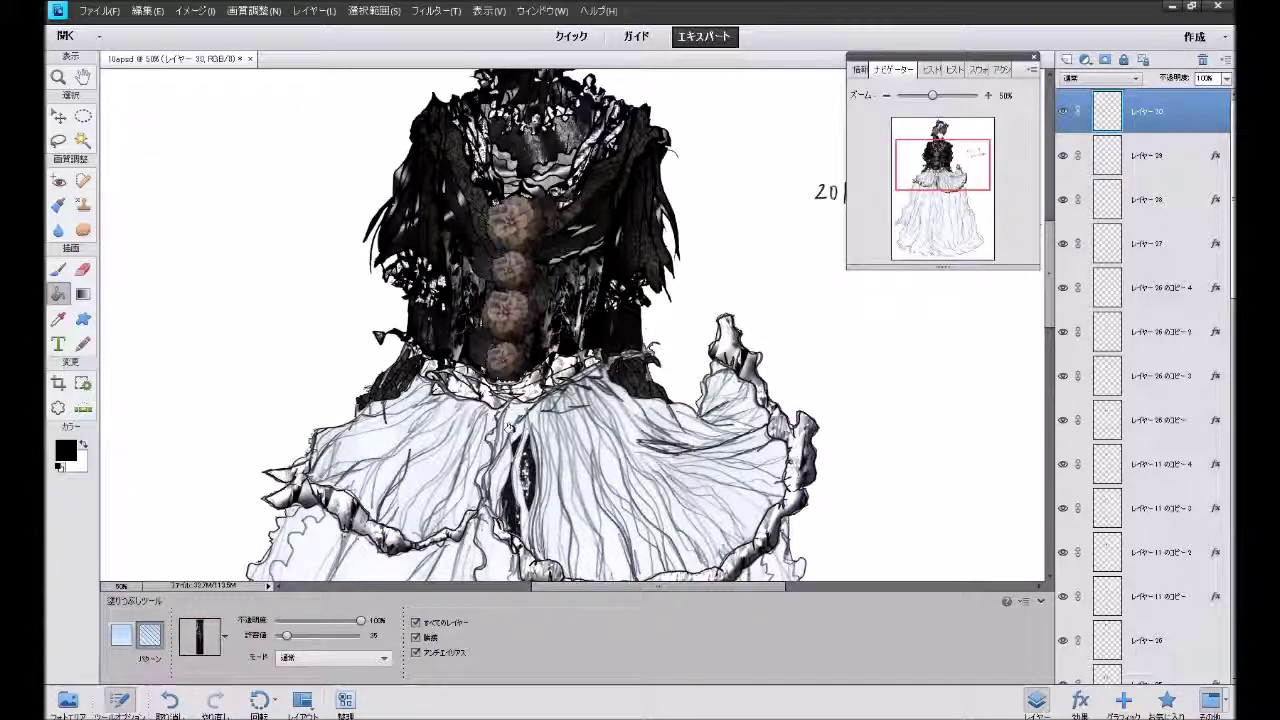
{"action": "left_click", "coordinate": [546, 503]}
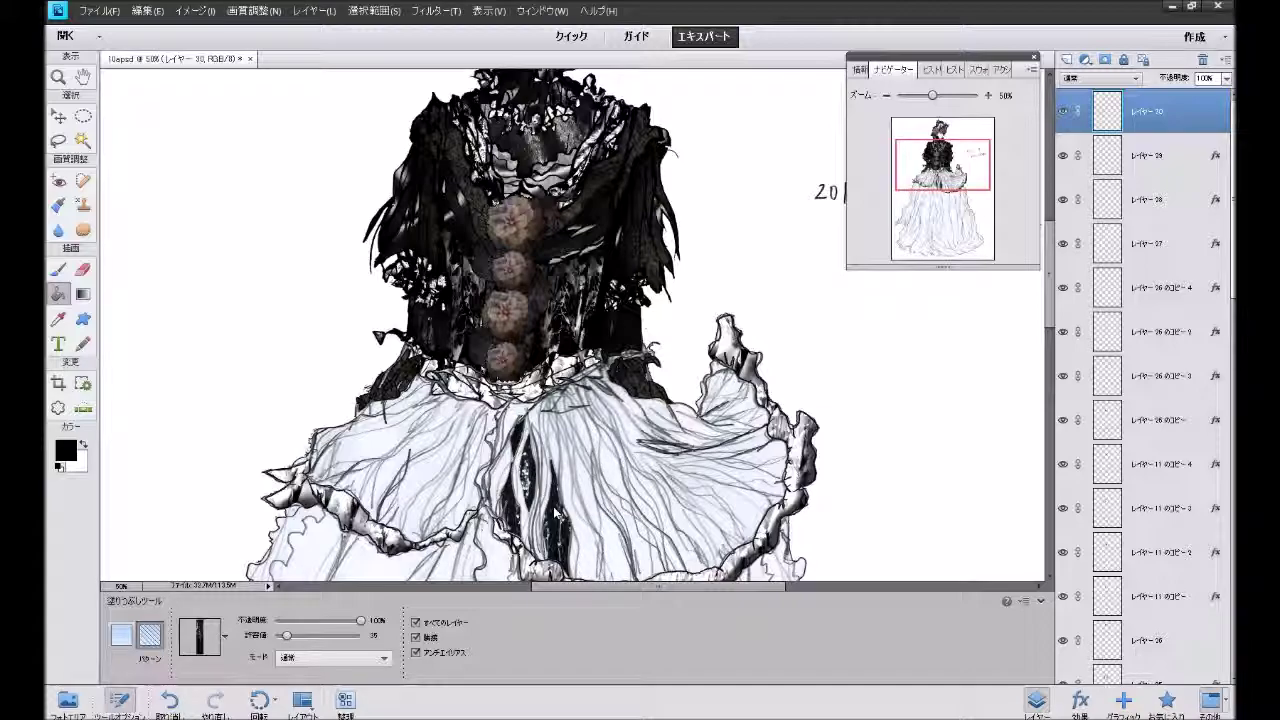
{"action": "left_click", "coordinate": [552, 512]}
Fill the remaining thin strips across the central skirt panel toward the right frill.
{"action": "left_click", "coordinate": [551, 445]}
{"action": "left_click", "coordinate": [590, 455]}
{"action": "left_click", "coordinate": [582, 432]}
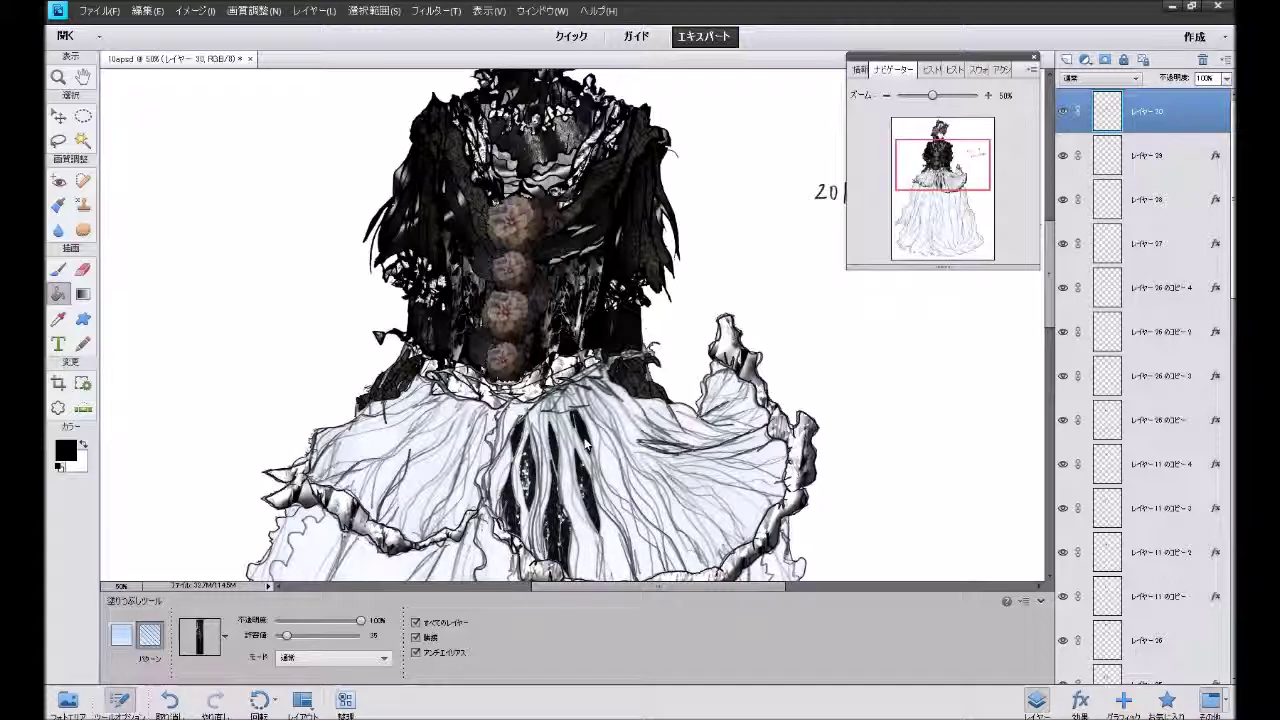
{"action": "left_click", "coordinate": [604, 530]}
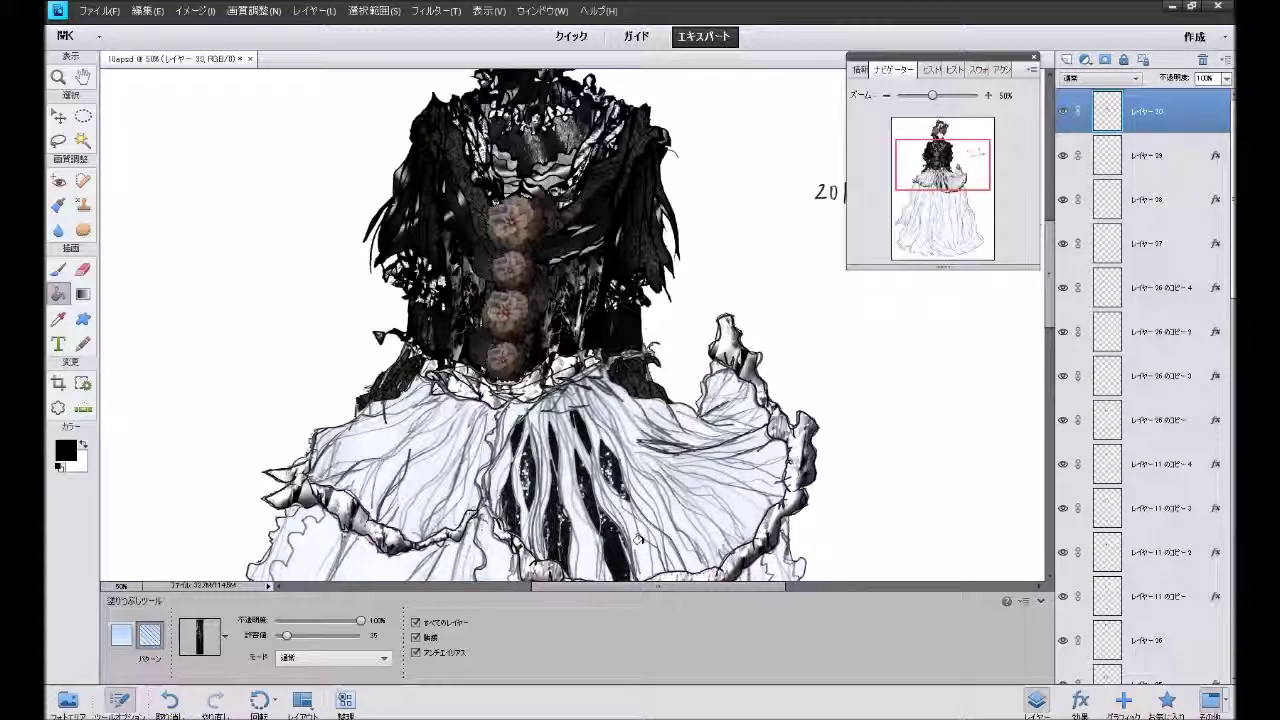
{"action": "left_click", "coordinate": [650, 497]}
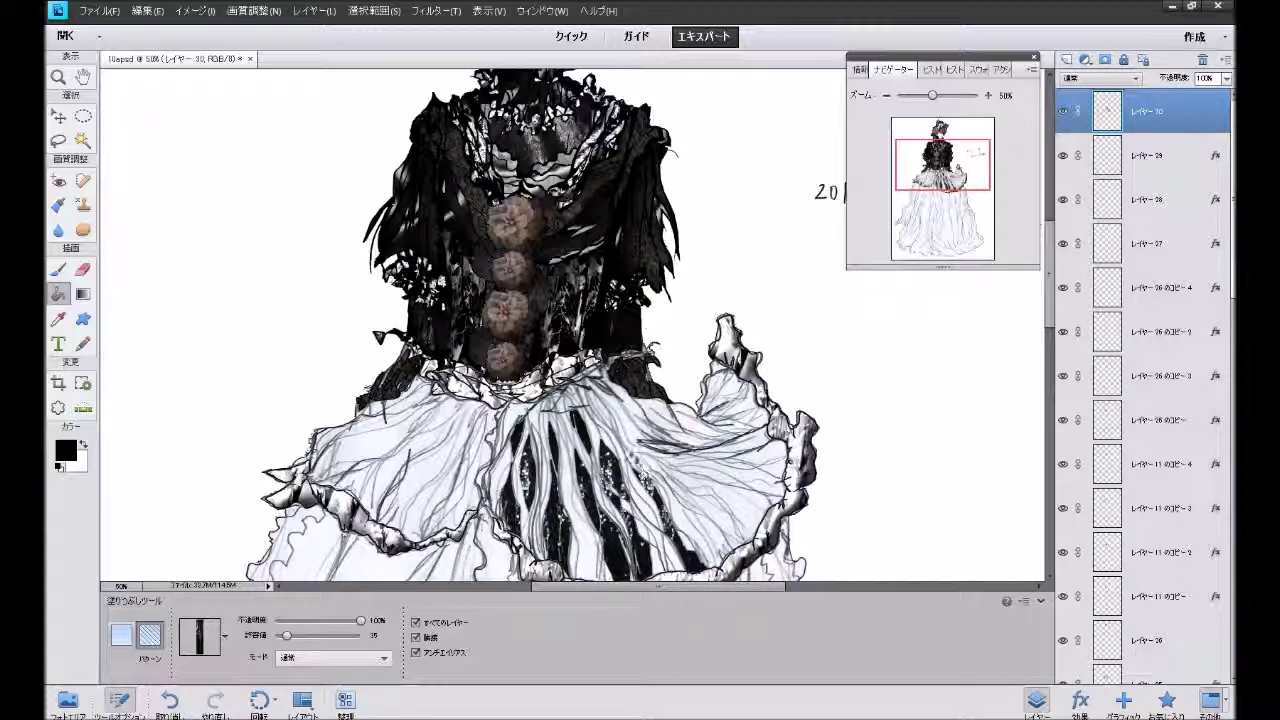
{"action": "left_click", "coordinate": [621, 405]}
{"action": "left_click", "coordinate": [630, 414]}
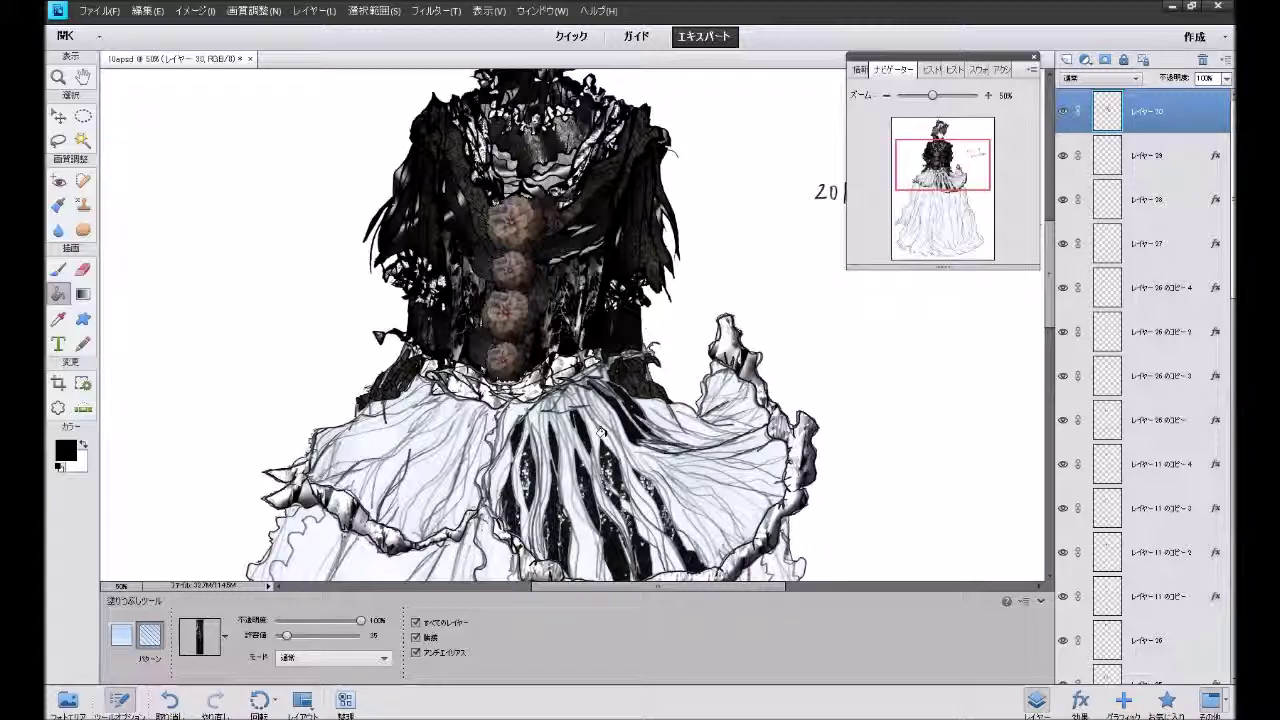
{"action": "left_click", "coordinate": [652, 467]}
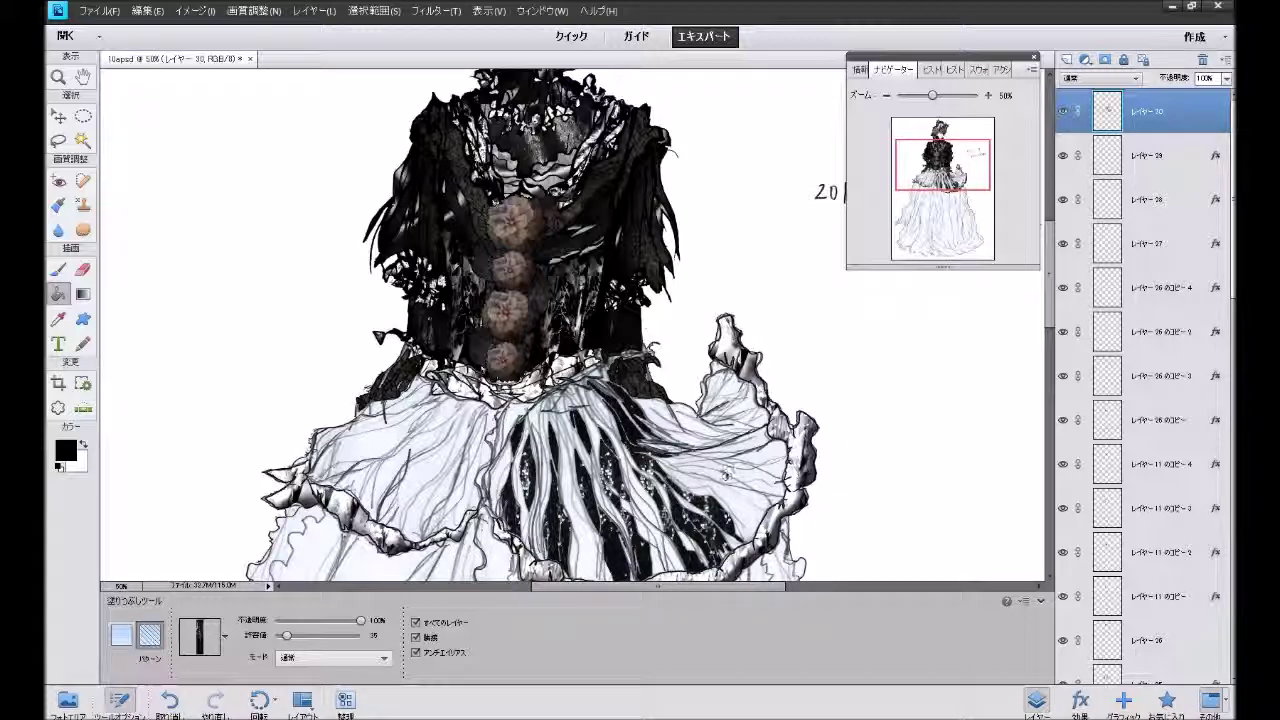
{"action": "left_click", "coordinate": [709, 470]}
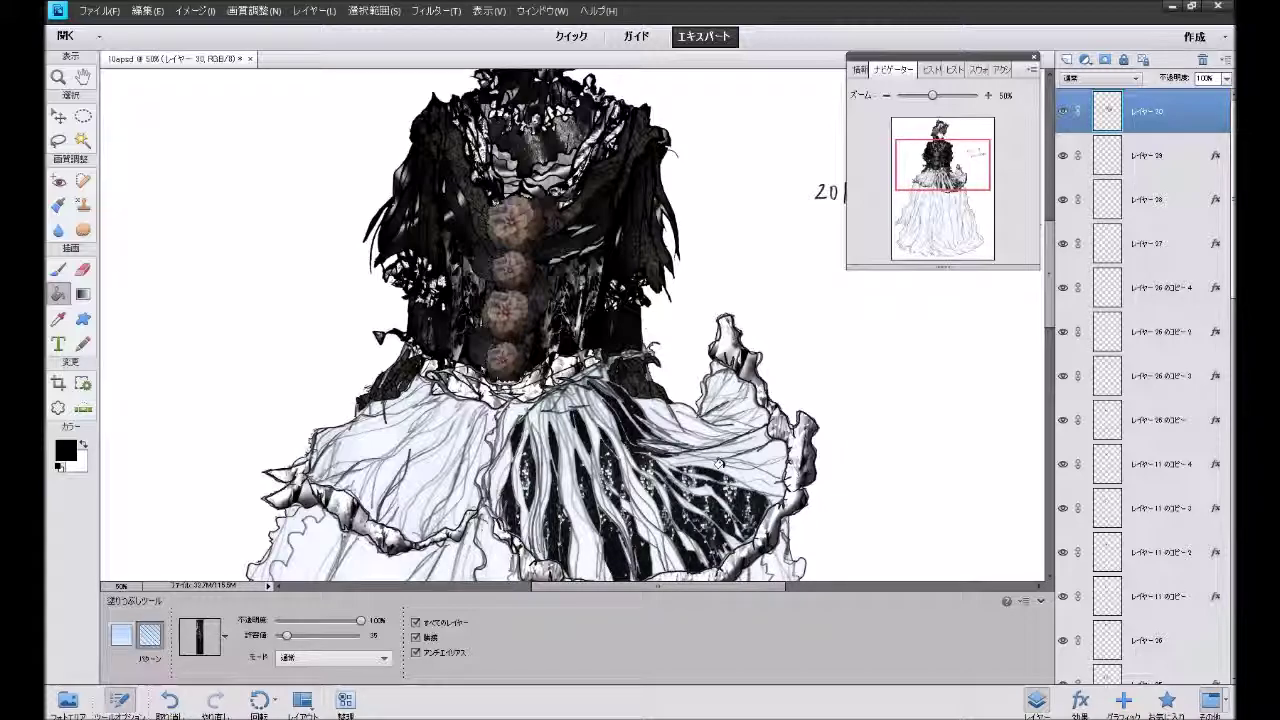
{"action": "left_click", "coordinate": [745, 449]}
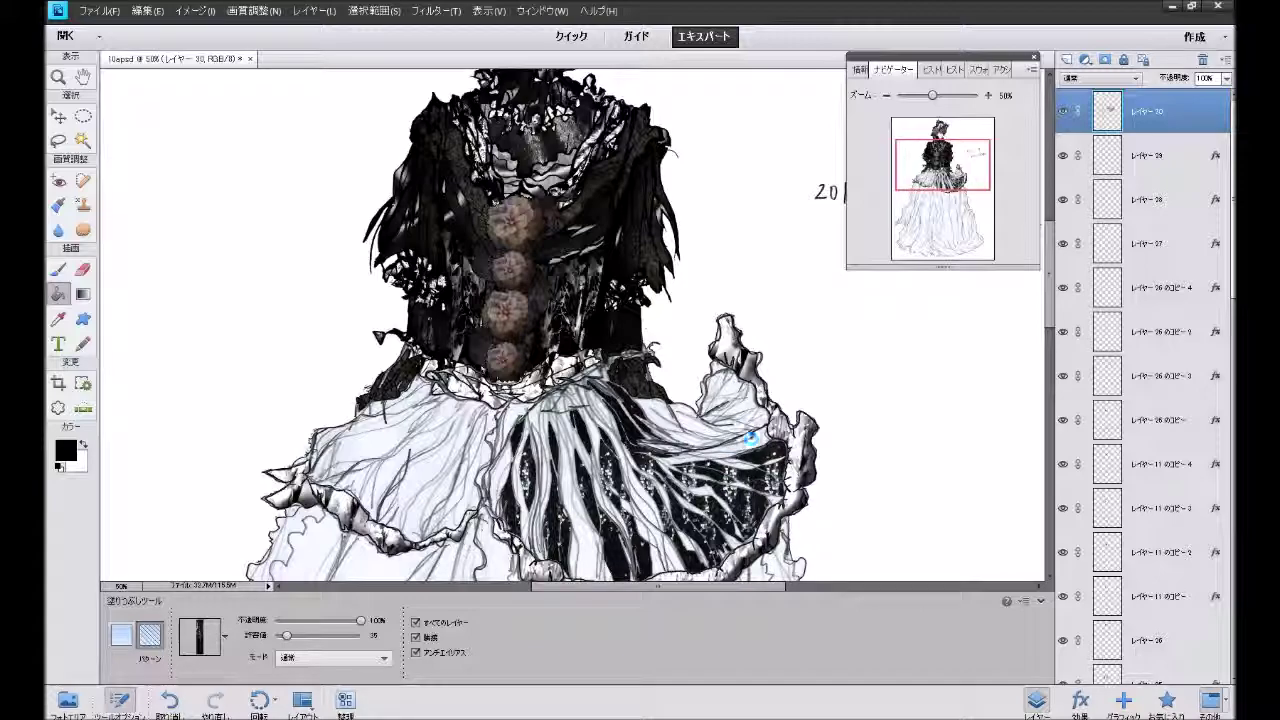
{"action": "left_click", "coordinate": [748, 432]}
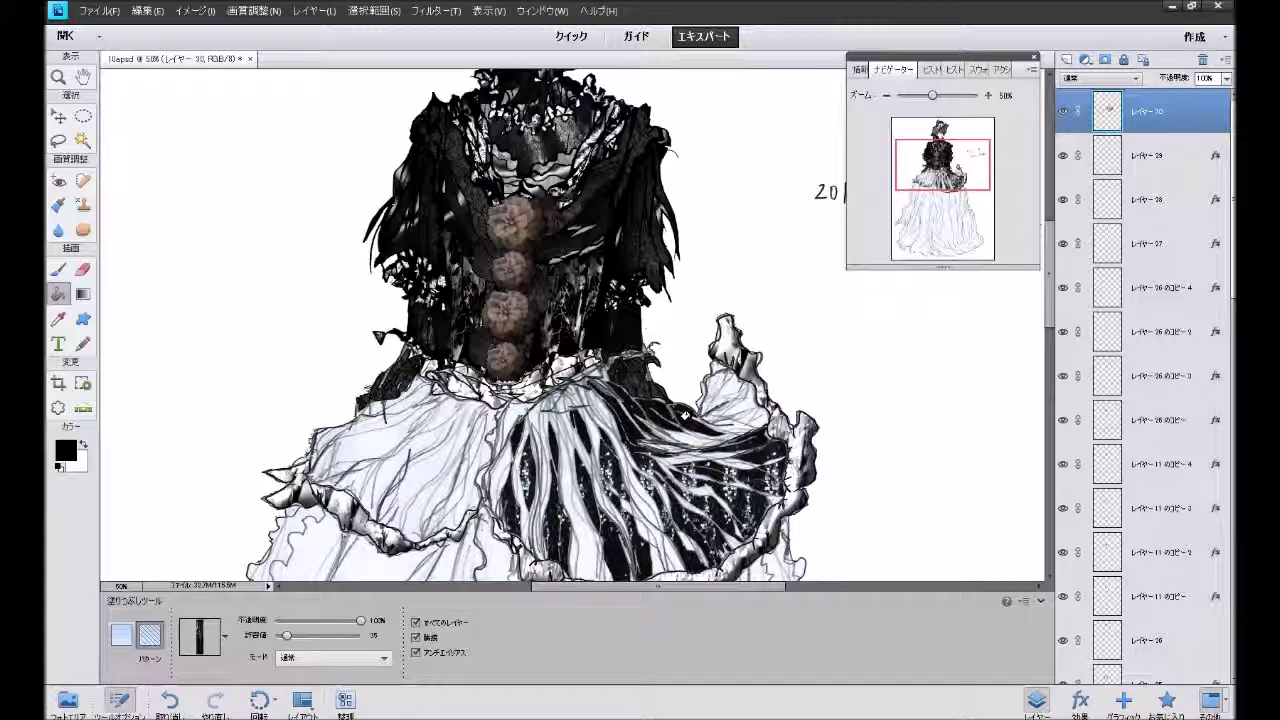
{"action": "scroll", "coordinate": [655, 415], "scroll_direction": "down", "scroll_amount": 2}
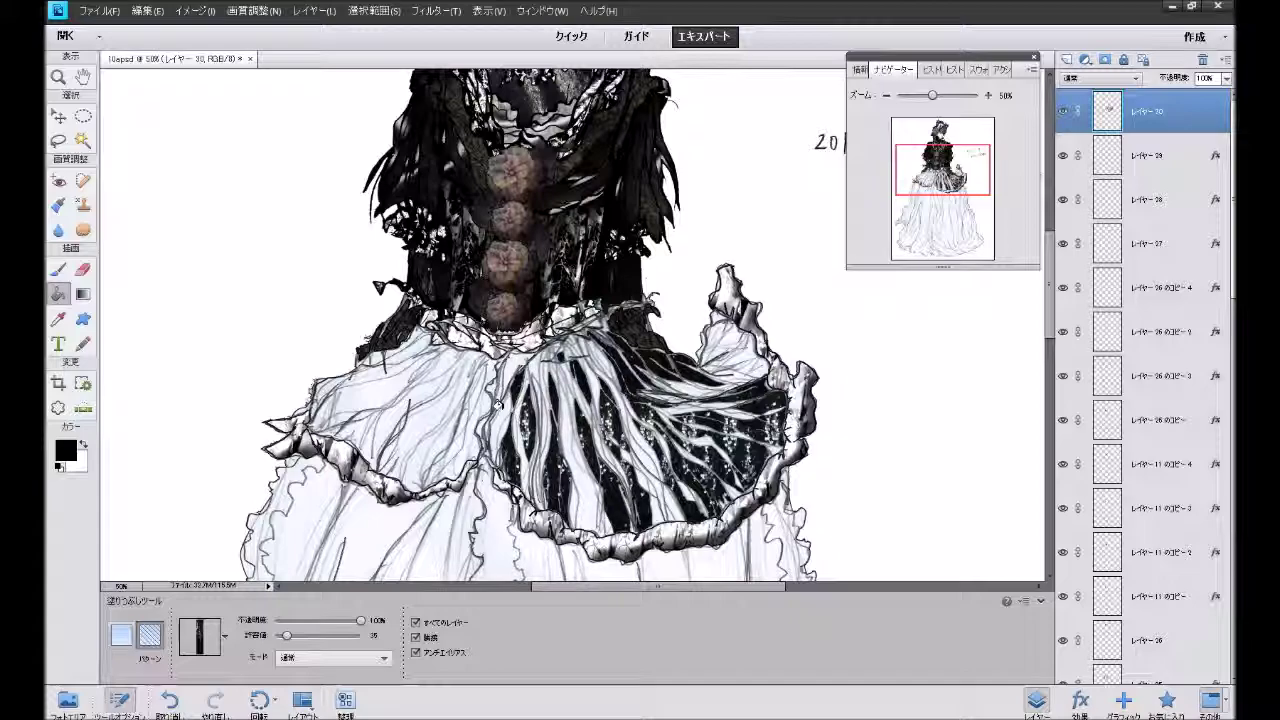
Fill one more panel area and a small collar spot, then select Layer 27.
{"action": "left_click", "coordinate": [497, 402]}
{"action": "scroll", "coordinate": [498, 408], "scroll_direction": "down", "scroll_amount": 5}
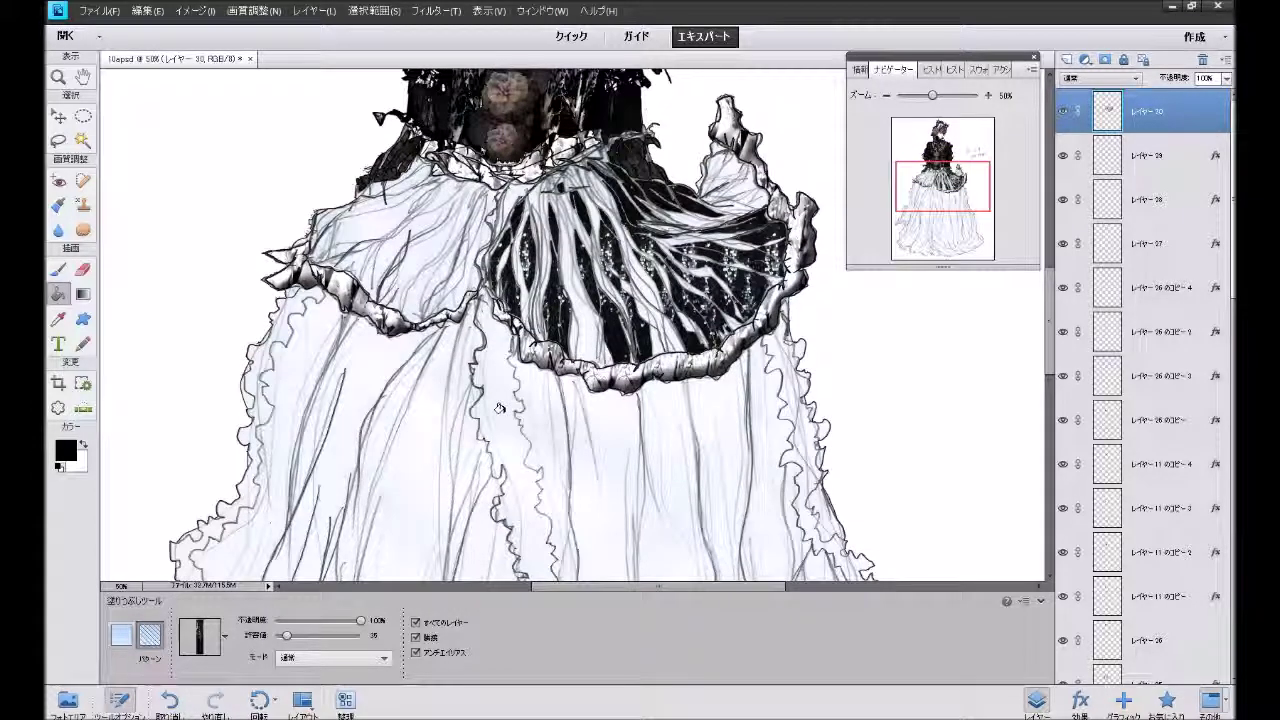
{"action": "scroll", "coordinate": [498, 408], "scroll_direction": "up", "scroll_amount": 1}
{"action": "scroll", "coordinate": [495, 370], "scroll_direction": "up", "scroll_amount": 1}
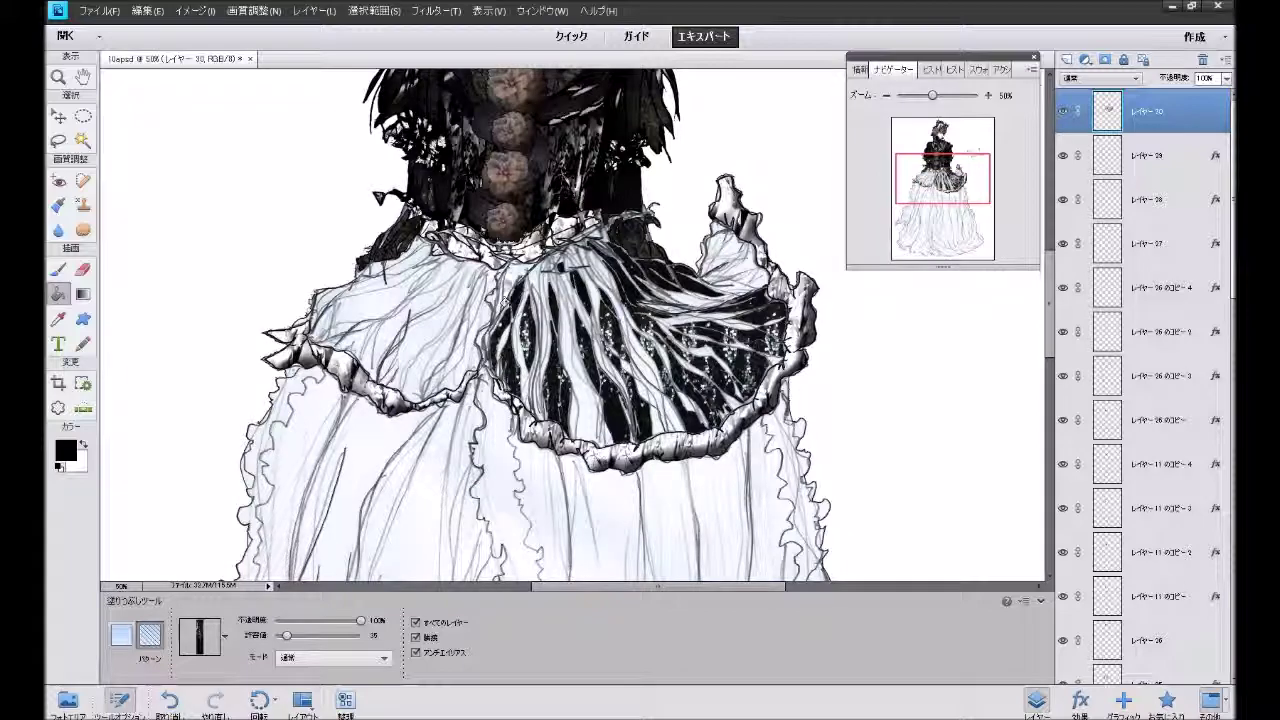
{"action": "left_click", "coordinate": [512, 282]}
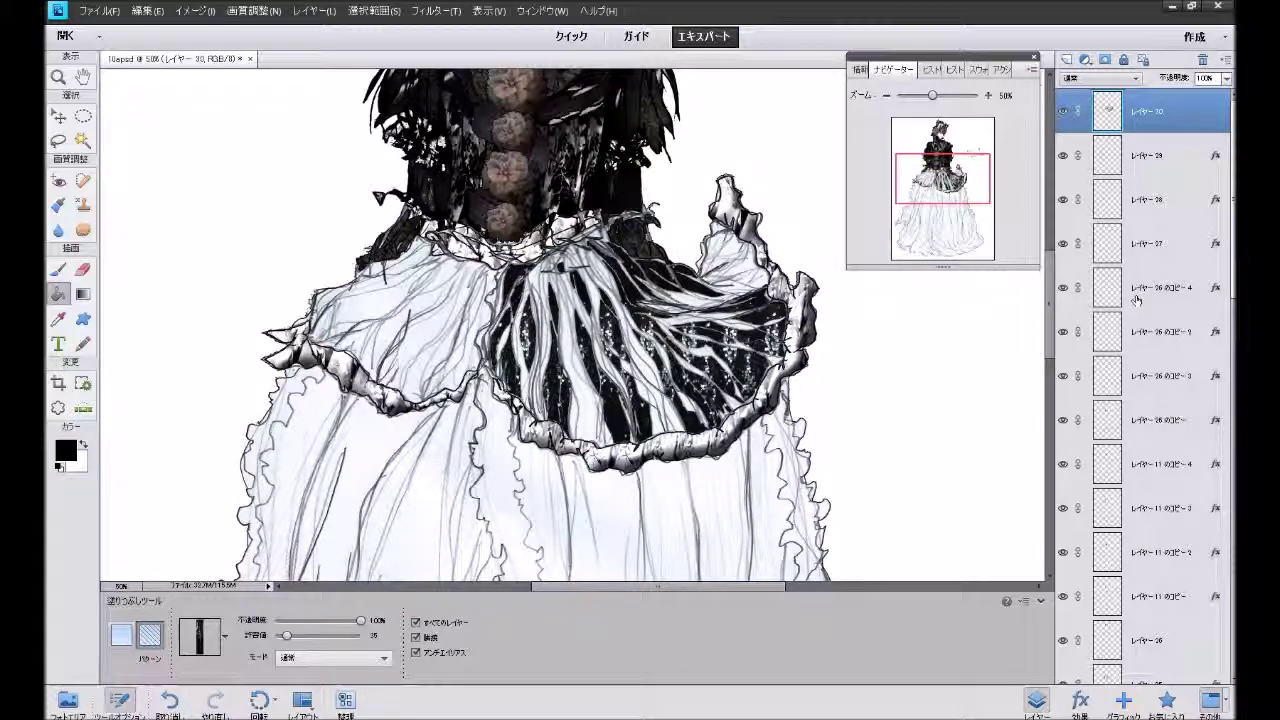
{"action": "left_click", "coordinate": [1144, 246]}
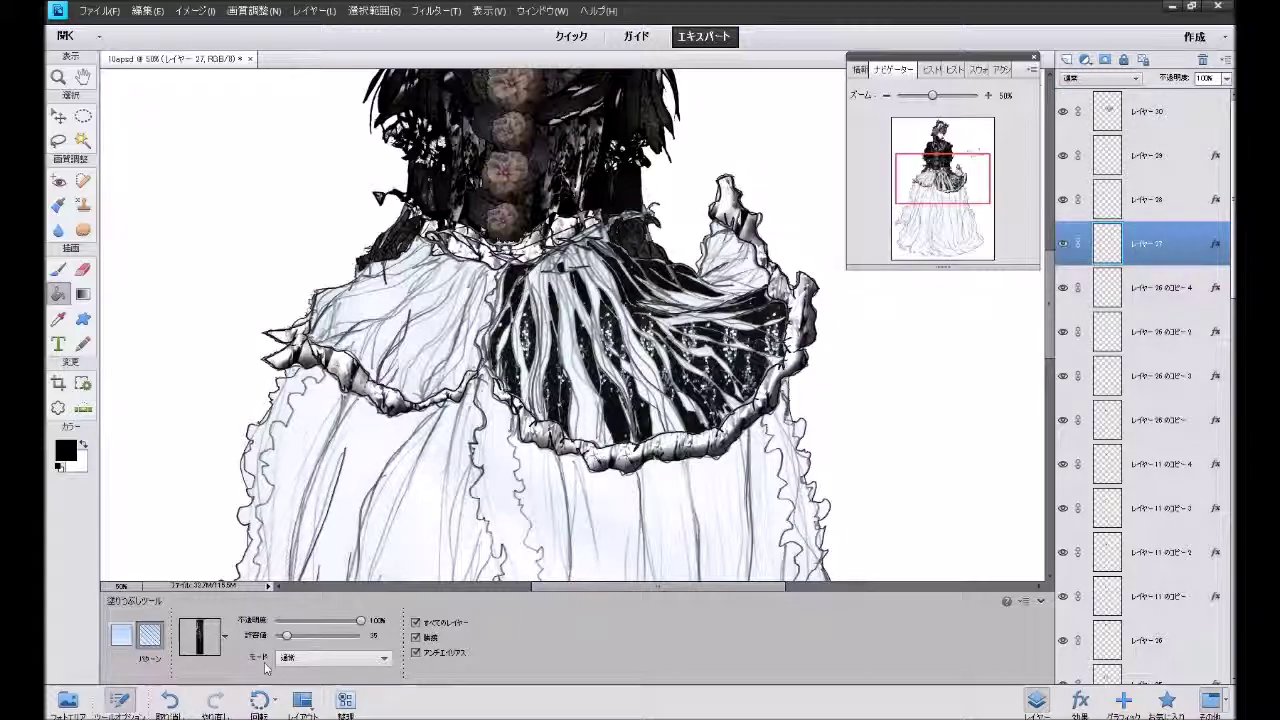
Choose the black-and-white pattern as the fill and make Layer 30 the working layer.
{"action": "left_click", "coordinate": [225, 636]}
{"action": "scroll", "coordinate": [199, 381], "scroll_direction": "down", "scroll_amount": 5}
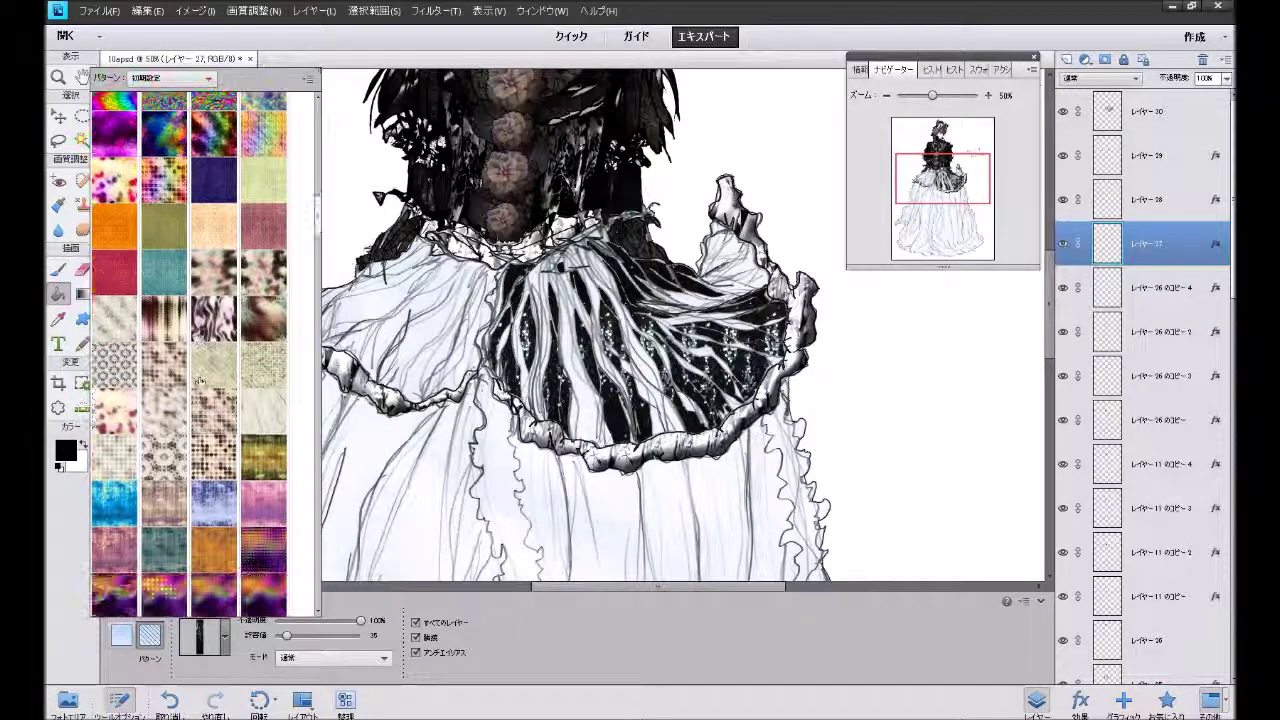
{"action": "scroll", "coordinate": [199, 381], "scroll_direction": "down", "scroll_amount": 5}
{"action": "scroll", "coordinate": [200, 360], "scroll_direction": "down", "scroll_amount": 5}
{"action": "scroll", "coordinate": [205, 320], "scroll_direction": "down", "scroll_amount": 5}
{"action": "scroll", "coordinate": [210, 288], "scroll_direction": "down", "scroll_amount": 5}
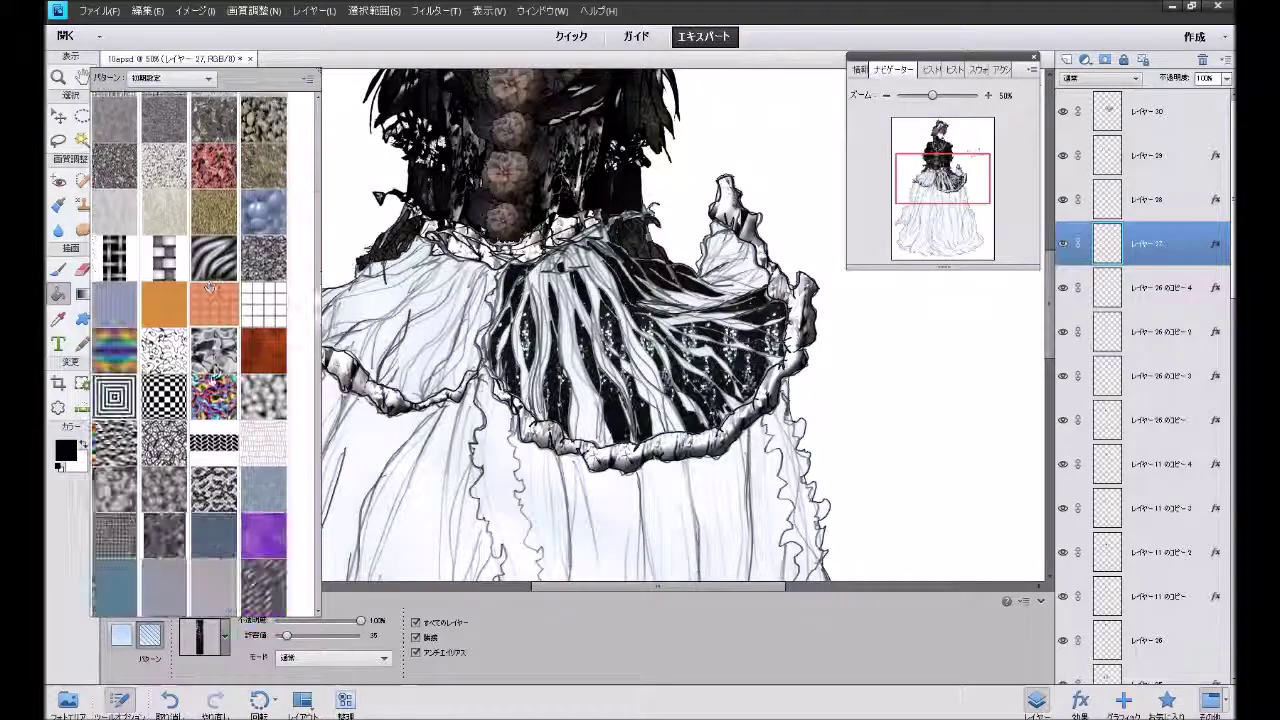
{"action": "scroll", "coordinate": [212, 313], "scroll_direction": "down", "scroll_amount": 5}
{"action": "scroll", "coordinate": [214, 338], "scroll_direction": "down", "scroll_amount": 5}
{"action": "scroll", "coordinate": [216, 363], "scroll_direction": "down", "scroll_amount": 5}
{"action": "scroll", "coordinate": [218, 388], "scroll_direction": "down", "scroll_amount": 5}
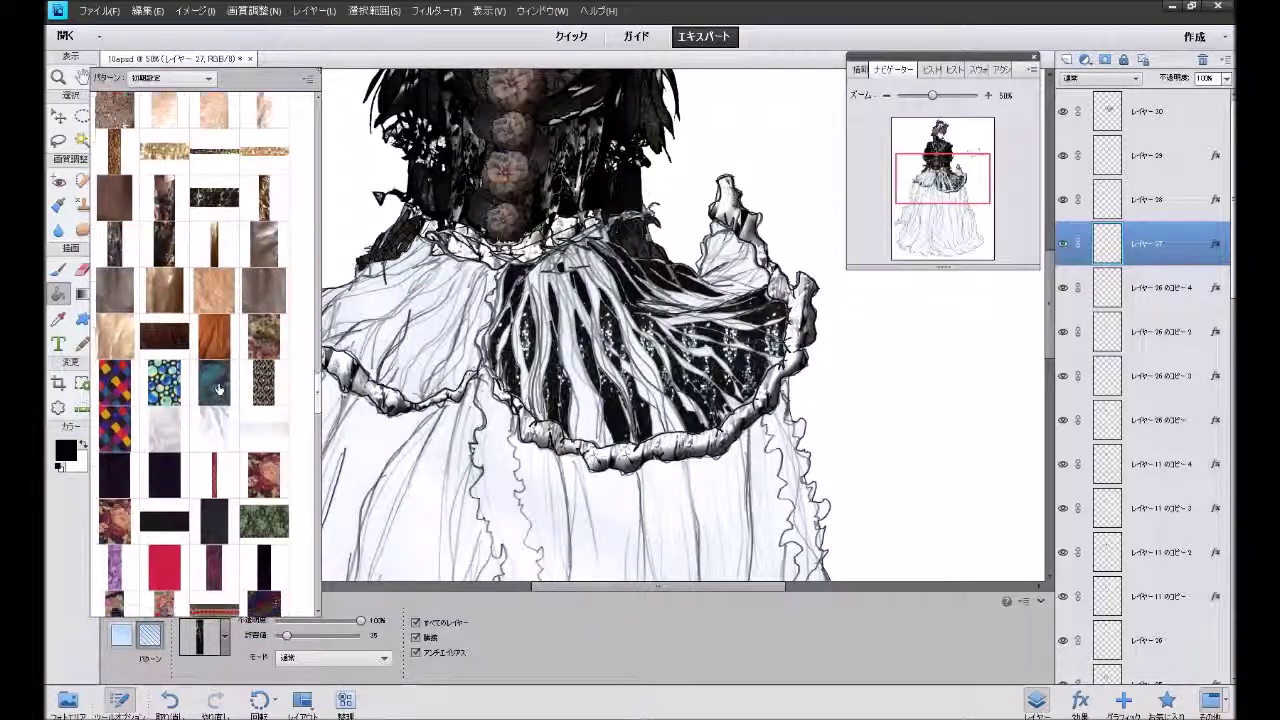
{"action": "scroll", "coordinate": [218, 388], "scroll_direction": "down", "scroll_amount": 5}
{"action": "scroll", "coordinate": [218, 388], "scroll_direction": "down", "scroll_amount": 5}
{"action": "scroll", "coordinate": [218, 388], "scroll_direction": "down", "scroll_amount": 5}
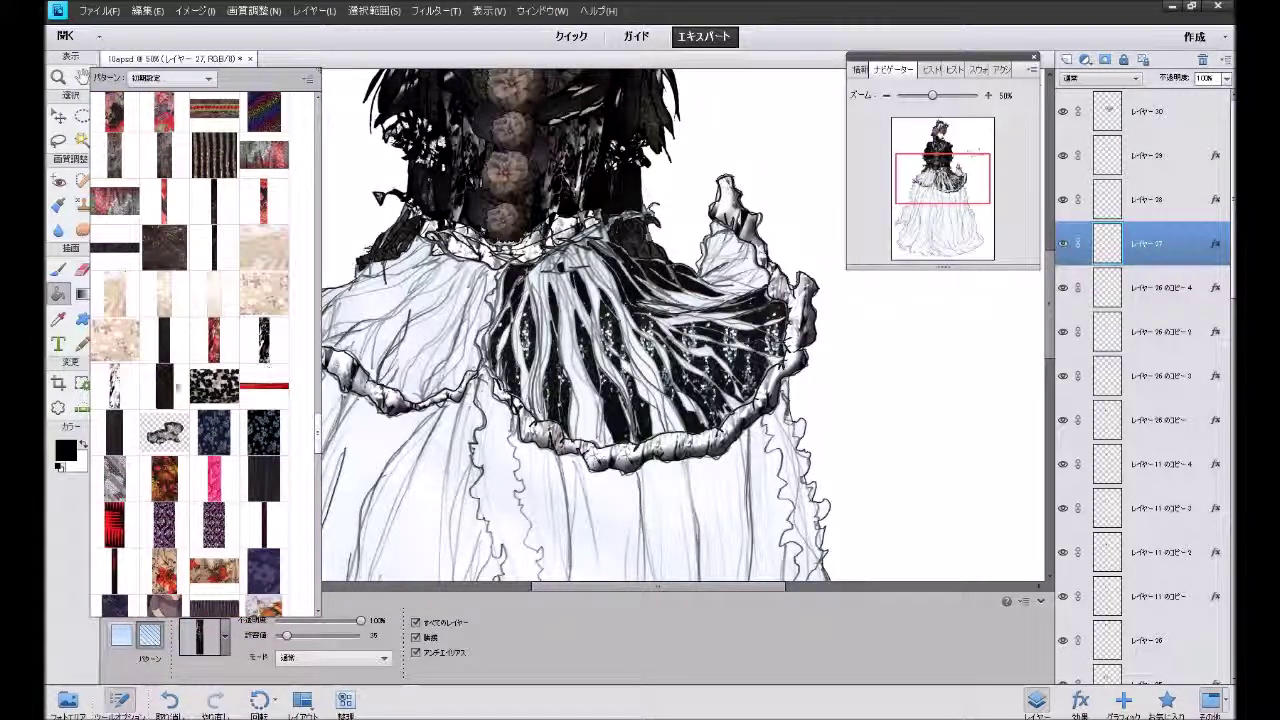
{"action": "left_click", "coordinate": [115, 385]}
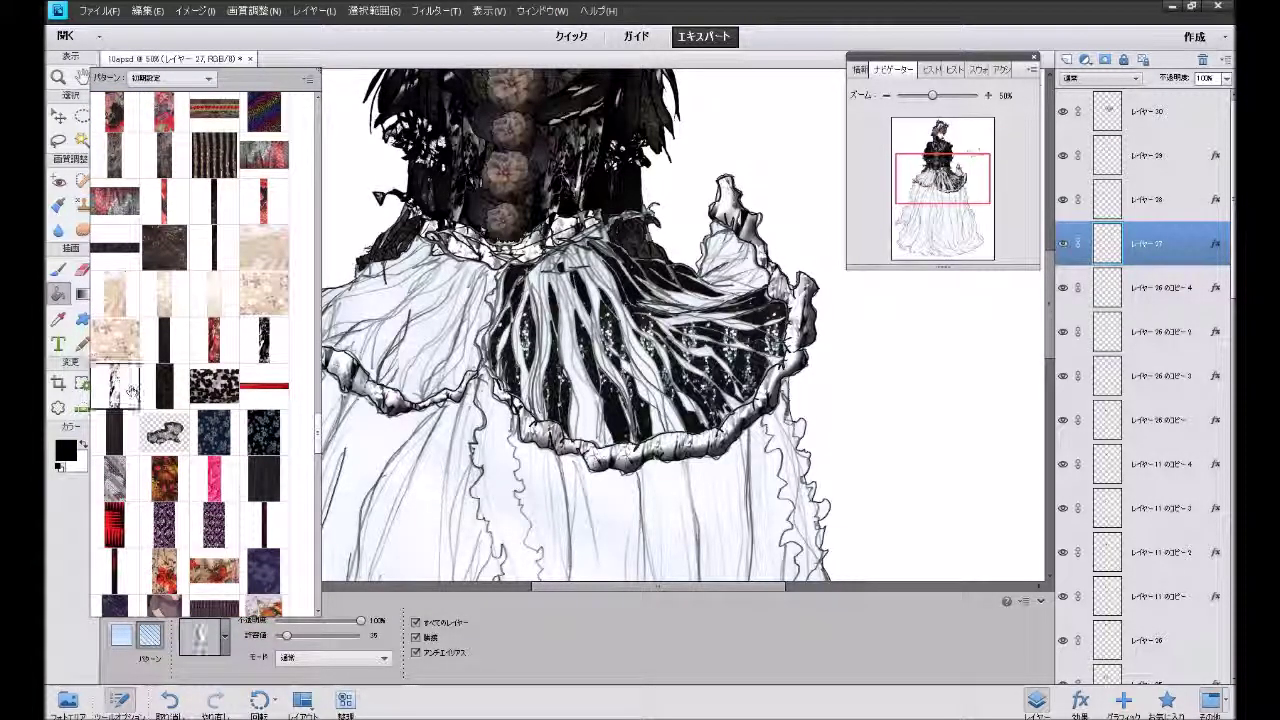
{"action": "left_click", "coordinate": [477, 333]}
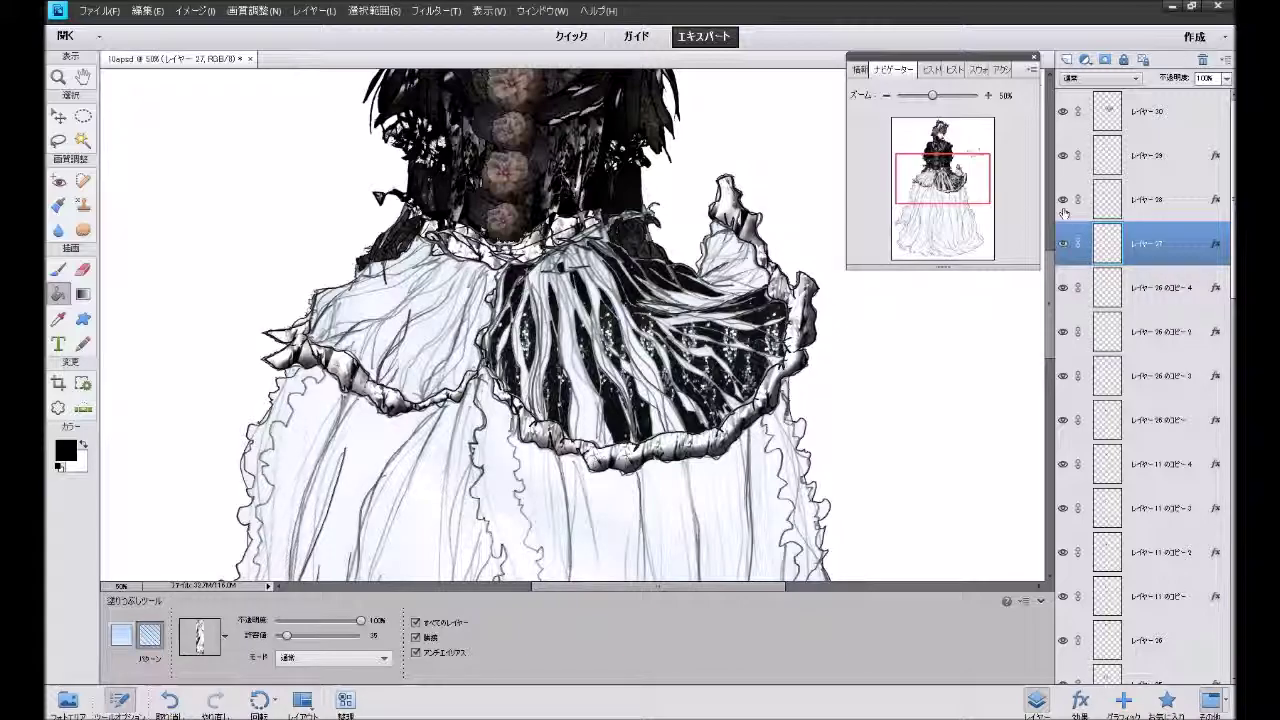
{"action": "left_click", "coordinate": [1161, 108]}
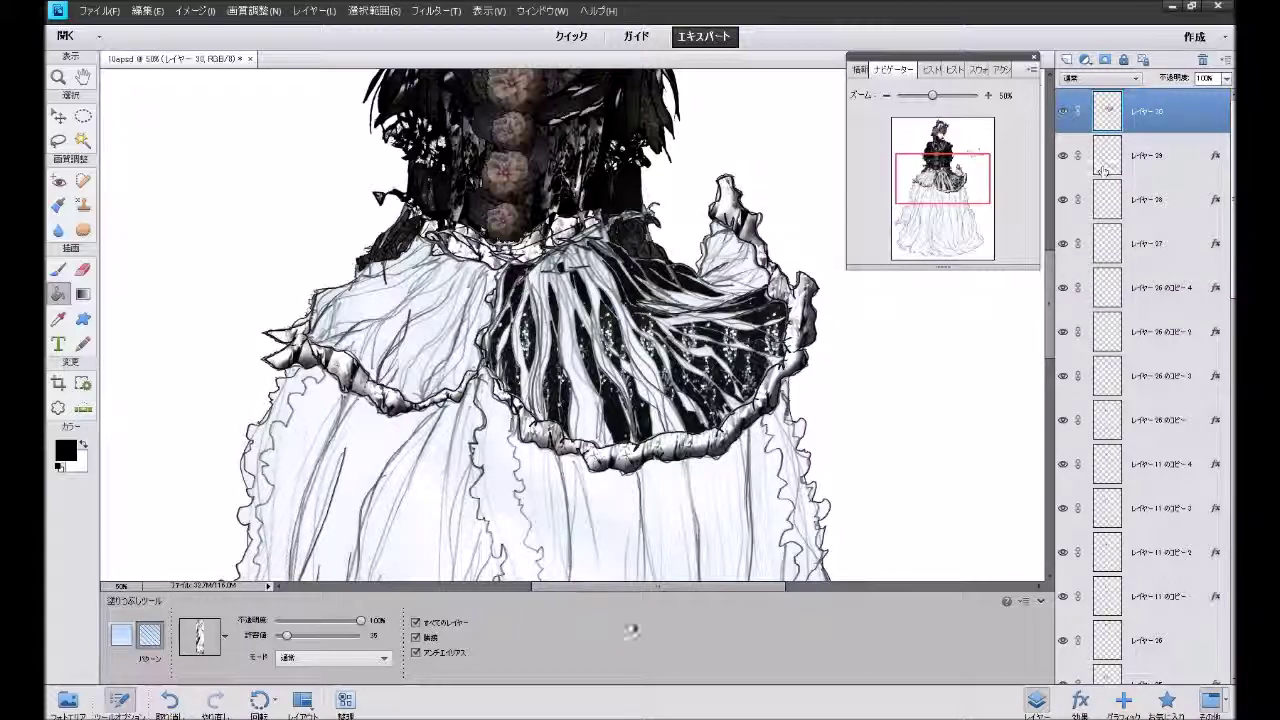
Pick a dark striped pattern and fill the right-side ruffle sections with it.
{"action": "left_click", "coordinate": [226, 638]}
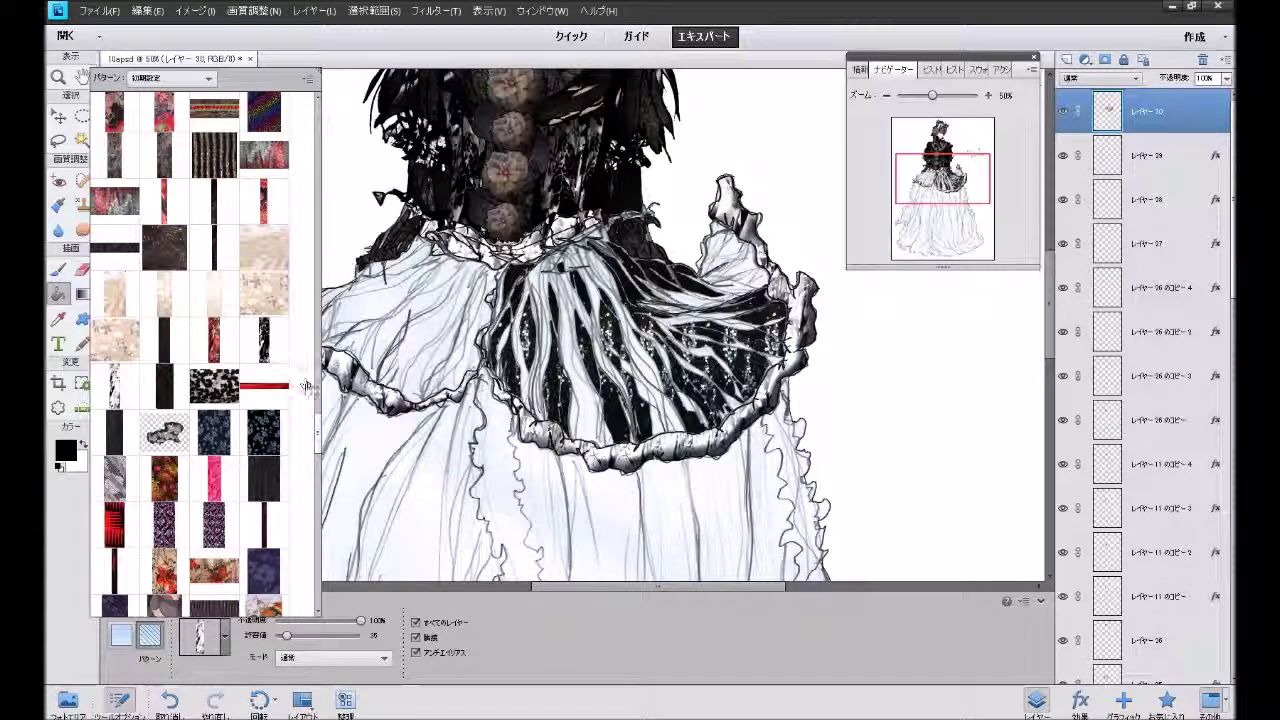
{"action": "left_click_drag", "start_coordinate": [317, 425], "coordinate": [318, 186]}
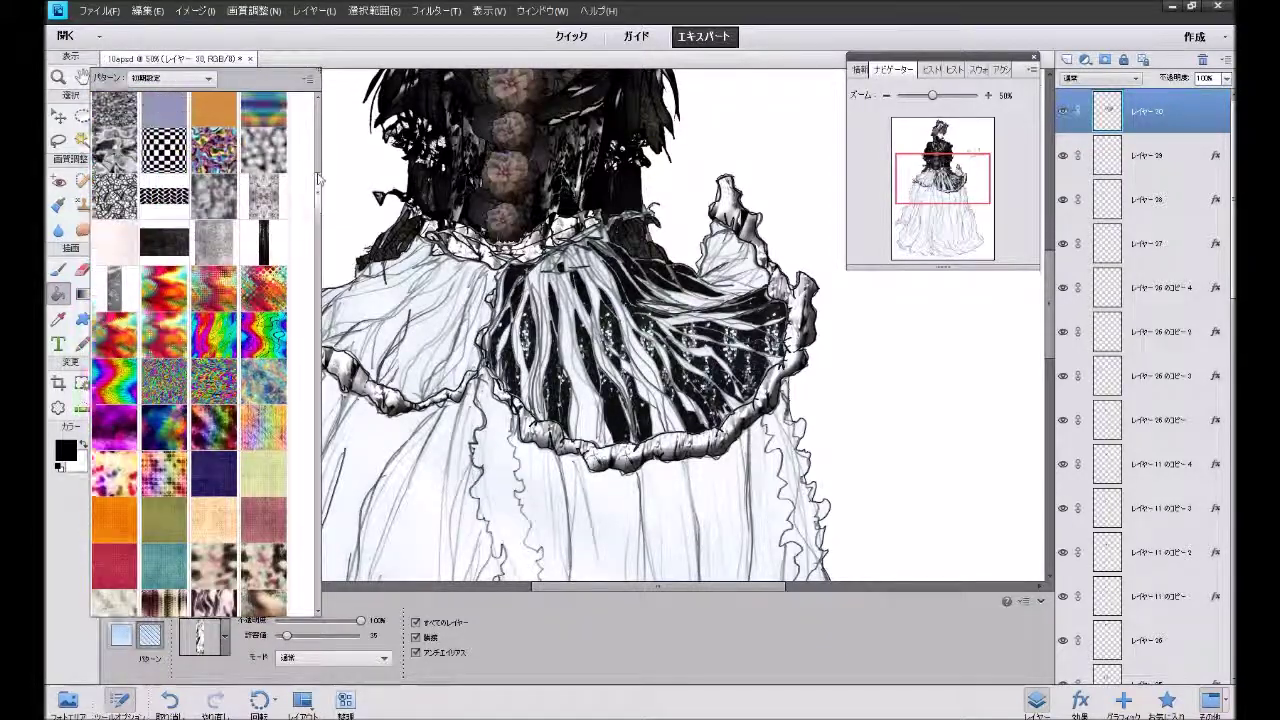
{"action": "left_click", "coordinate": [266, 310]}
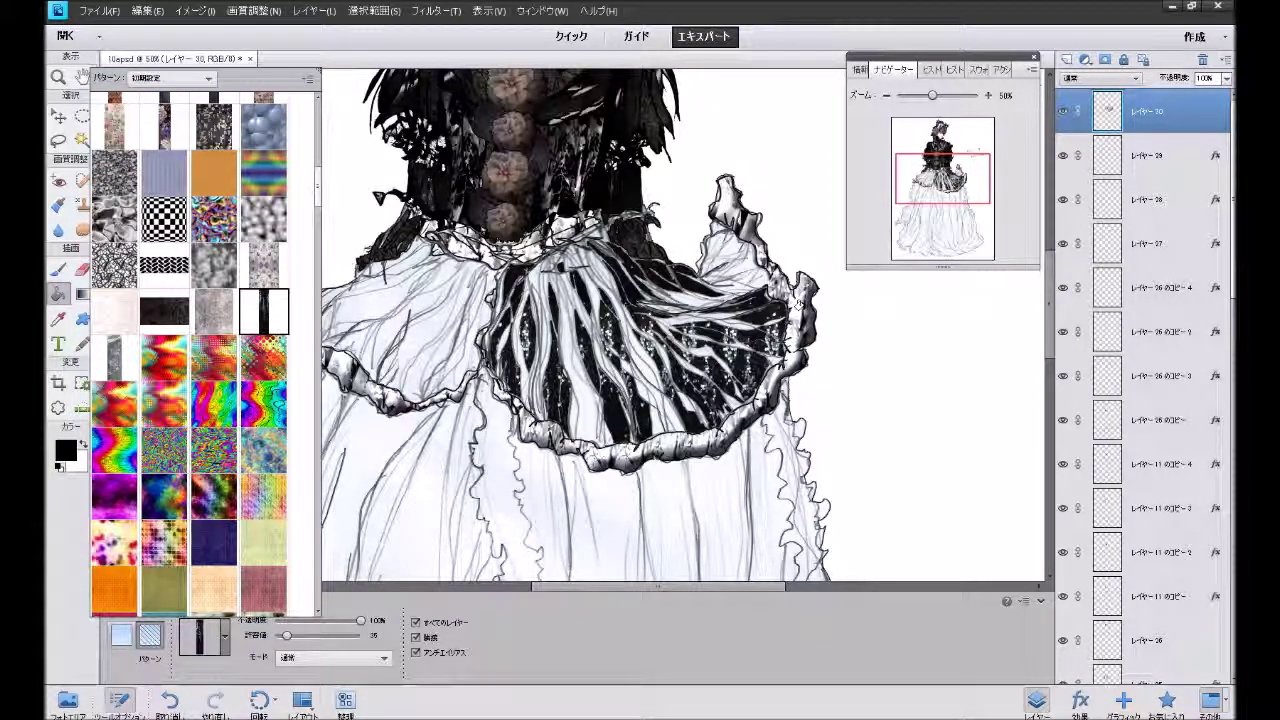
{"action": "left_click", "coordinate": [732, 250]}
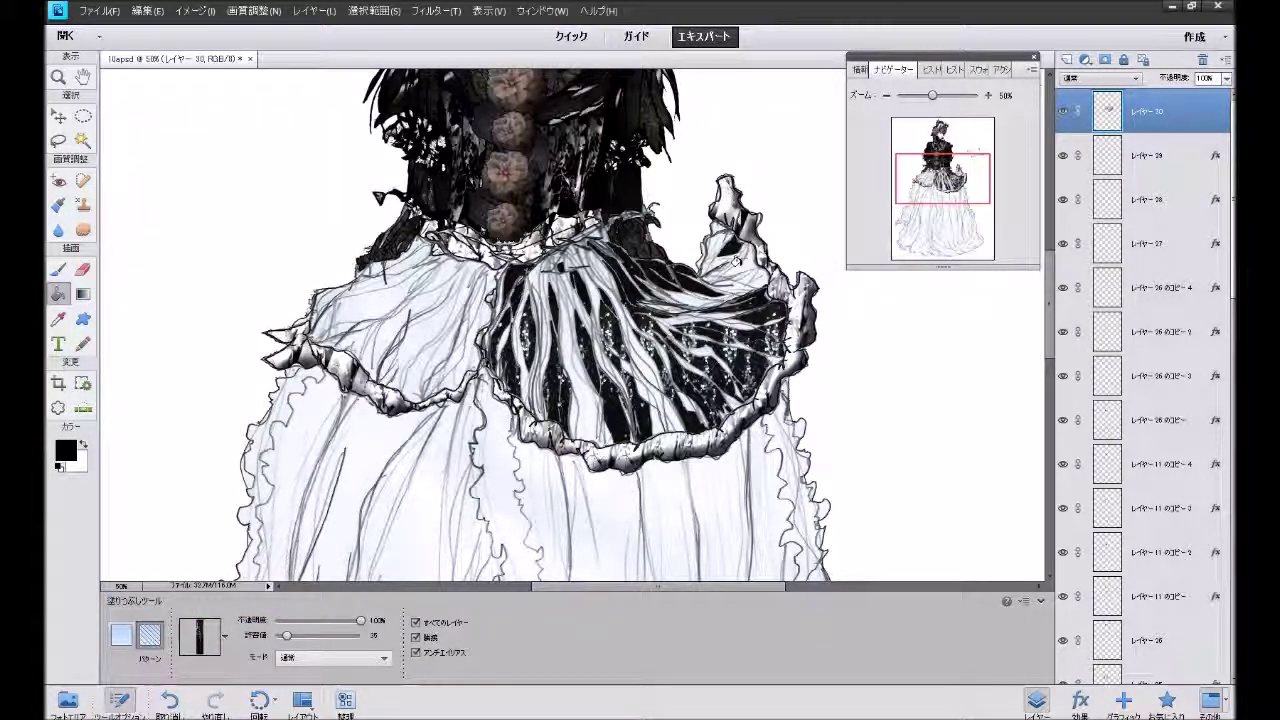
{"action": "left_click", "coordinate": [749, 267]}
{"action": "left_click", "coordinate": [757, 276]}
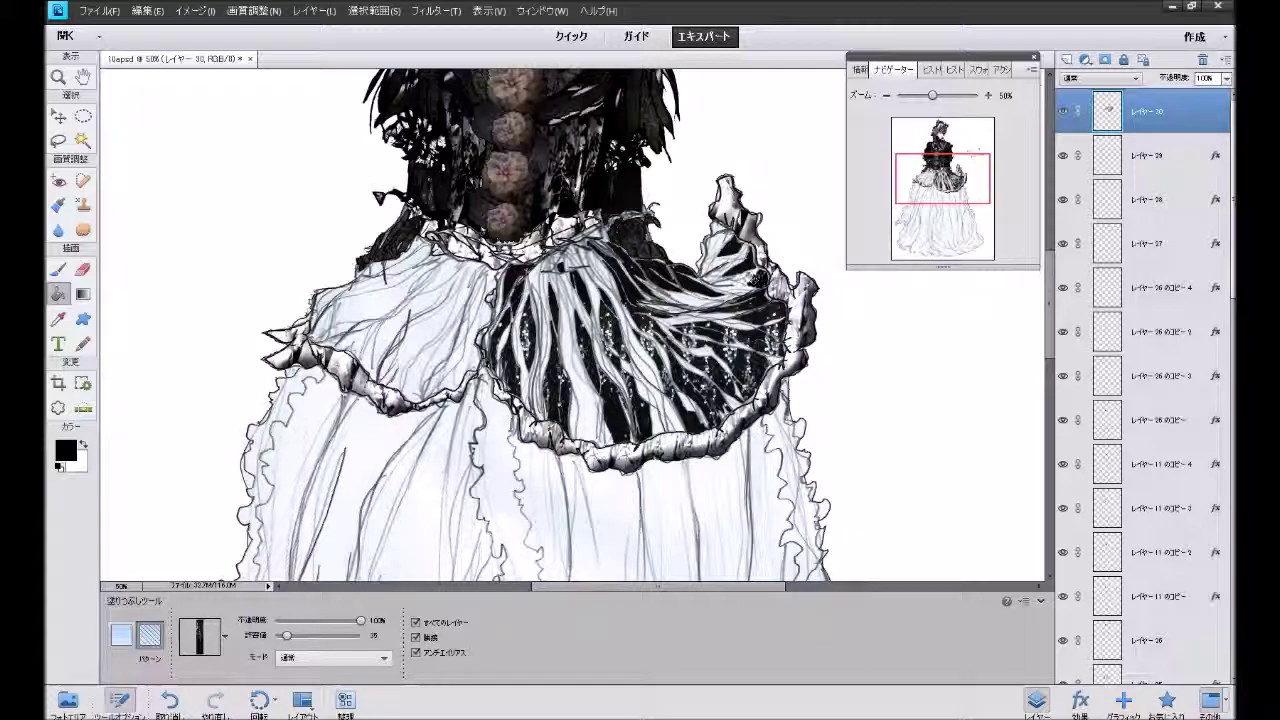
{"action": "left_click", "coordinate": [743, 273]}
{"action": "left_click", "coordinate": [707, 243]}
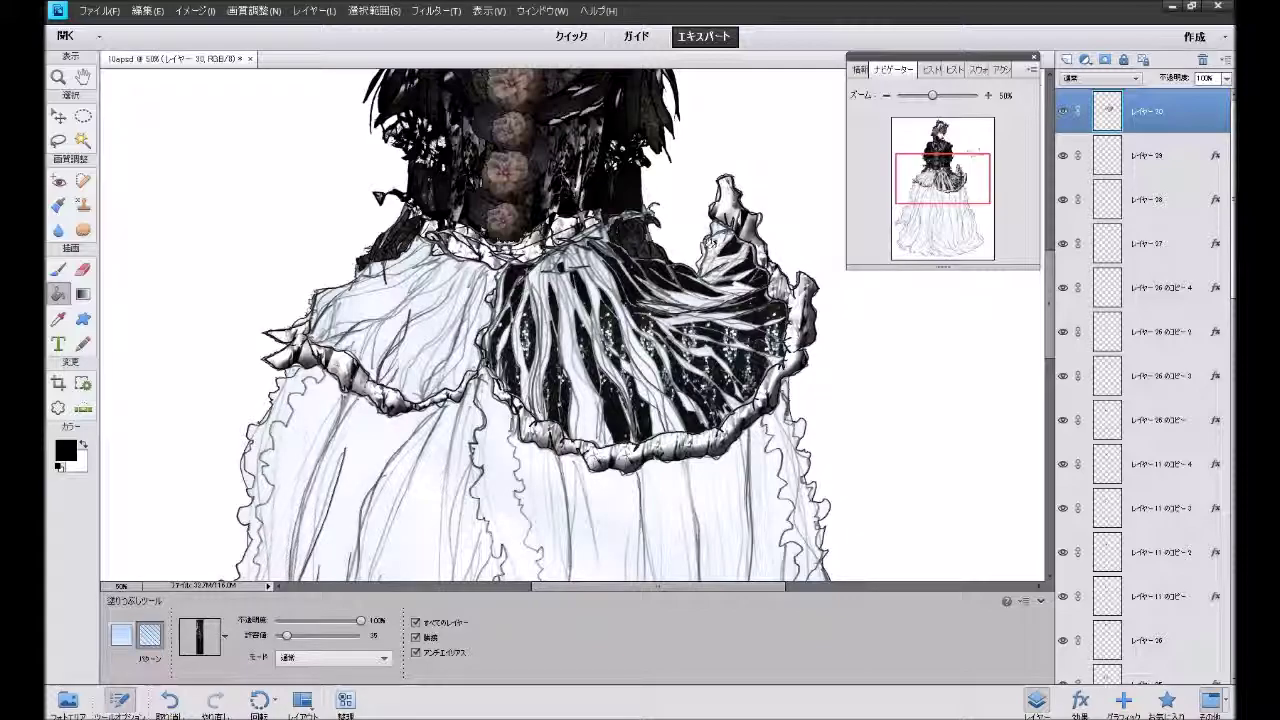
{"action": "left_click", "coordinate": [714, 240]}
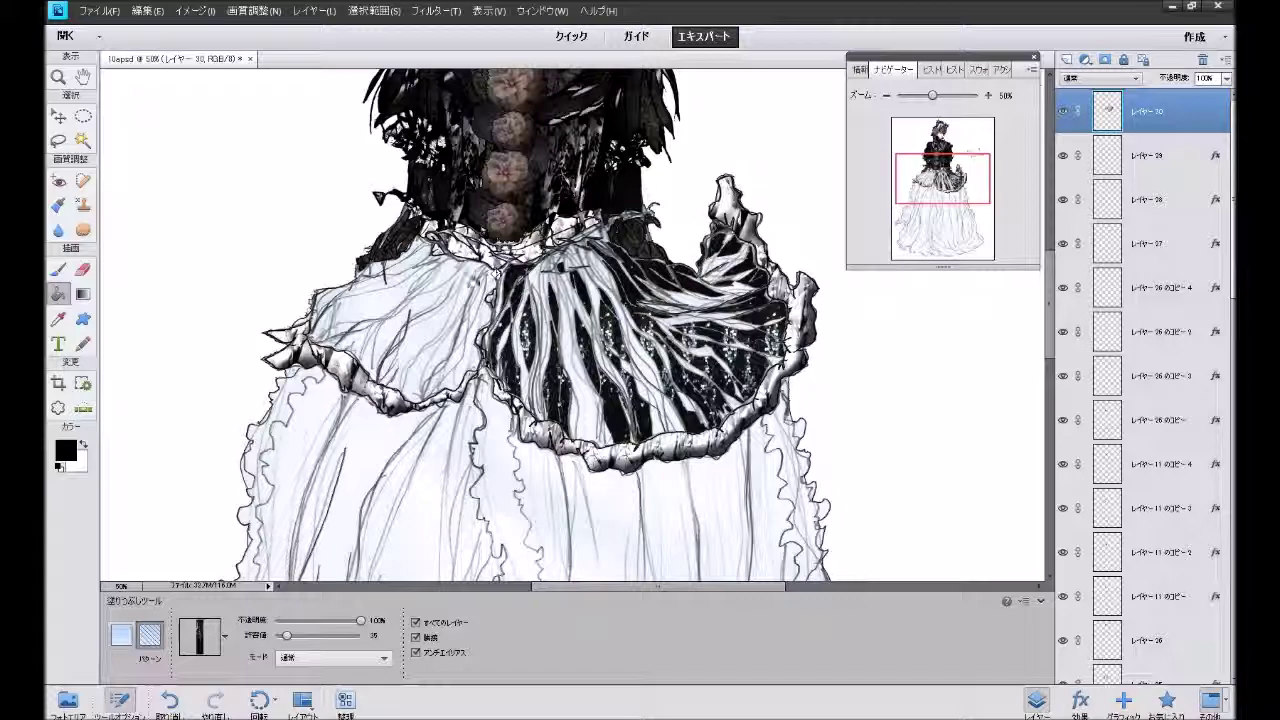
Fill the white left shoulder strips and the left collar gap with the dark pattern.
{"action": "left_click", "coordinate": [466, 306]}
{"action": "left_click", "coordinate": [452, 358]}
{"action": "left_click", "coordinate": [427, 349]}
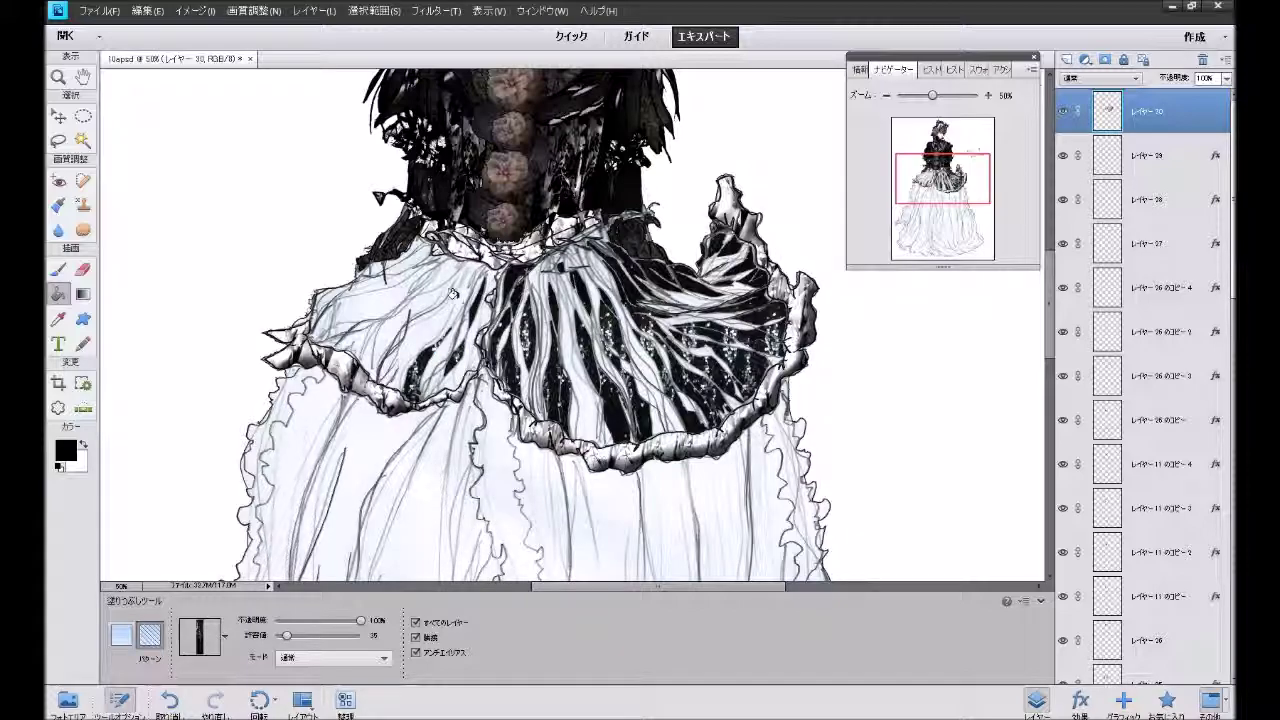
{"action": "left_click", "coordinate": [430, 308]}
{"action": "left_click", "coordinate": [370, 297]}
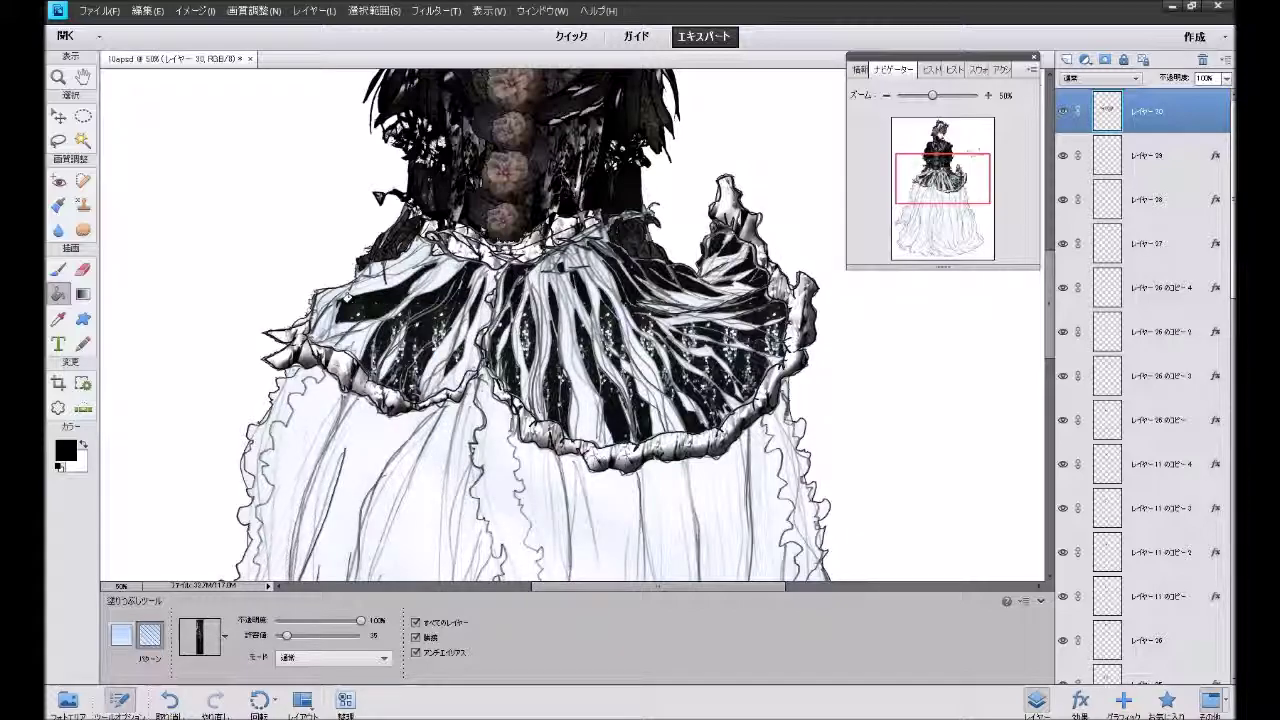
{"action": "left_click", "coordinate": [322, 322]}
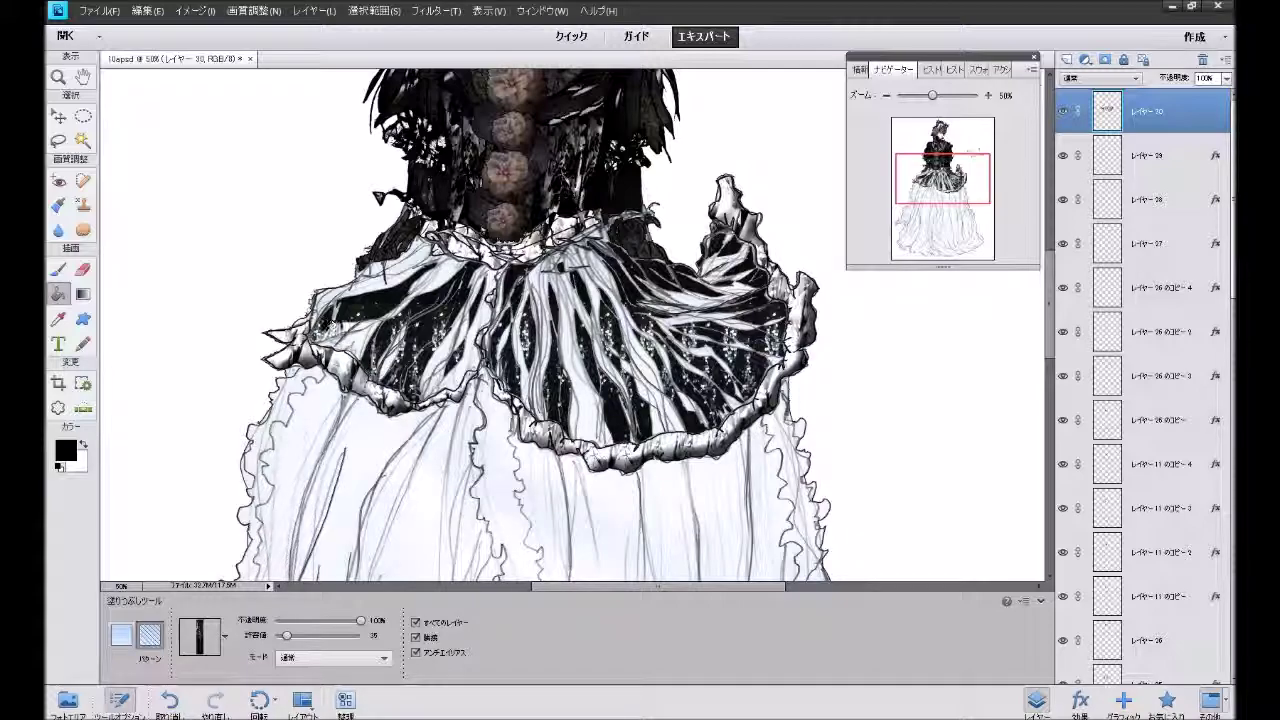
{"action": "left_click", "coordinate": [332, 305]}
{"action": "left_click", "coordinate": [322, 290]}
{"action": "left_click", "coordinate": [402, 264]}
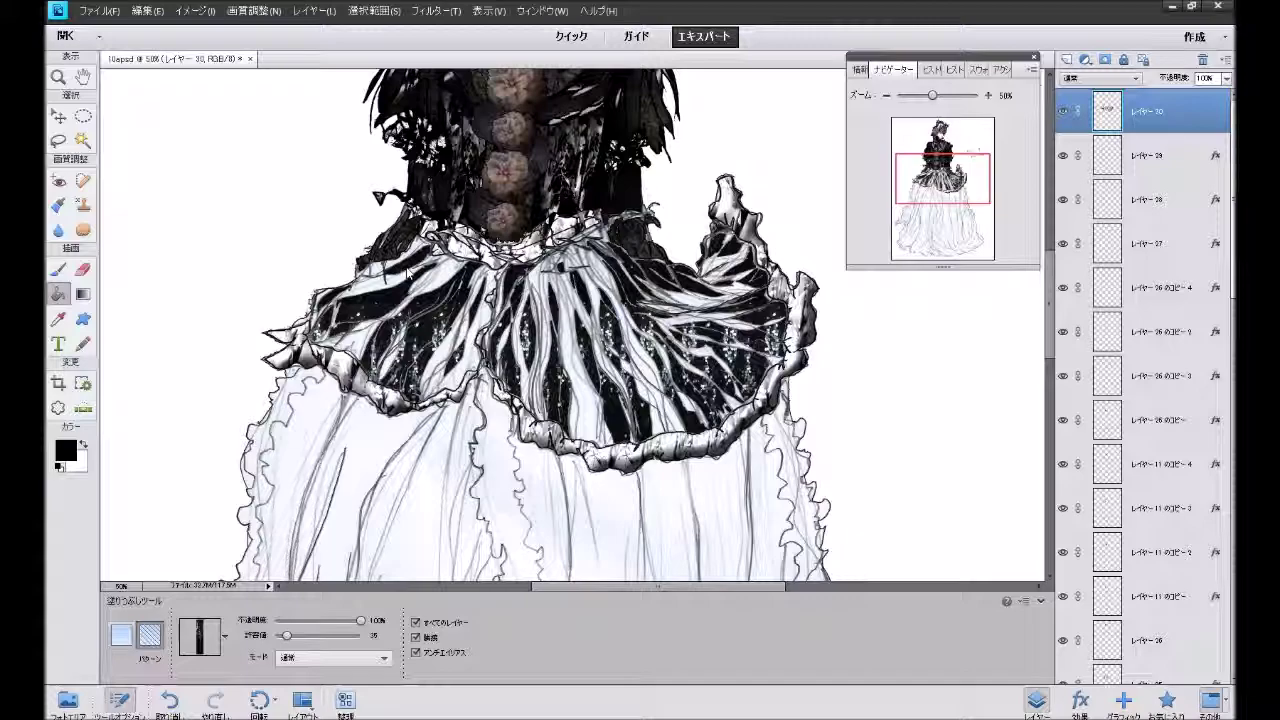
Apply the favourite 暗い (dark) style to Layer 30, then add Layer 31 and start pattern-filling.
{"action": "left_click", "coordinate": [1166, 700]}
{"action": "left_click", "coordinate": [1147, 320]}
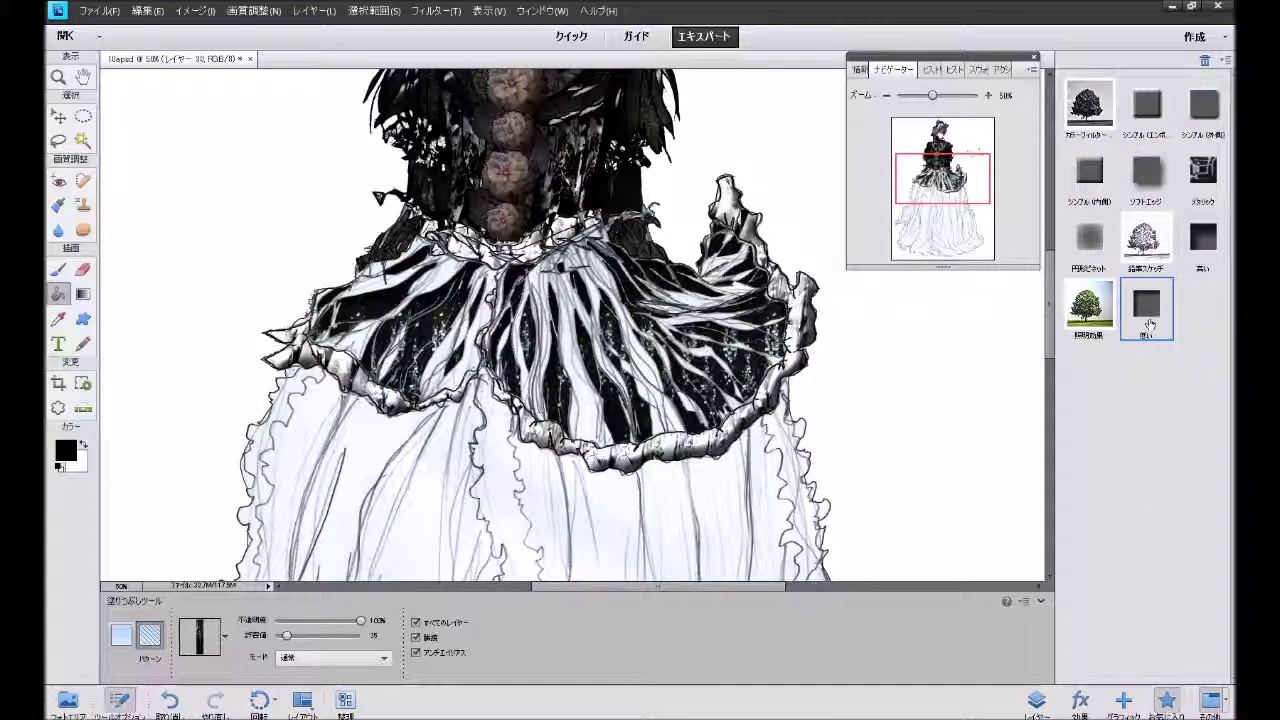
{"action": "scroll", "coordinate": [918, 491], "scroll_direction": "up", "scroll_amount": 2}
{"action": "scroll", "coordinate": [918, 491], "scroll_direction": "up", "scroll_amount": 2}
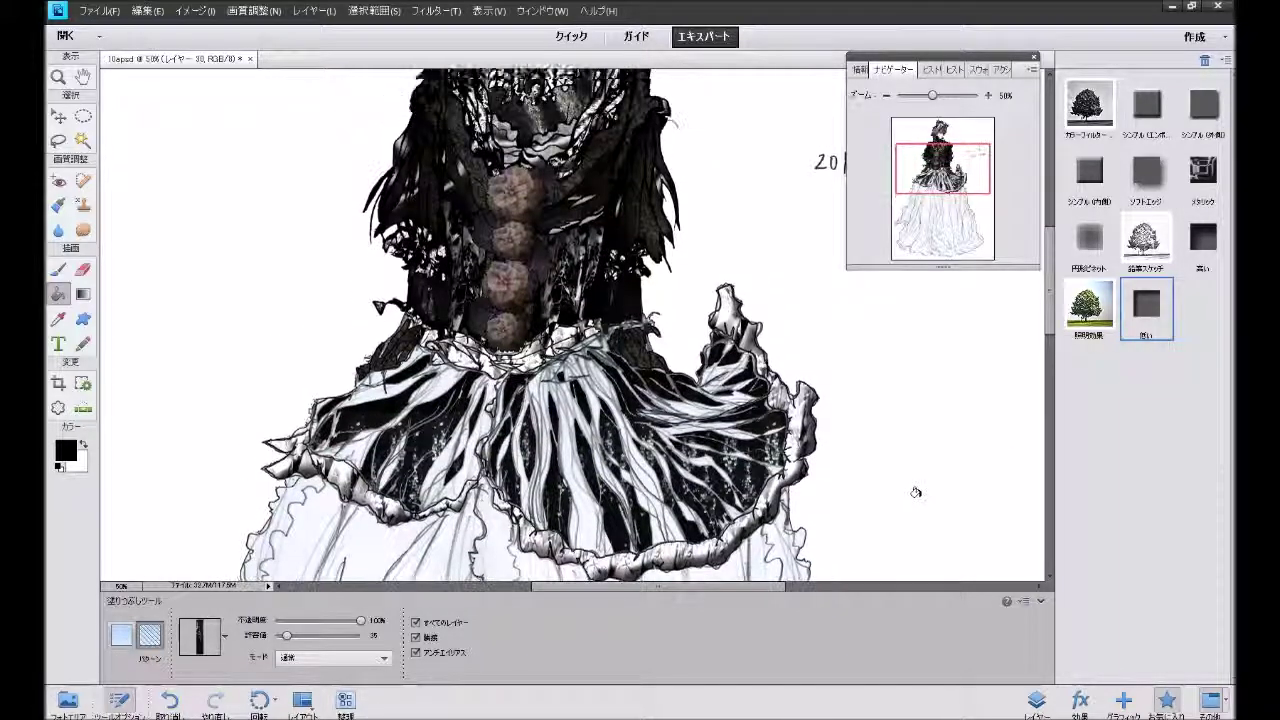
{"action": "scroll", "coordinate": [918, 491], "scroll_direction": "up", "scroll_amount": 1}
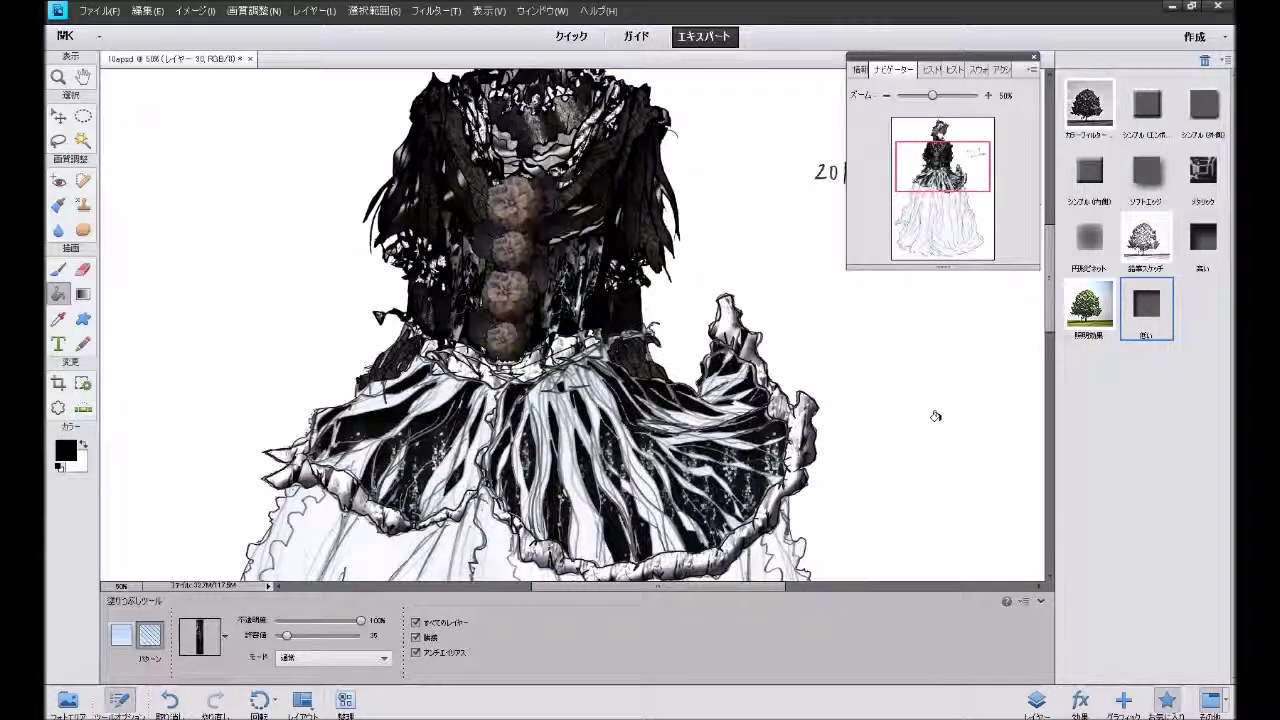
{"action": "left_click", "coordinate": [1036, 700]}
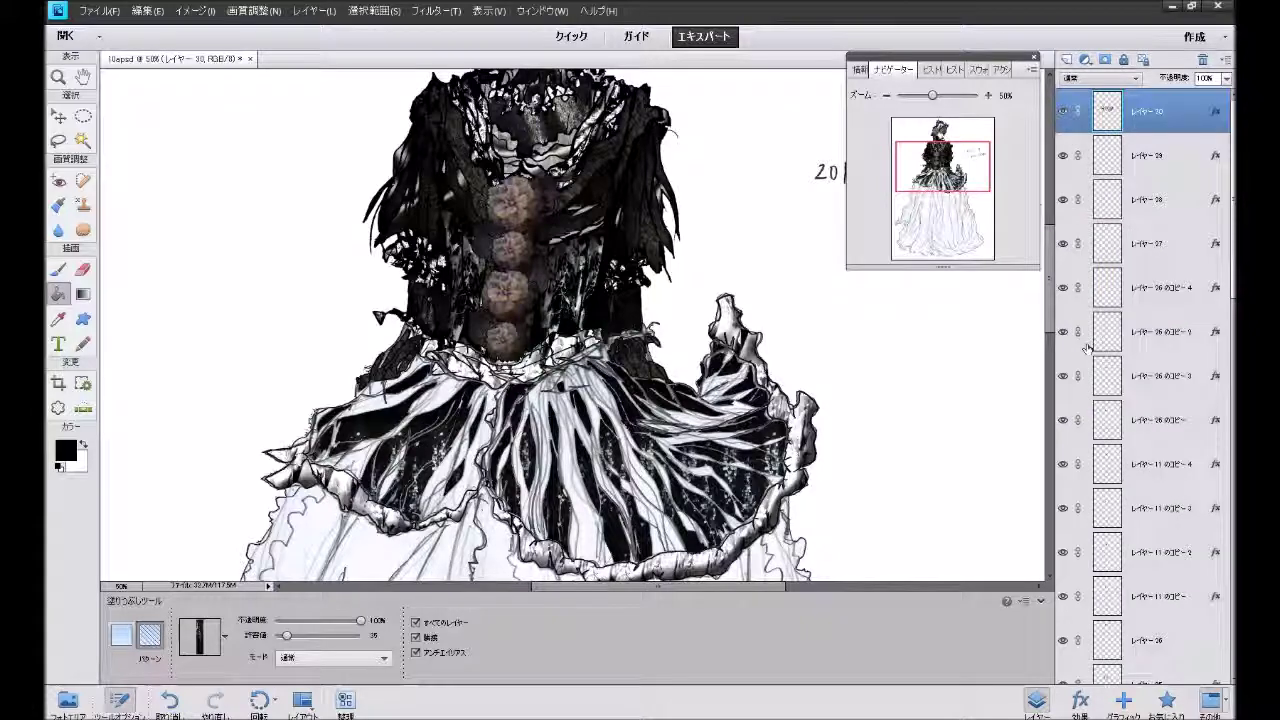
{"action": "left_click", "coordinate": [1066, 60]}
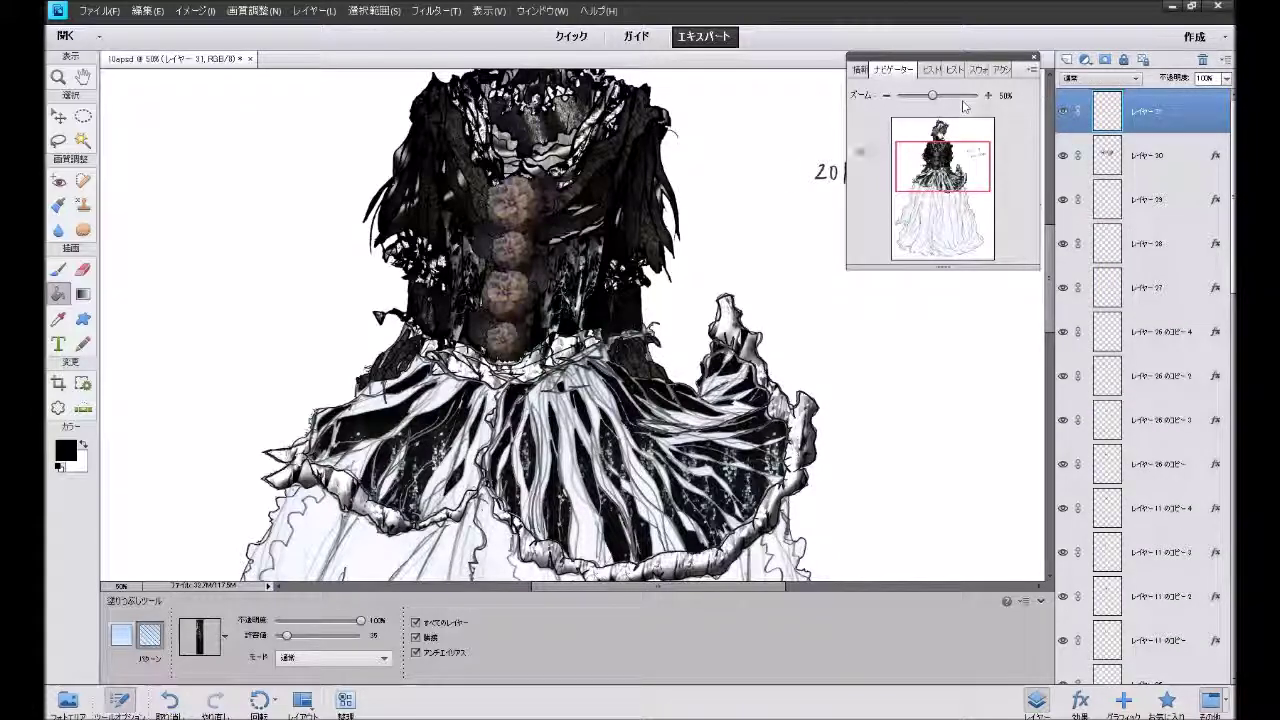
{"action": "left_click", "coordinate": [373, 386]}
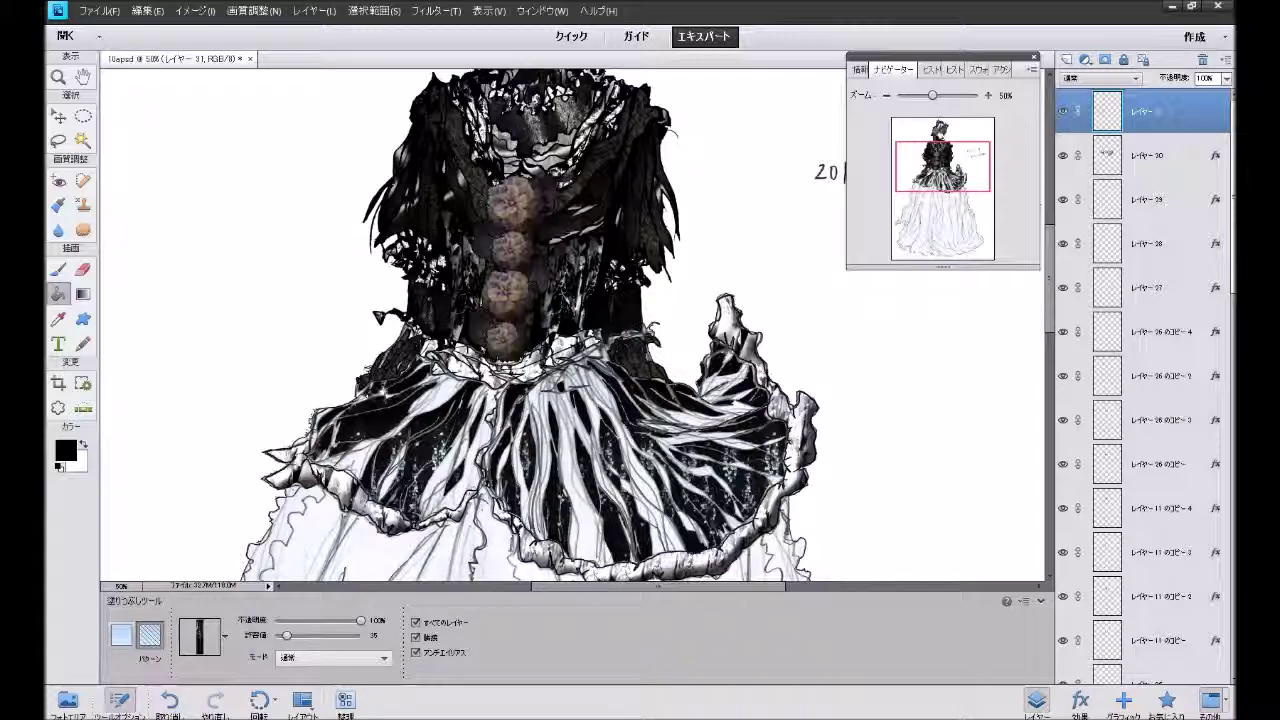
Pattern-fill thirteen small collar patches and stripes on Layer 31, working left to right.
{"action": "left_click", "coordinate": [372, 391]}
{"action": "left_click", "coordinate": [312, 412]}
{"action": "left_click", "coordinate": [352, 452]}
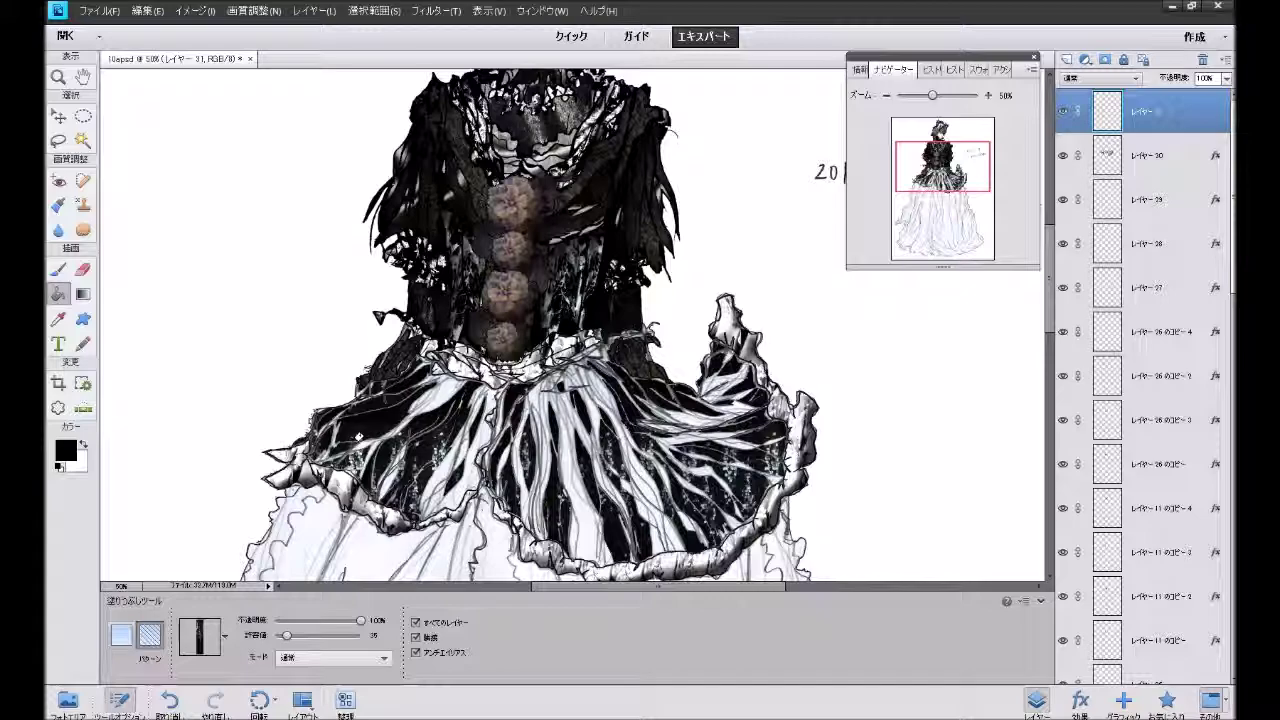
{"action": "left_click", "coordinate": [372, 440]}
{"action": "left_click", "coordinate": [425, 386]}
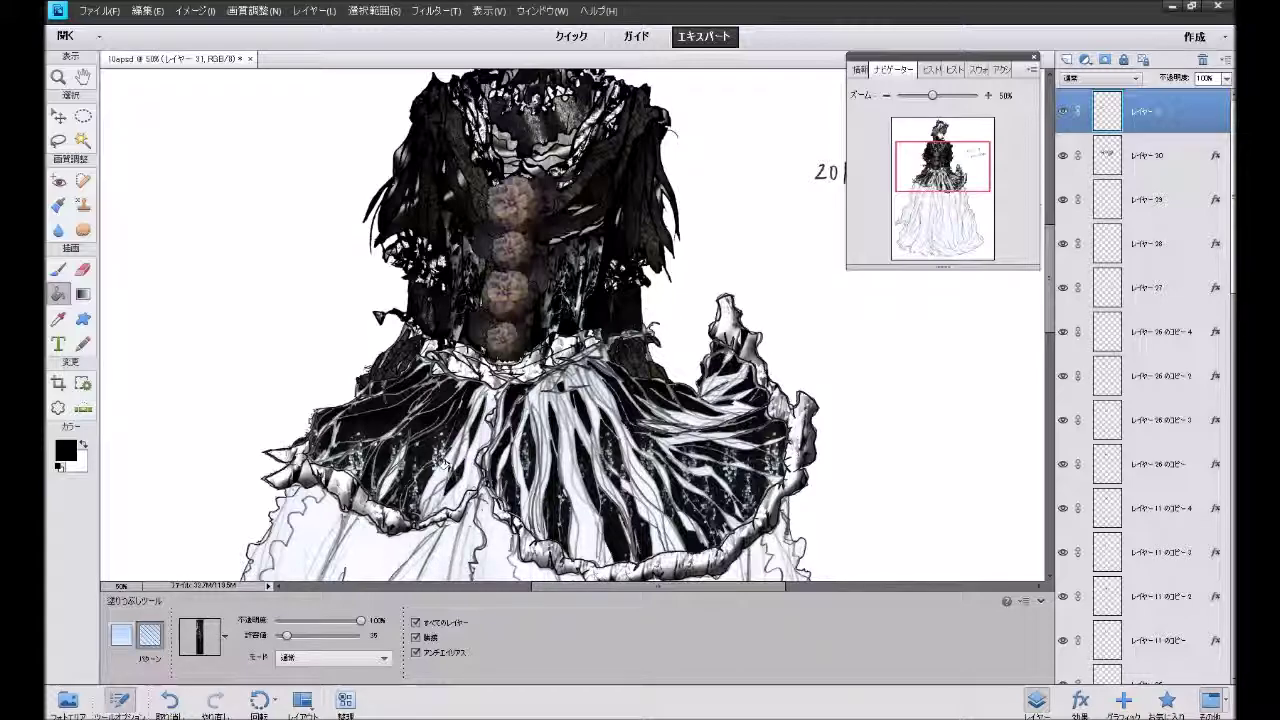
{"action": "left_click", "coordinate": [456, 448]}
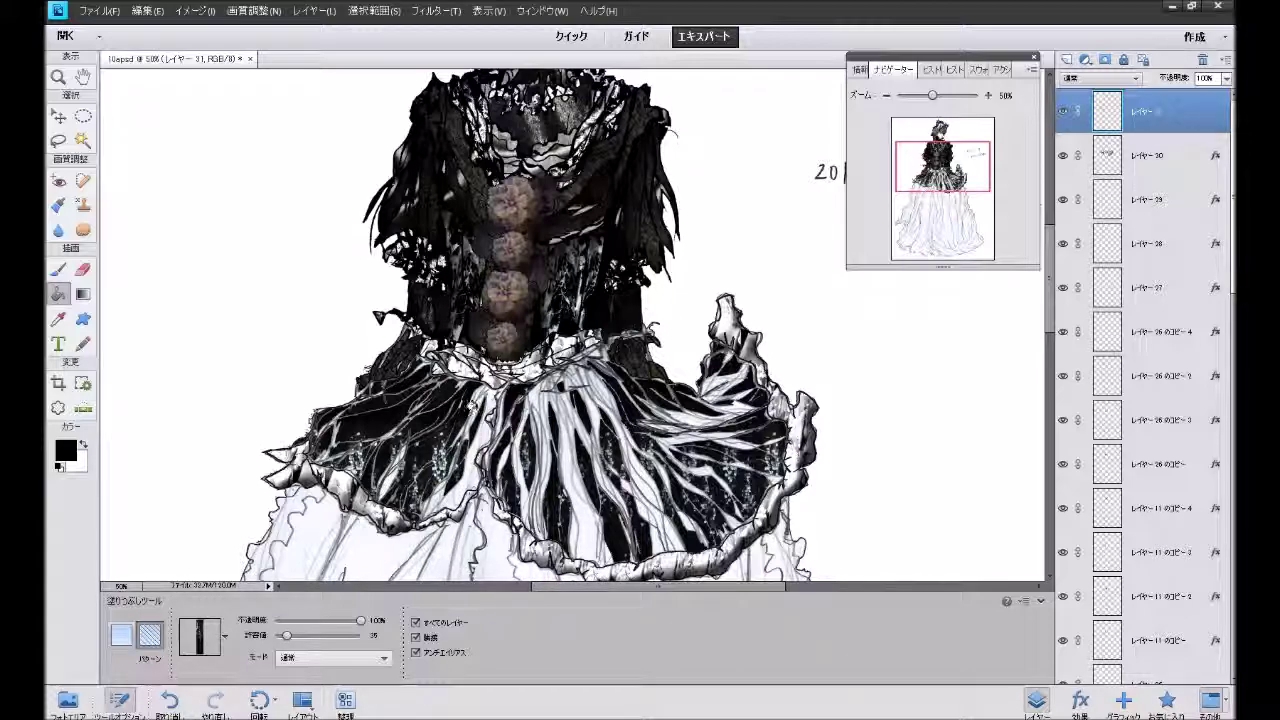
{"action": "left_click", "coordinate": [485, 388]}
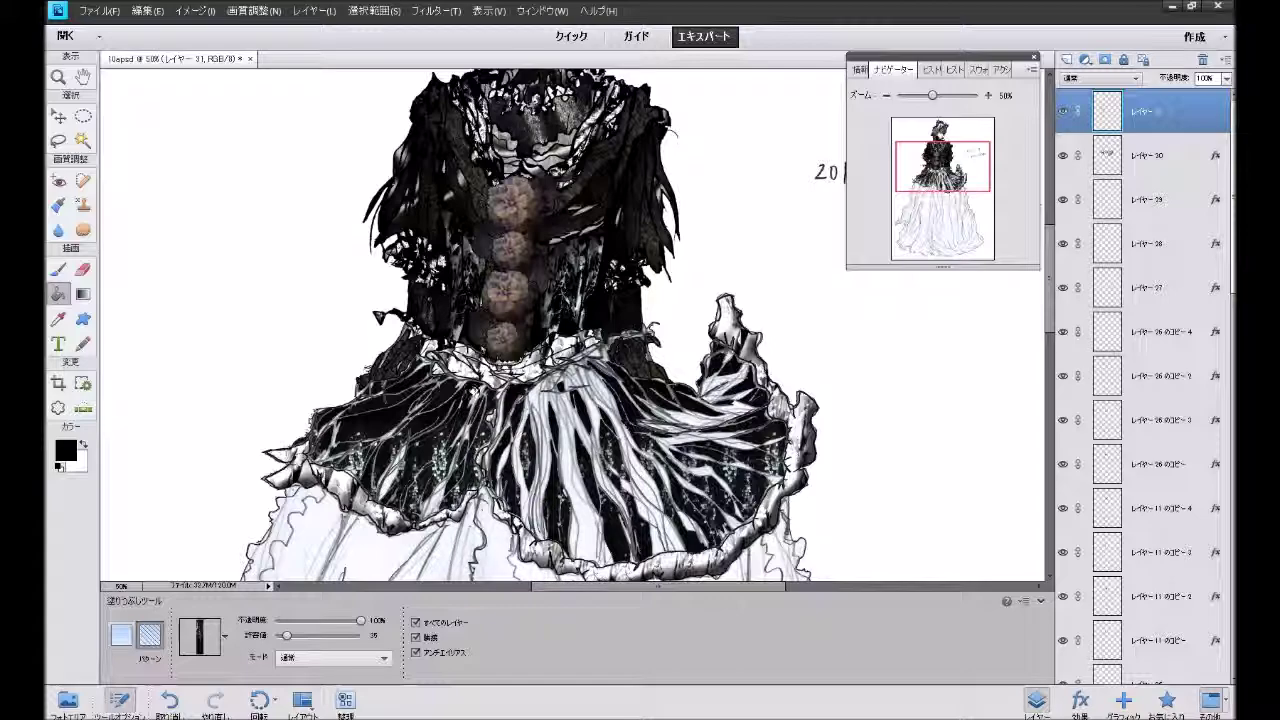
{"action": "left_click", "coordinate": [472, 390]}
{"action": "left_click", "coordinate": [462, 428]}
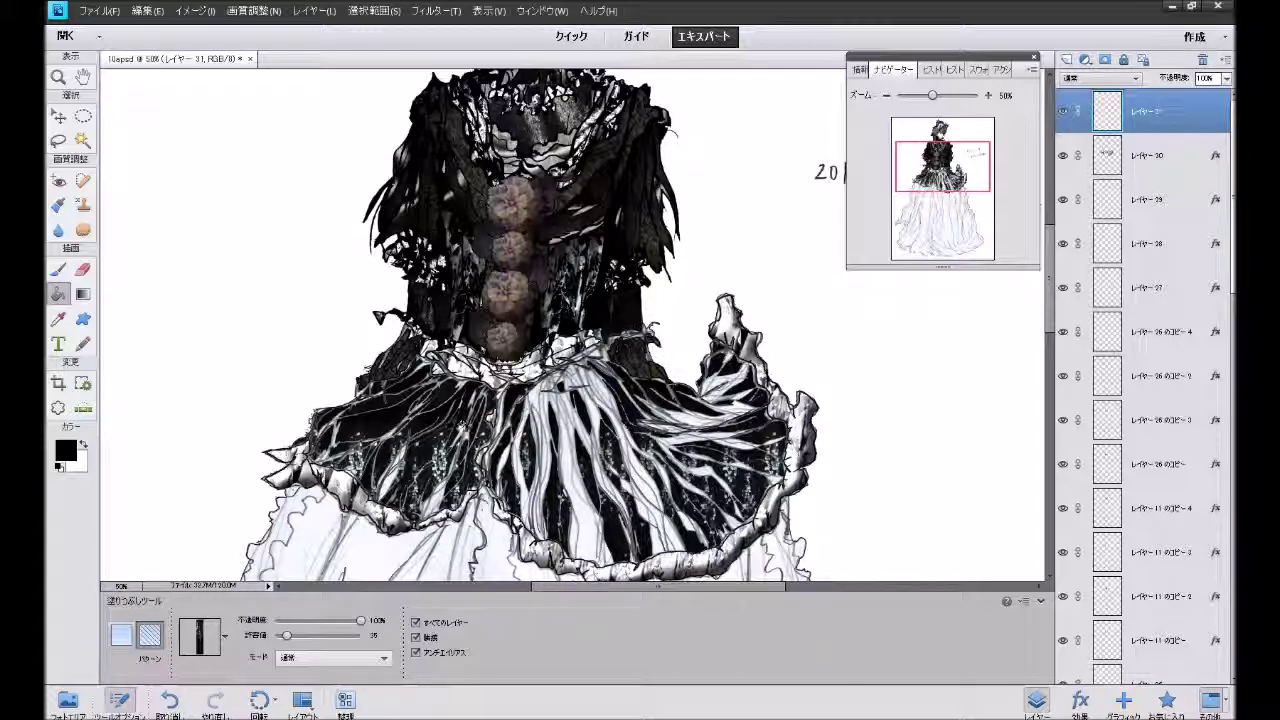
{"action": "left_click", "coordinate": [455, 440]}
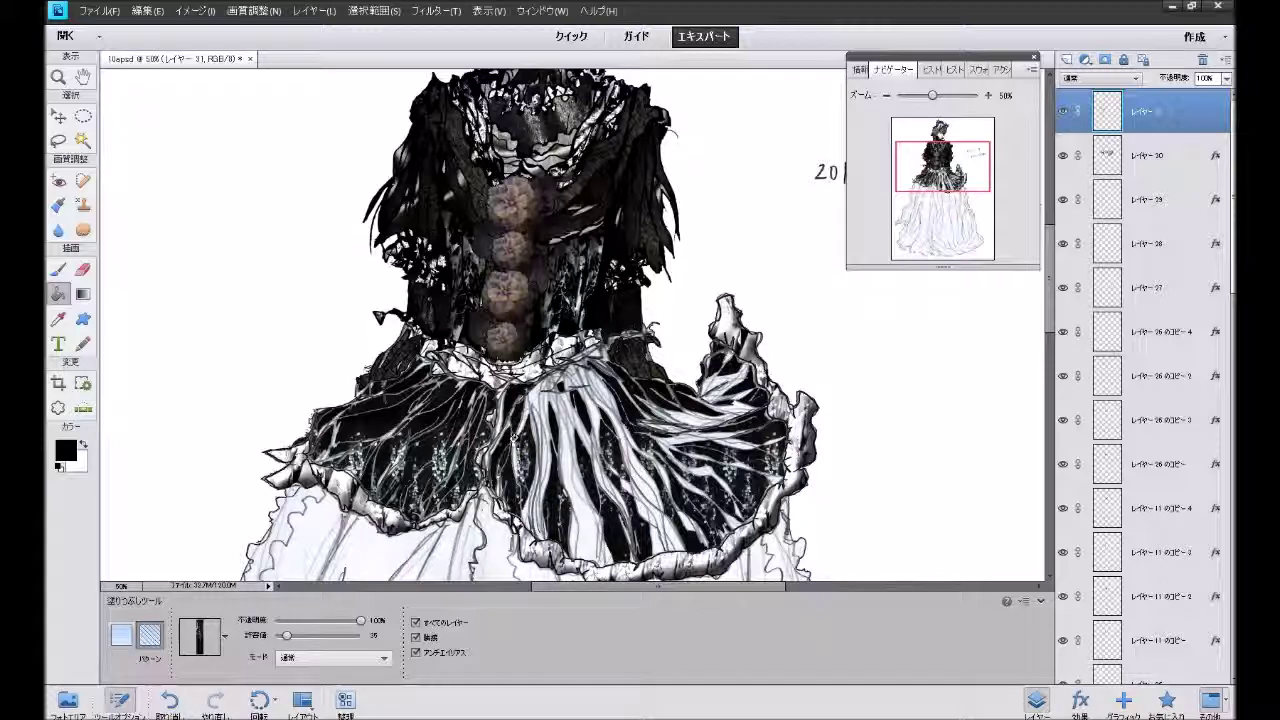
{"action": "left_click", "coordinate": [516, 458]}
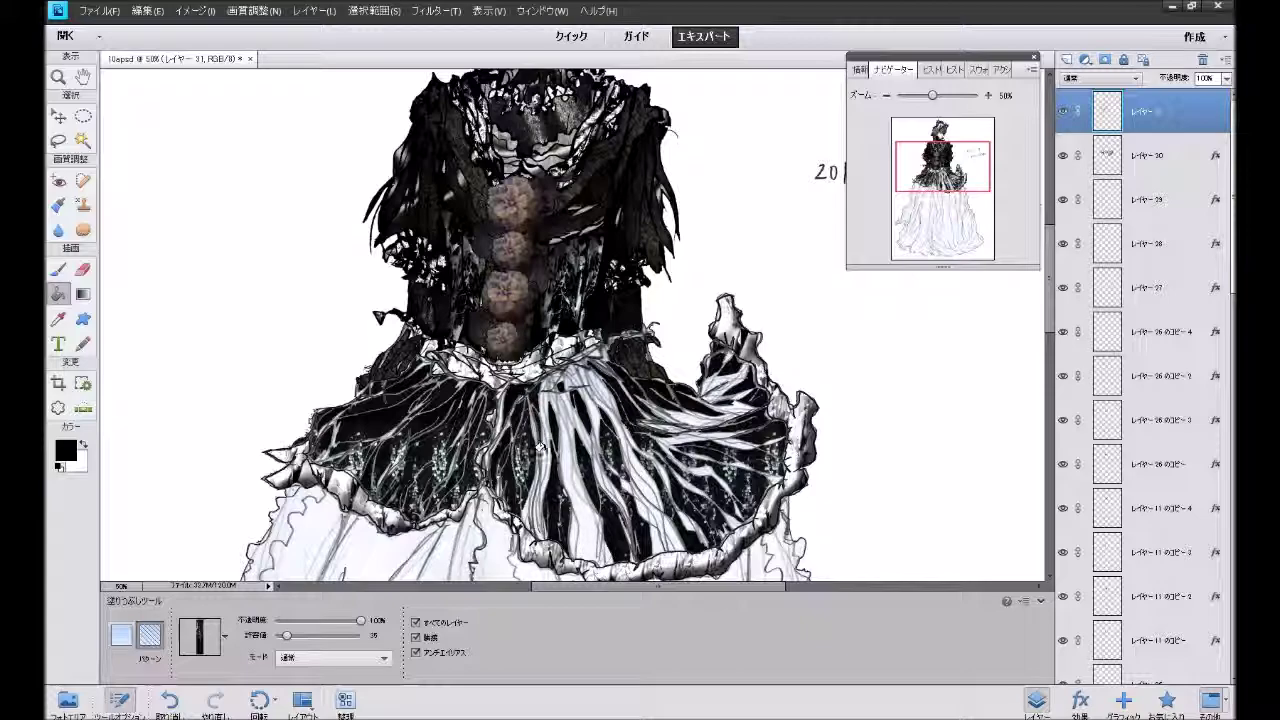
{"action": "left_click", "coordinate": [543, 465]}
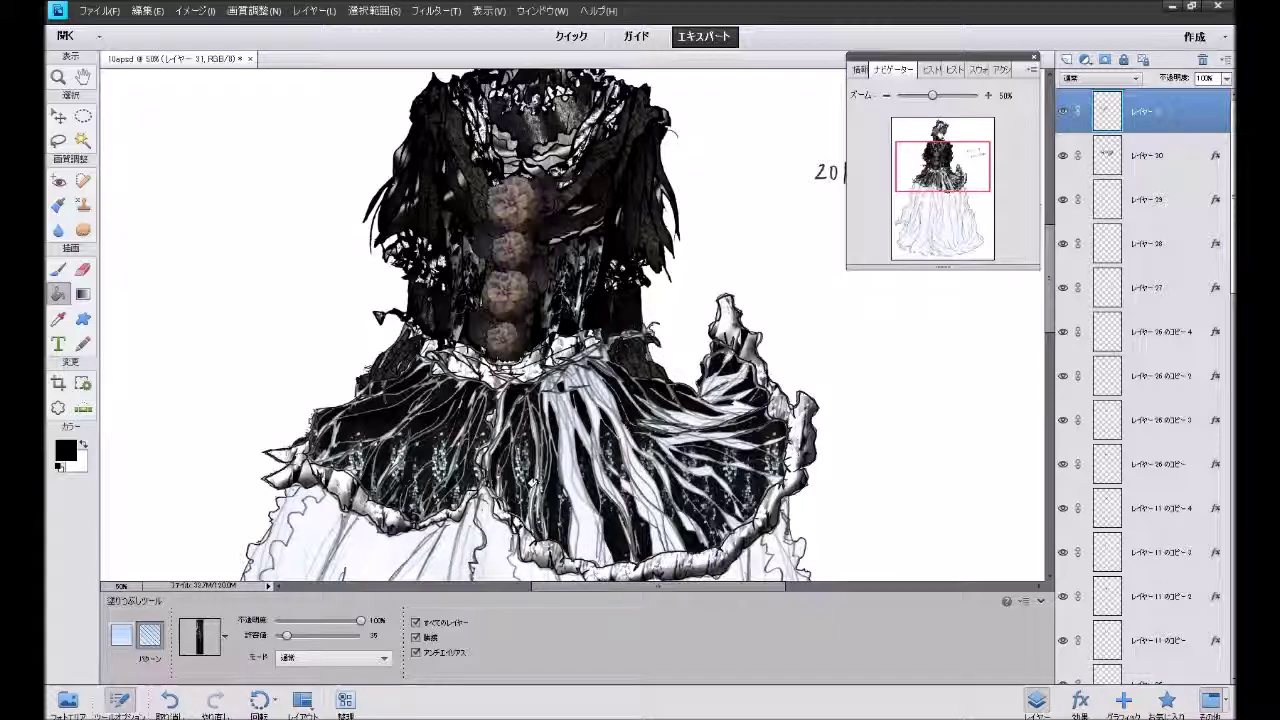
{"action": "left_click", "coordinate": [567, 477]}
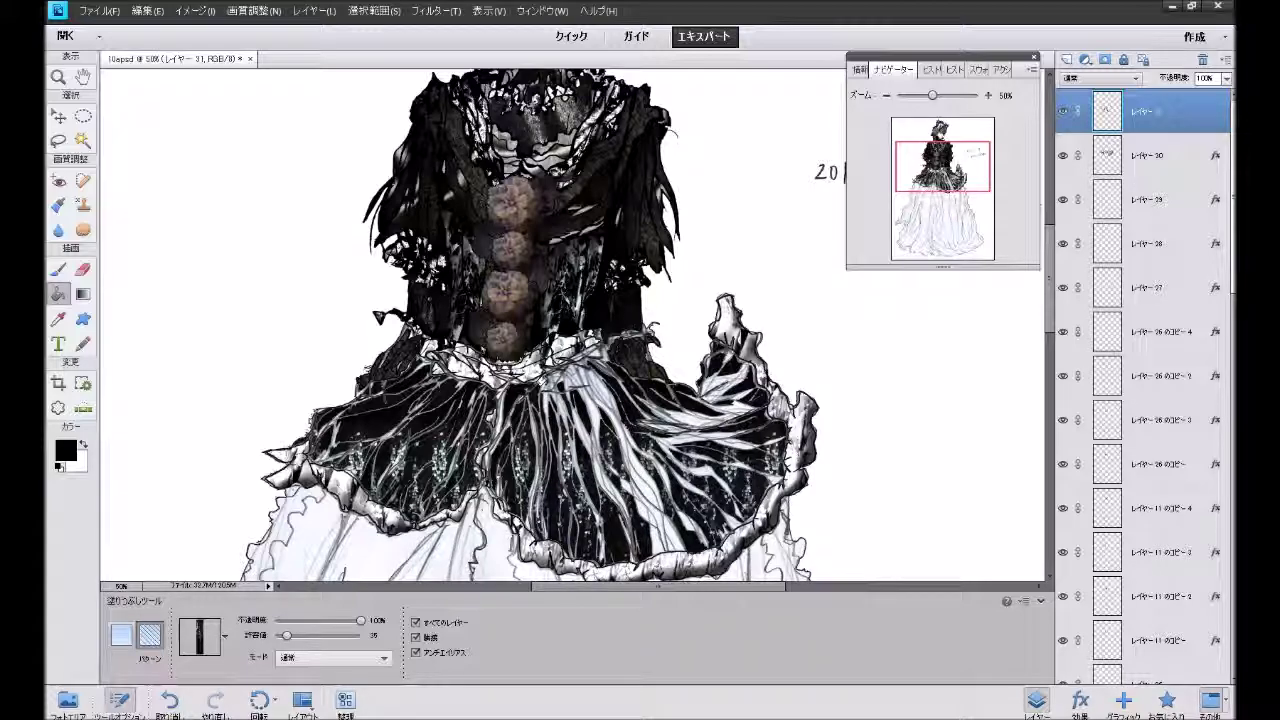
Pattern-fill further collar strands toward the right on Layer 31, undoing misplaced fills with Ctrl+Z and redoing one.
{"action": "key", "text": "ctrl+z"}
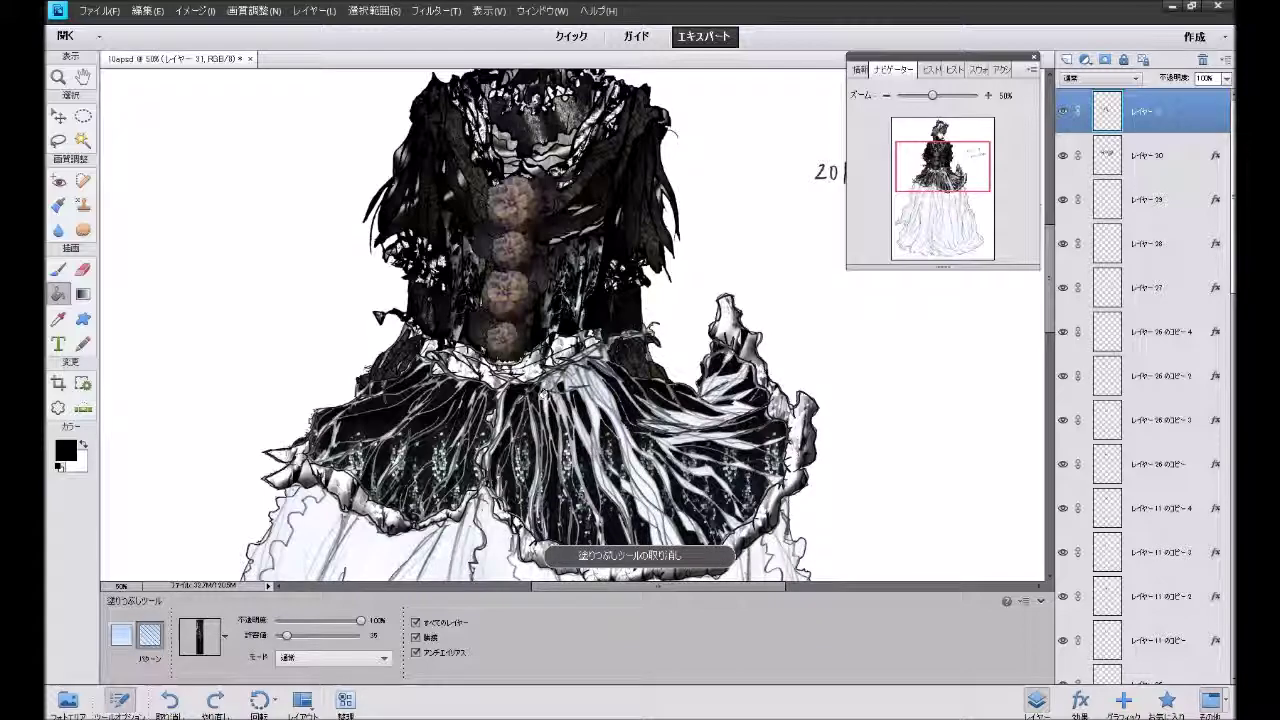
{"action": "left_click", "coordinate": [538, 393]}
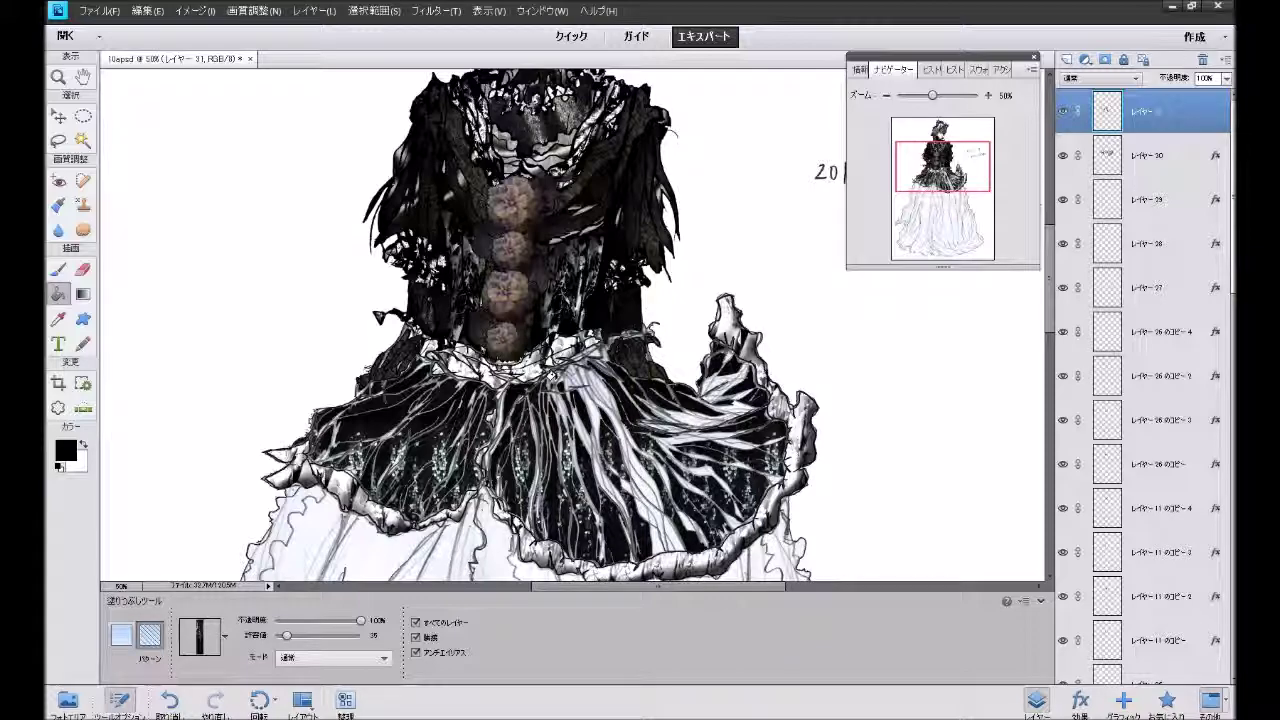
{"action": "left_click", "coordinate": [537, 377]}
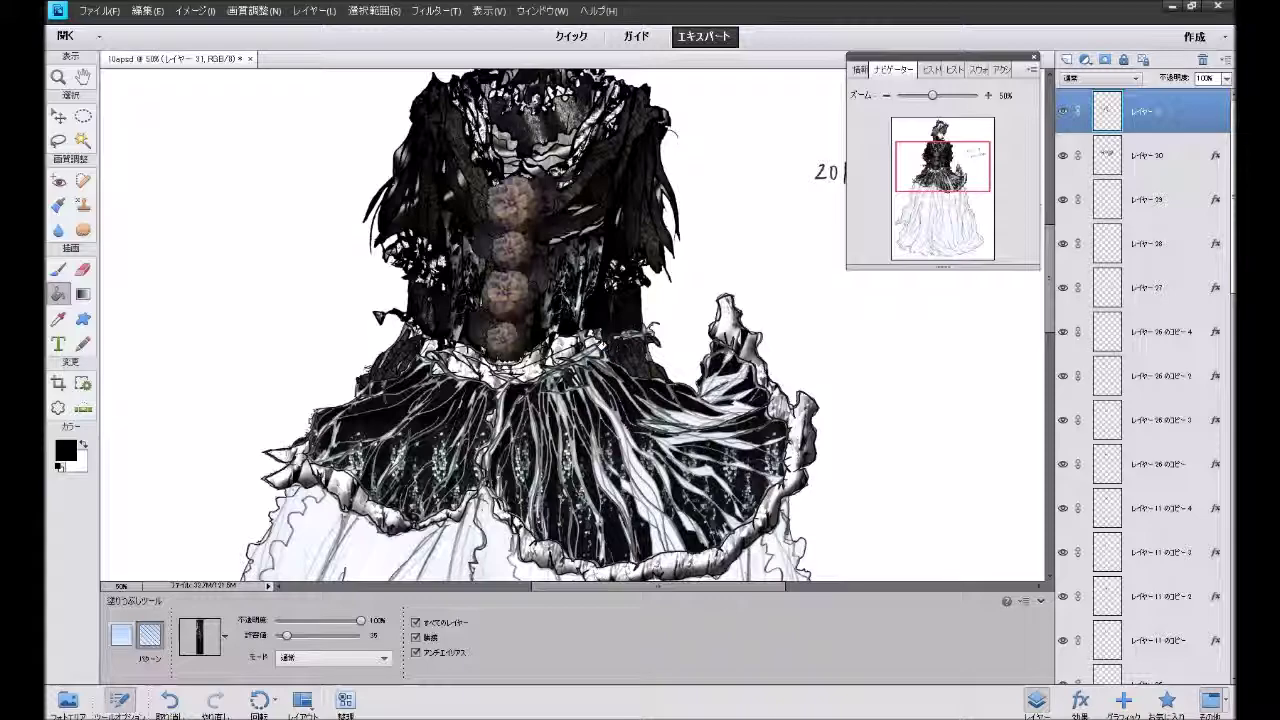
{"action": "key", "text": "ctrl+z"}
{"action": "left_click", "coordinate": [603, 483]}
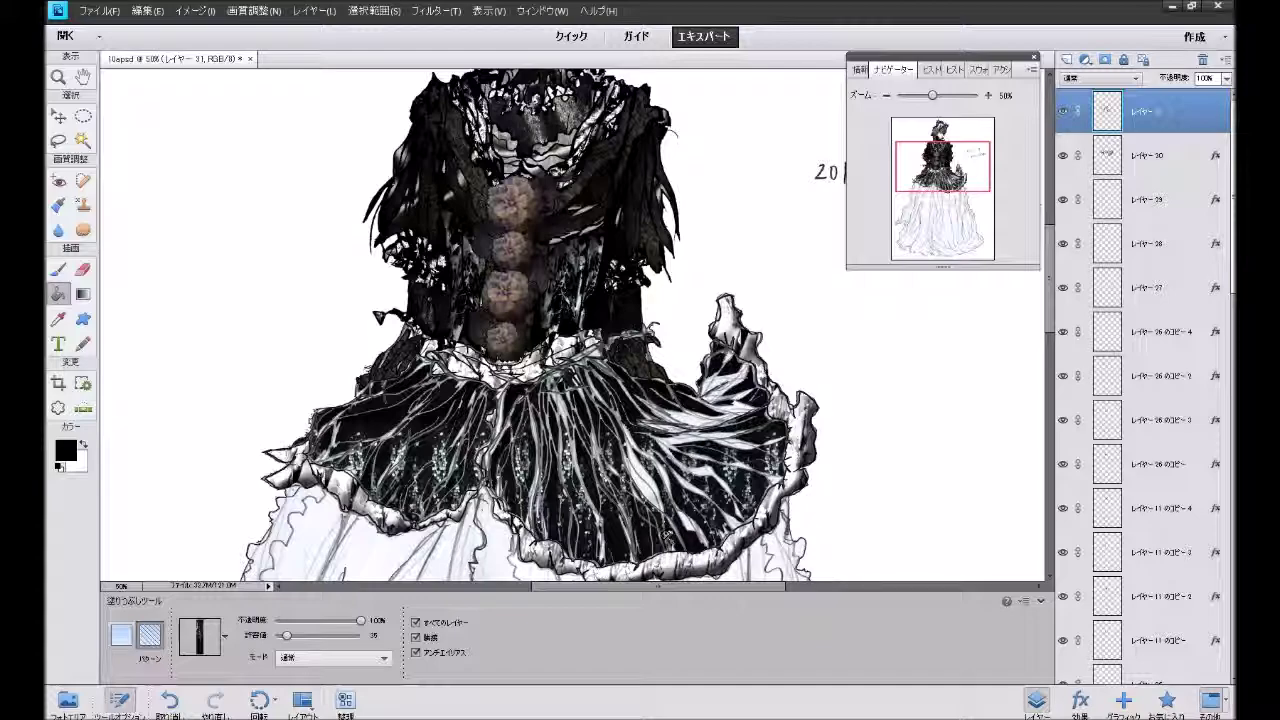
{"action": "left_click", "coordinate": [627, 434]}
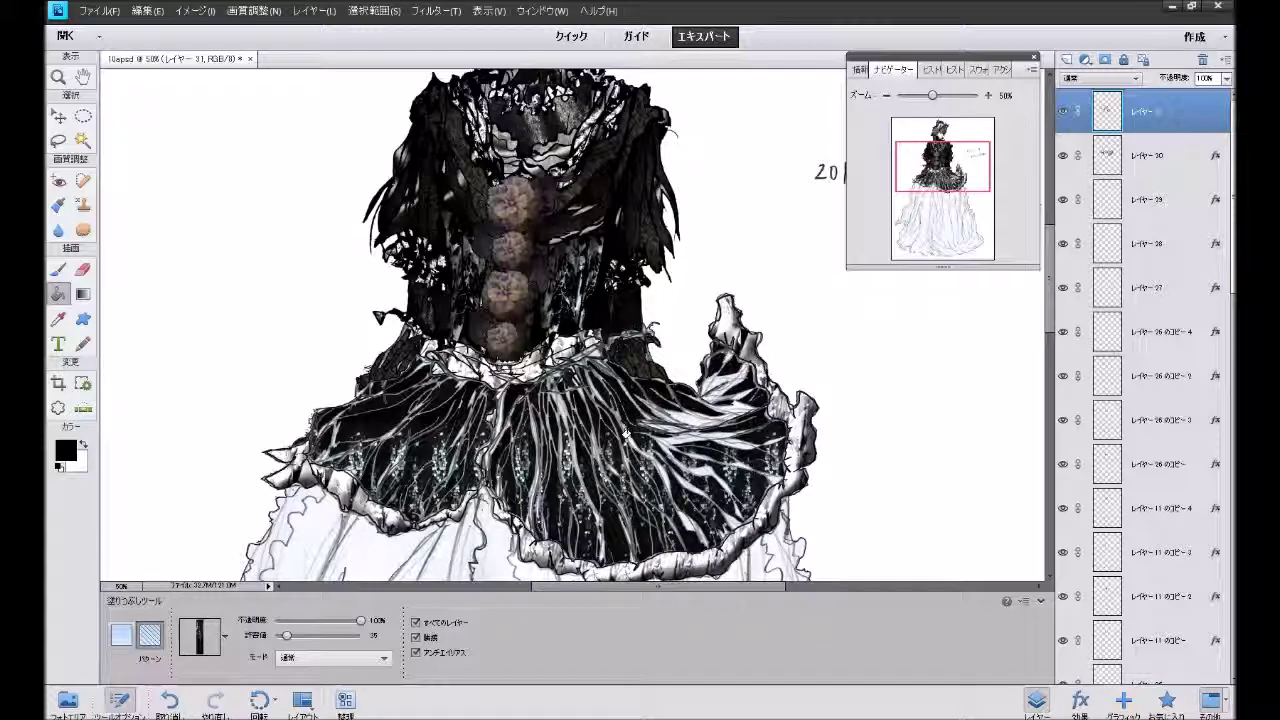
{"action": "key", "text": "ctrl+z"}
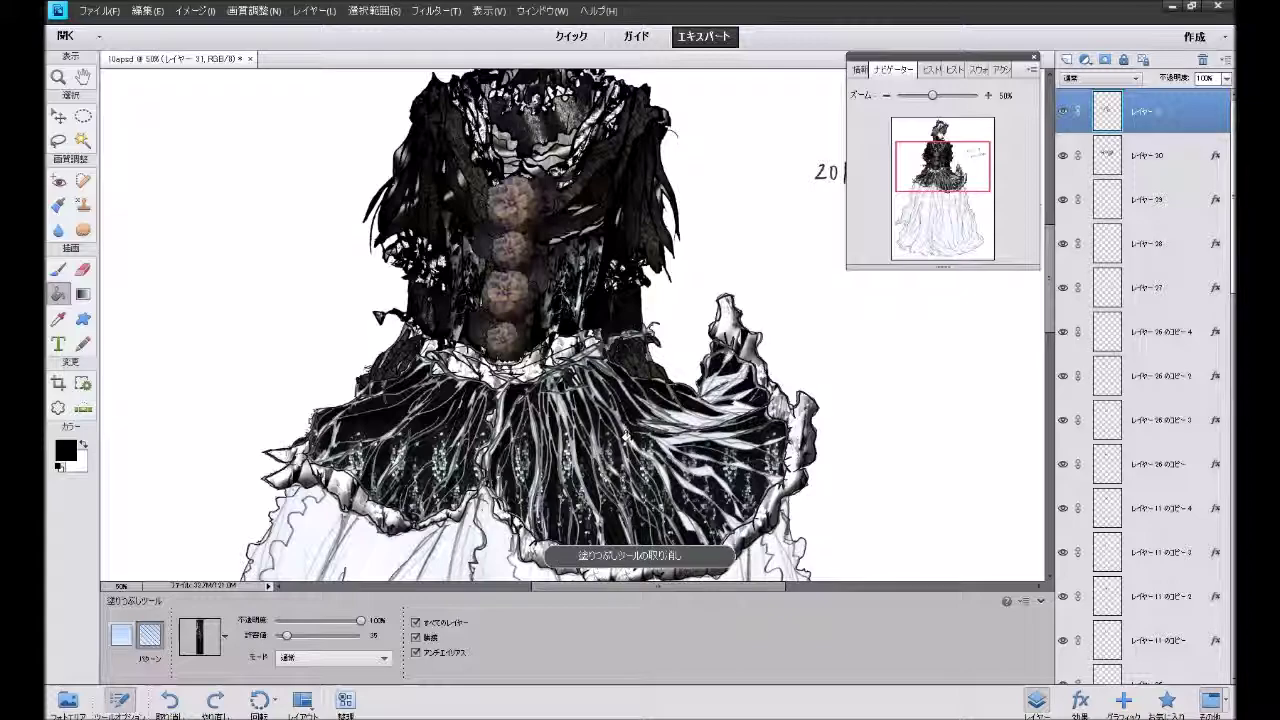
{"action": "key", "text": "ctrl+y"}
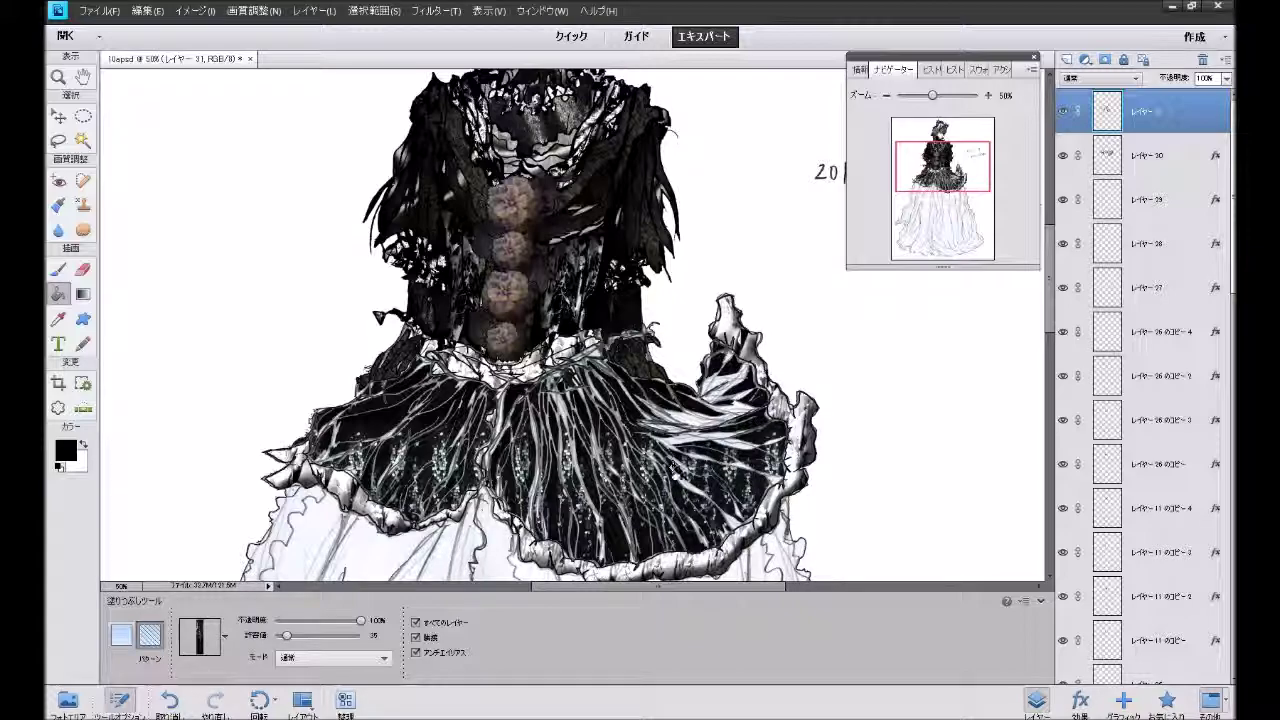
{"action": "left_click", "coordinate": [728, 504]}
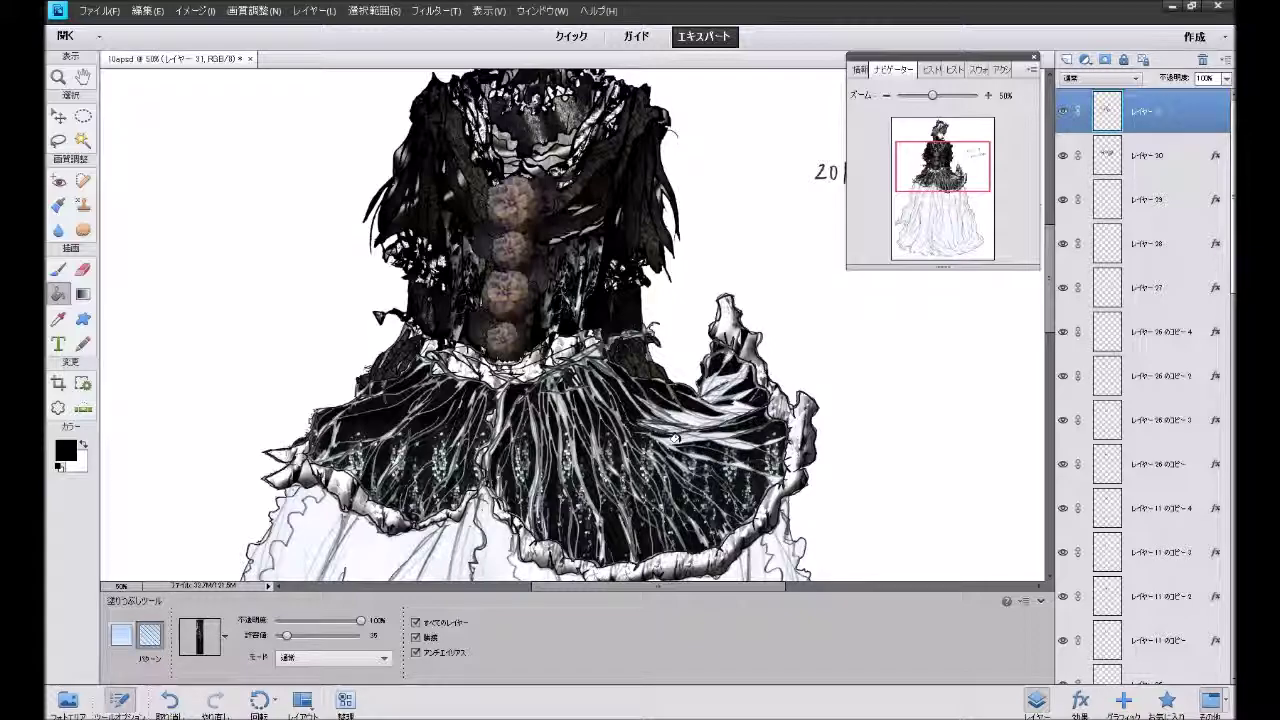
{"action": "left_click", "coordinate": [728, 436]}
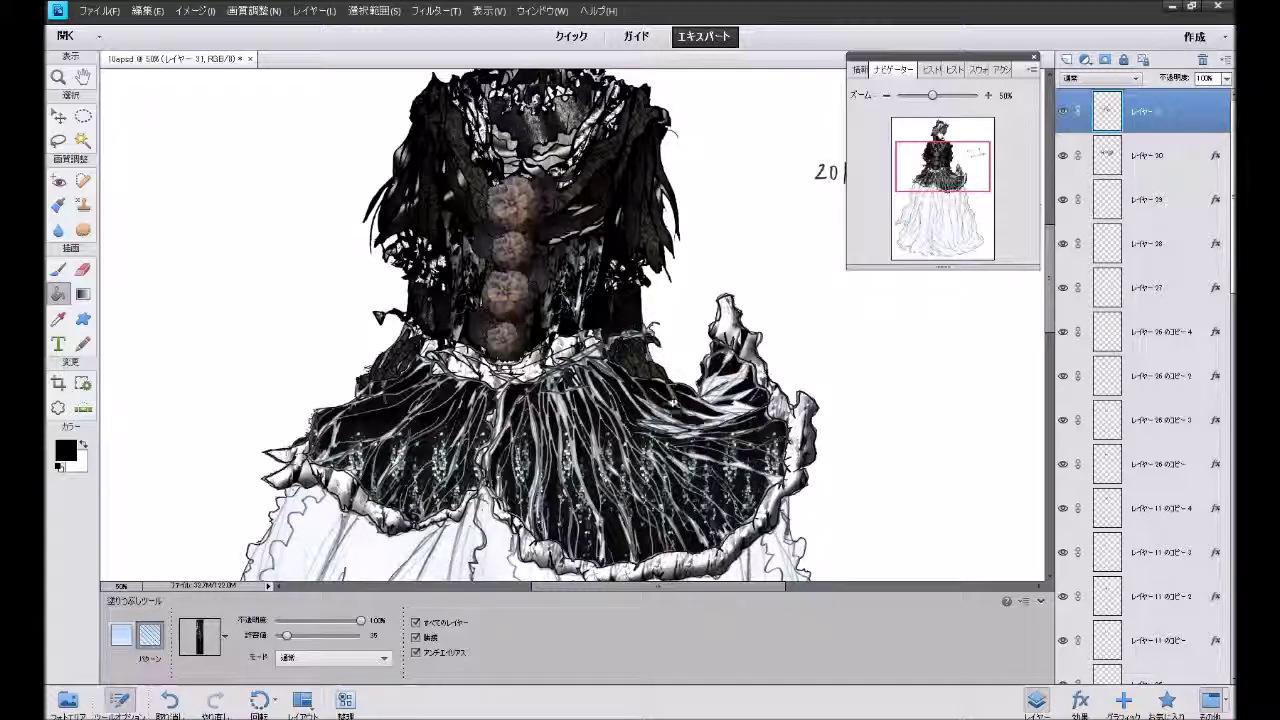
{"action": "left_click", "coordinate": [658, 413]}
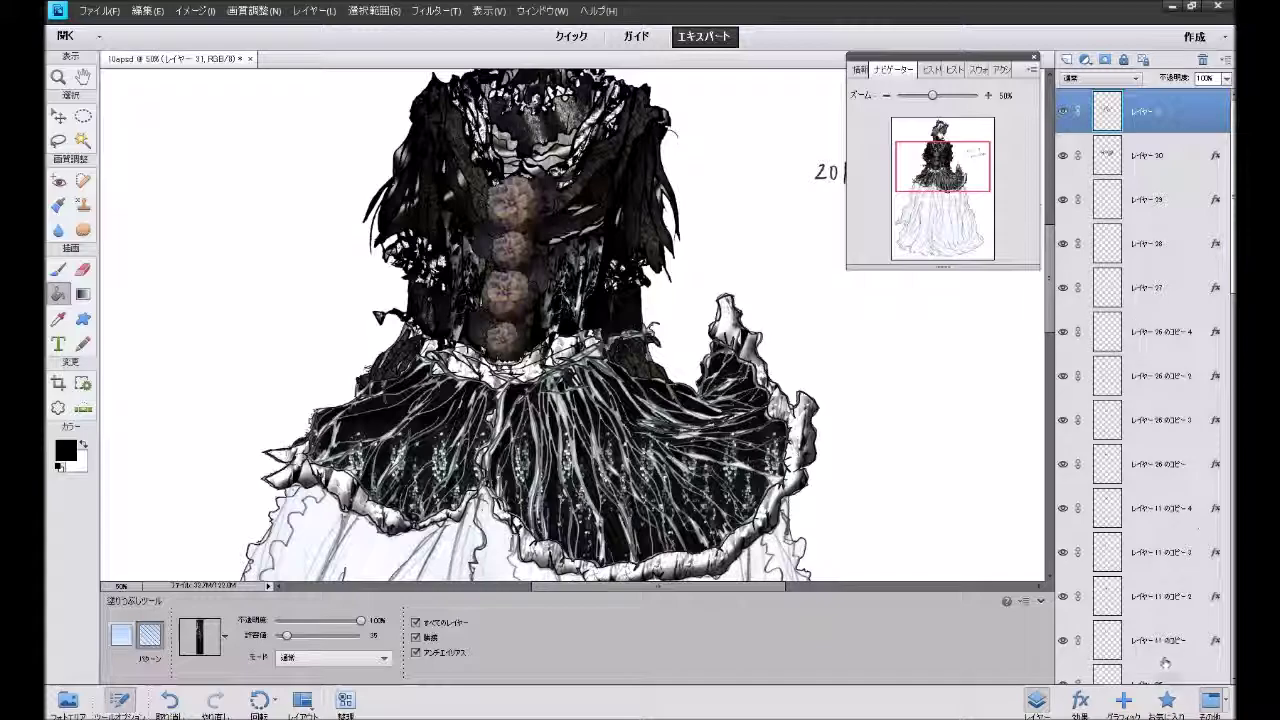
Apply the Simple (Inner) favourite style to Layer 31, undo it, and open the Layer menu.
{"action": "left_click", "coordinate": [1167, 700]}
{"action": "left_click", "coordinate": [1090, 180]}
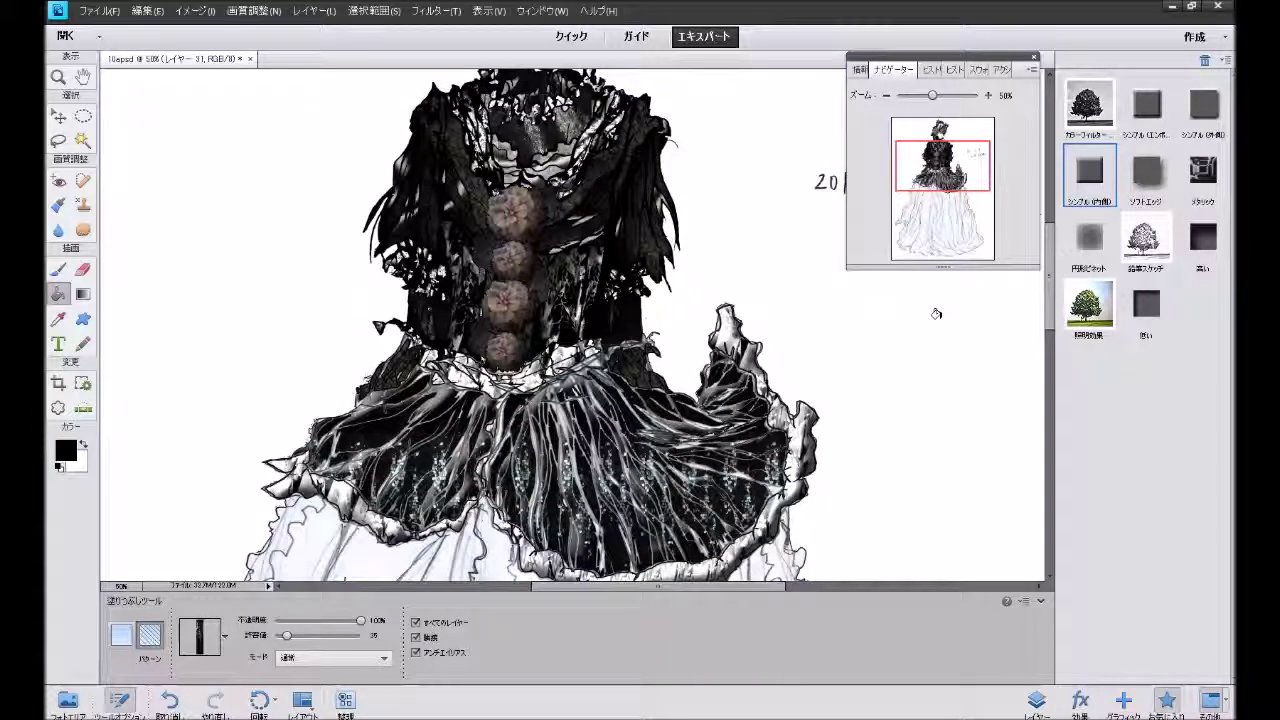
{"action": "left_click", "coordinate": [1041, 695]}
{"action": "left_click", "coordinate": [170, 700]}
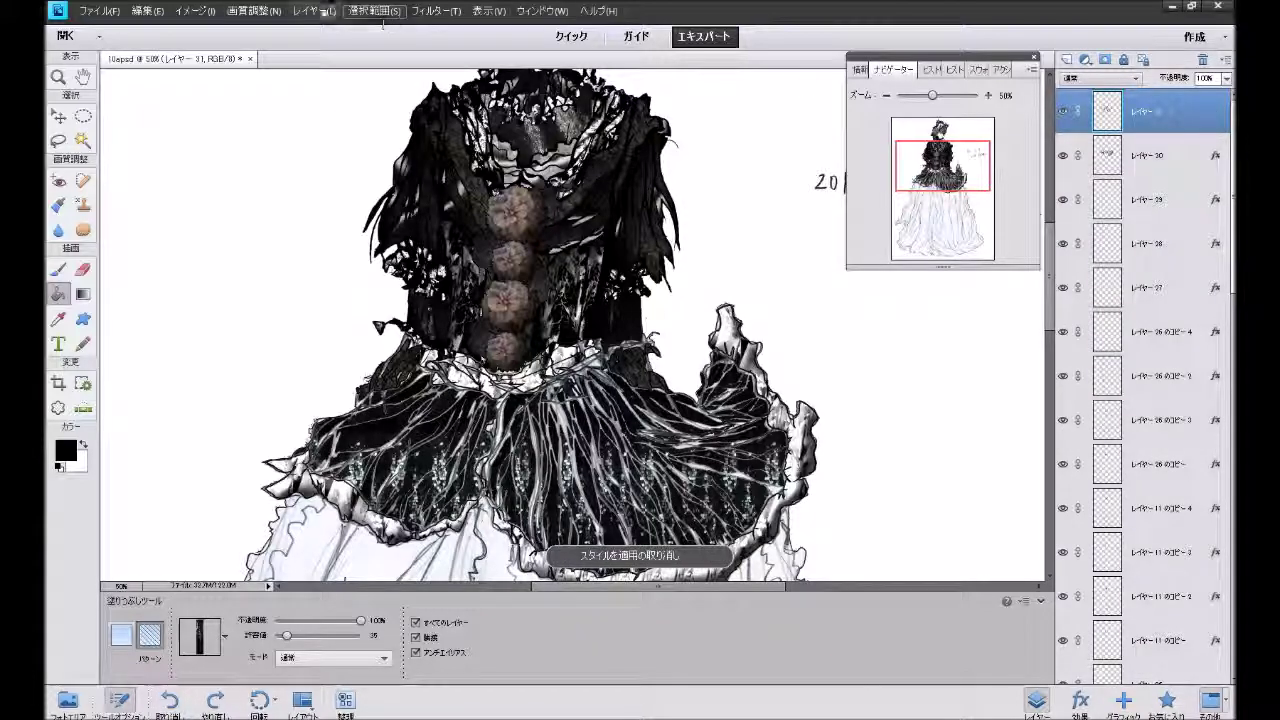
{"action": "left_click", "coordinate": [313, 10]}
{"action": "mouse_move", "coordinate": [365, 87]}
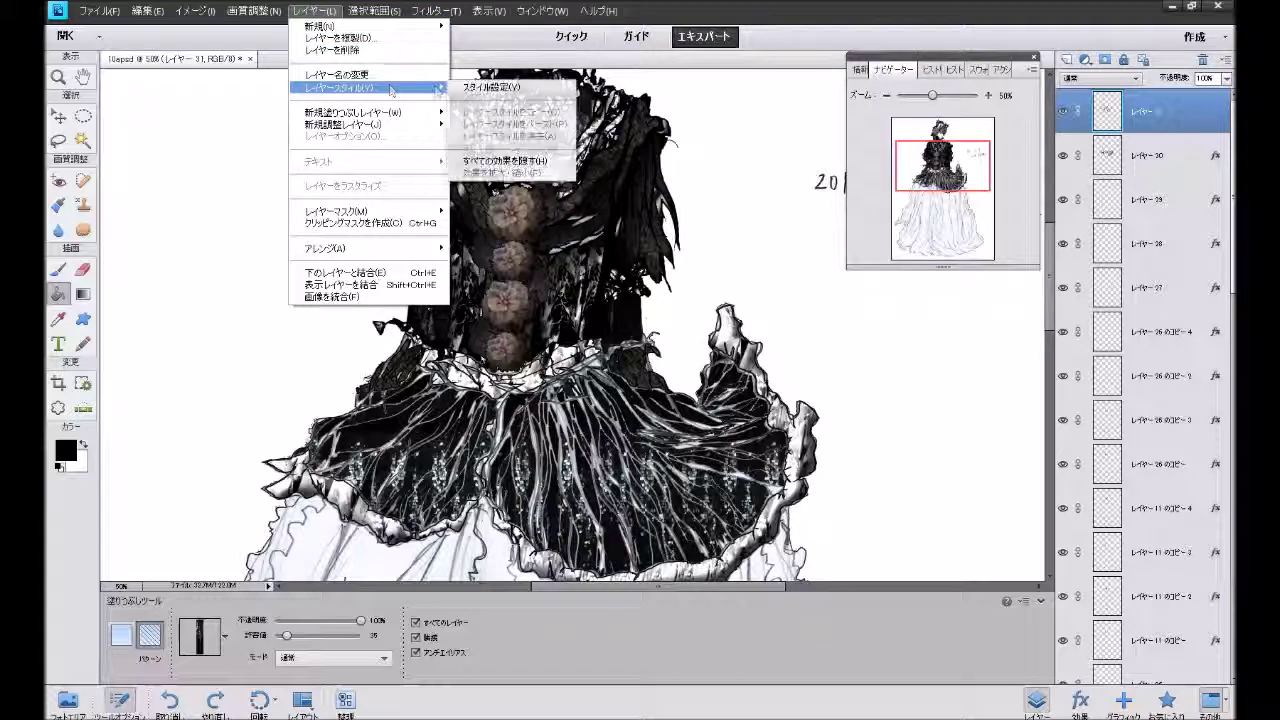
Add a 3 px black Stroke layer style to Layer 31.
{"action": "left_click", "coordinate": [462, 88]}
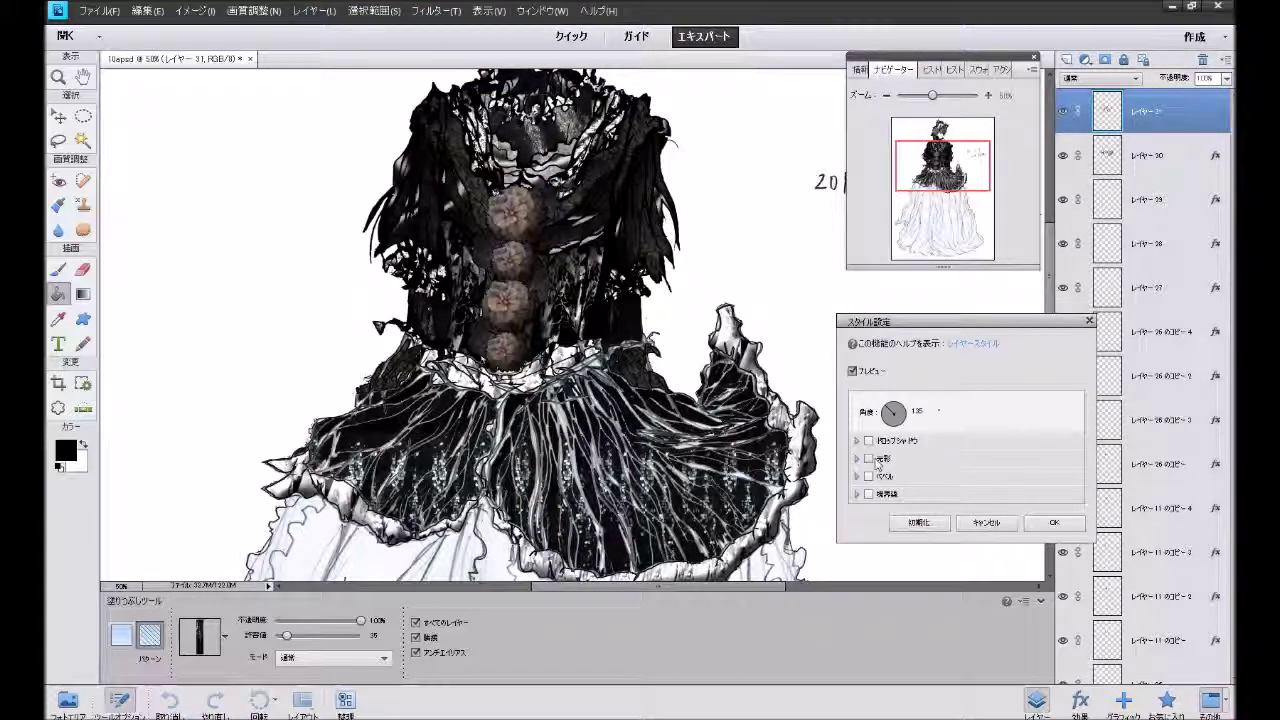
{"action": "left_click", "coordinate": [869, 494]}
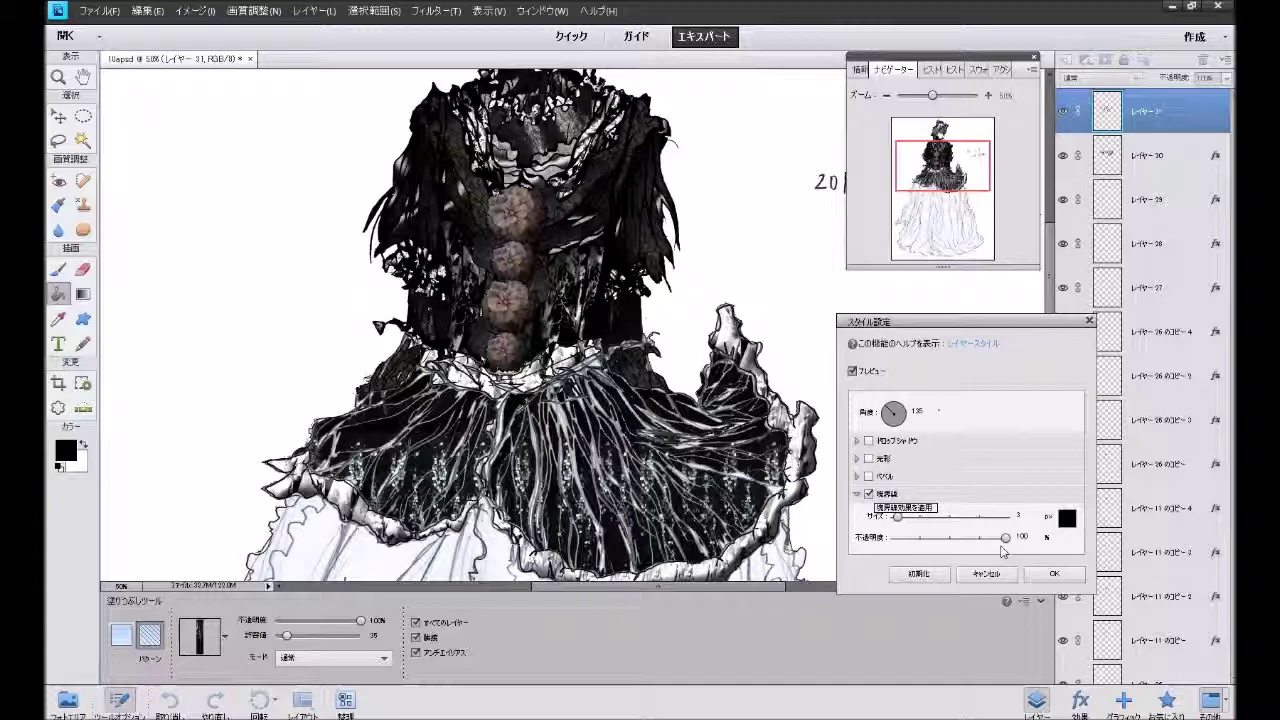
{"action": "left_click", "coordinate": [1040, 573]}
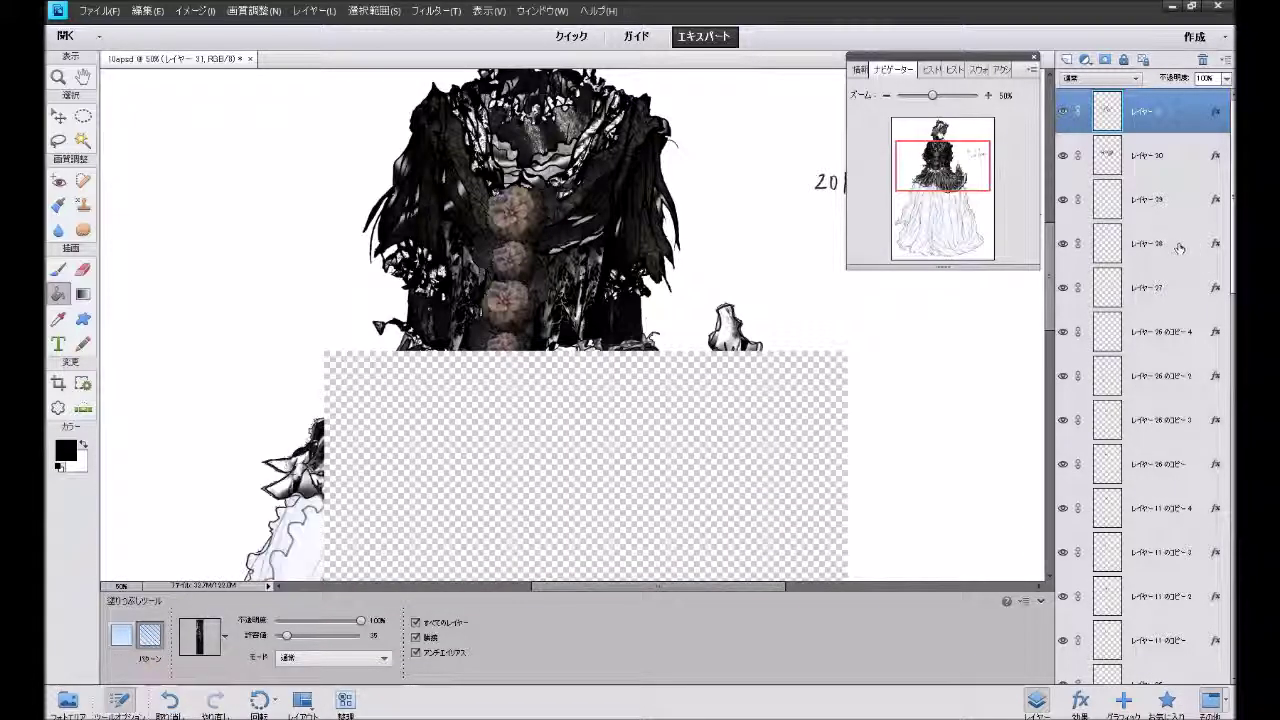
Give Layers 30 and 29 the same 3 px black stroke, then reselect Layer 31.
{"action": "double_click", "coordinate": [1215, 156]}
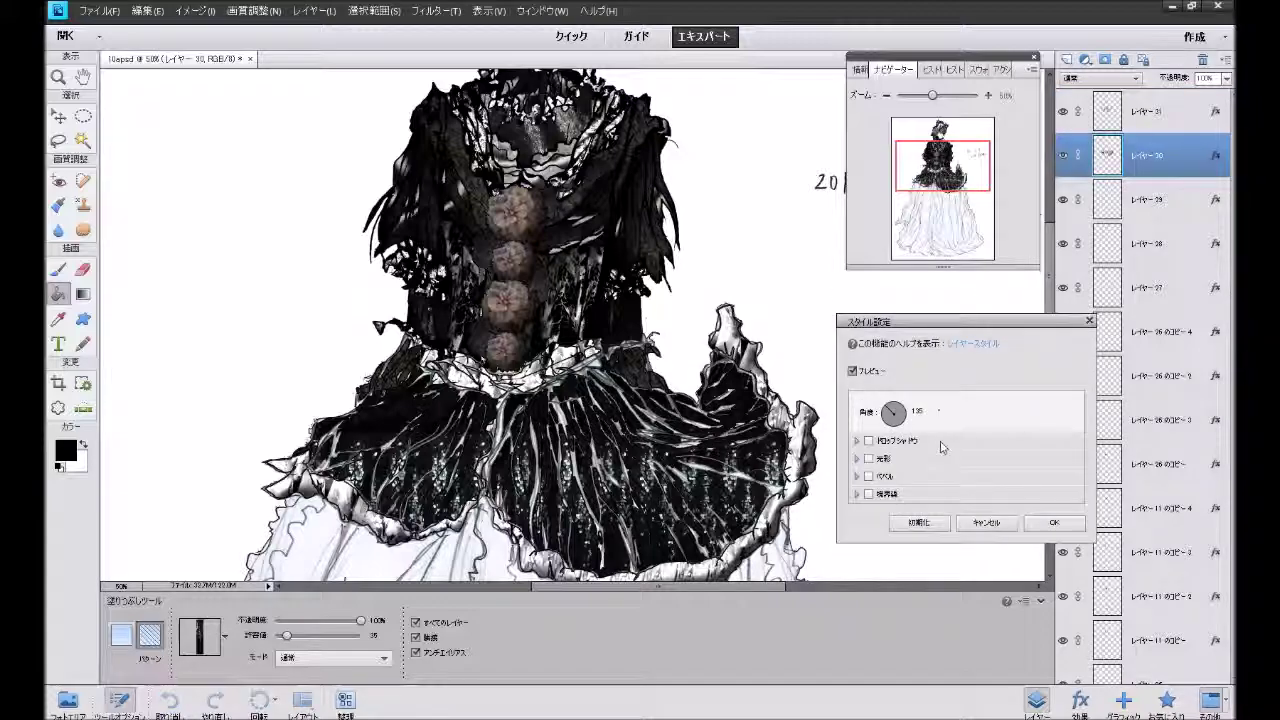
{"action": "left_click", "coordinate": [888, 495]}
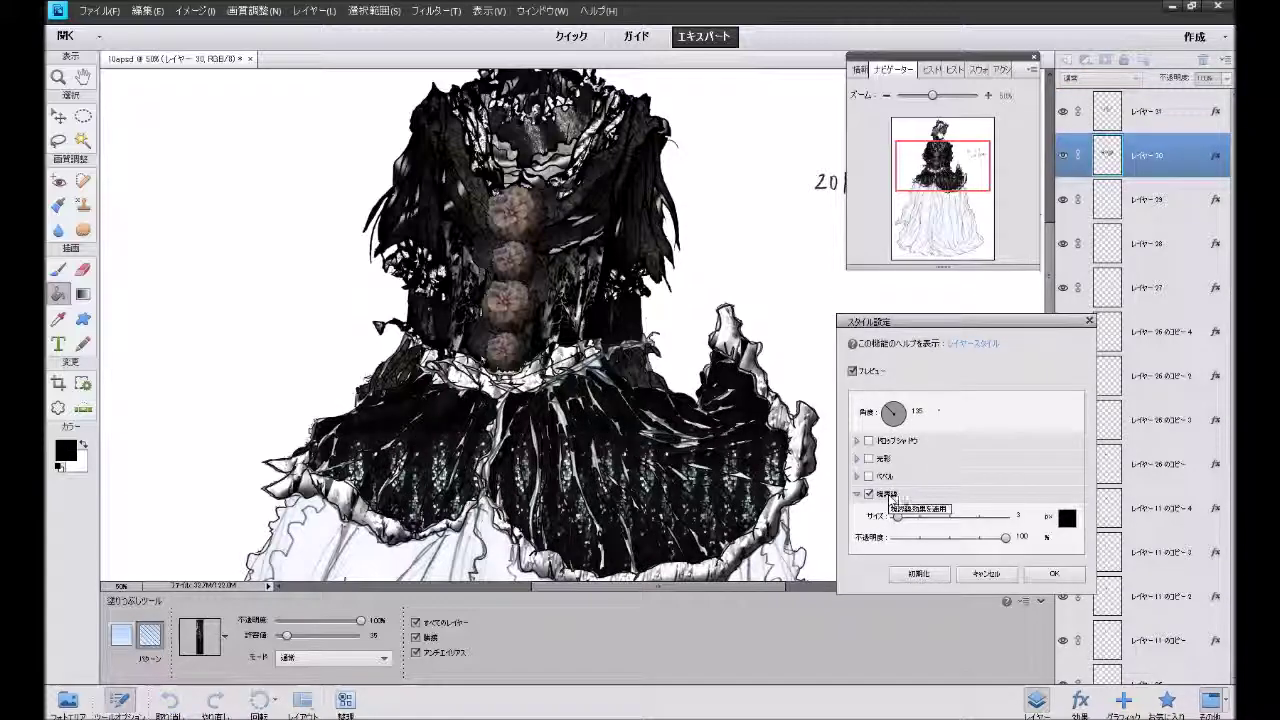
{"action": "left_click", "coordinate": [1052, 574]}
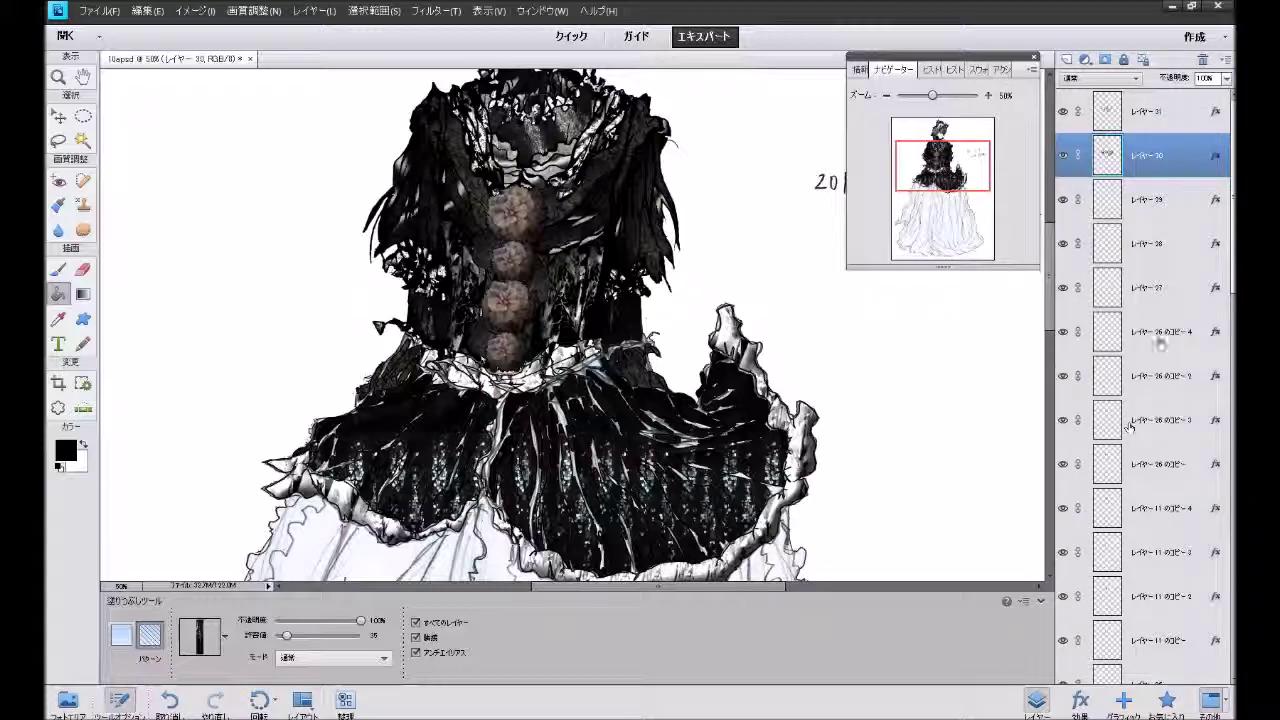
{"action": "left_click", "coordinate": [1209, 186]}
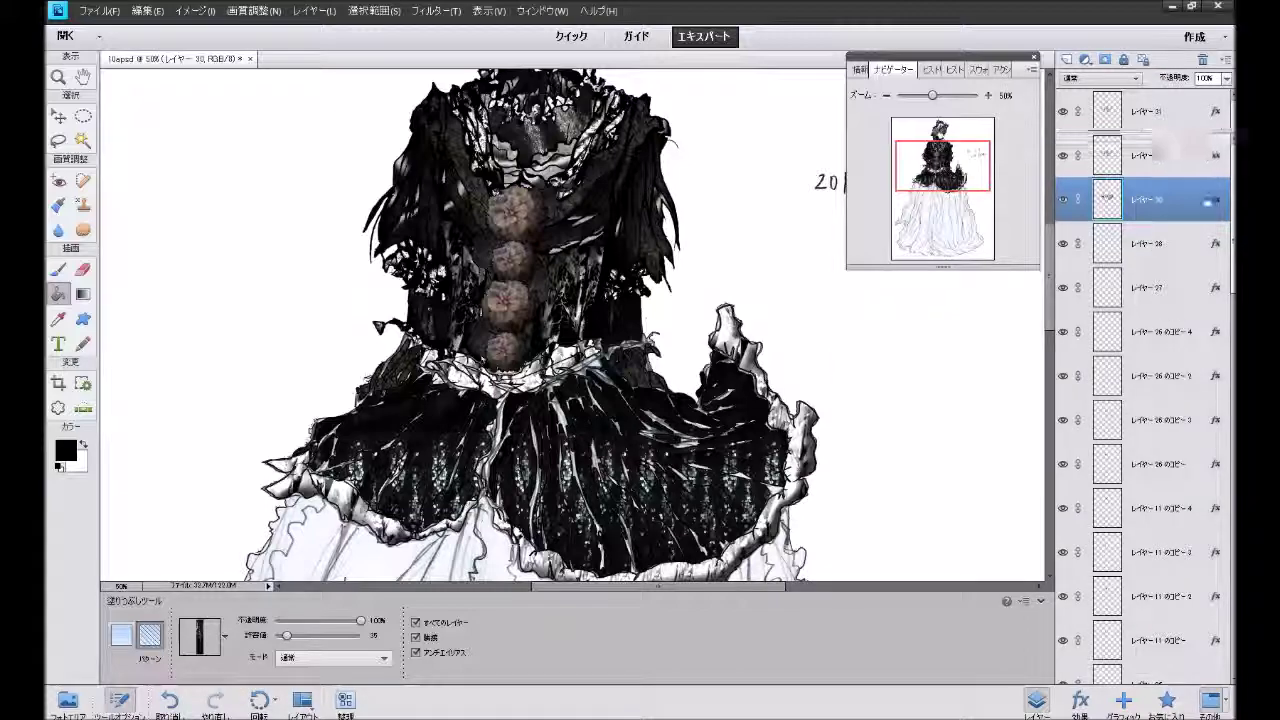
{"action": "double_click", "coordinate": [1213, 200]}
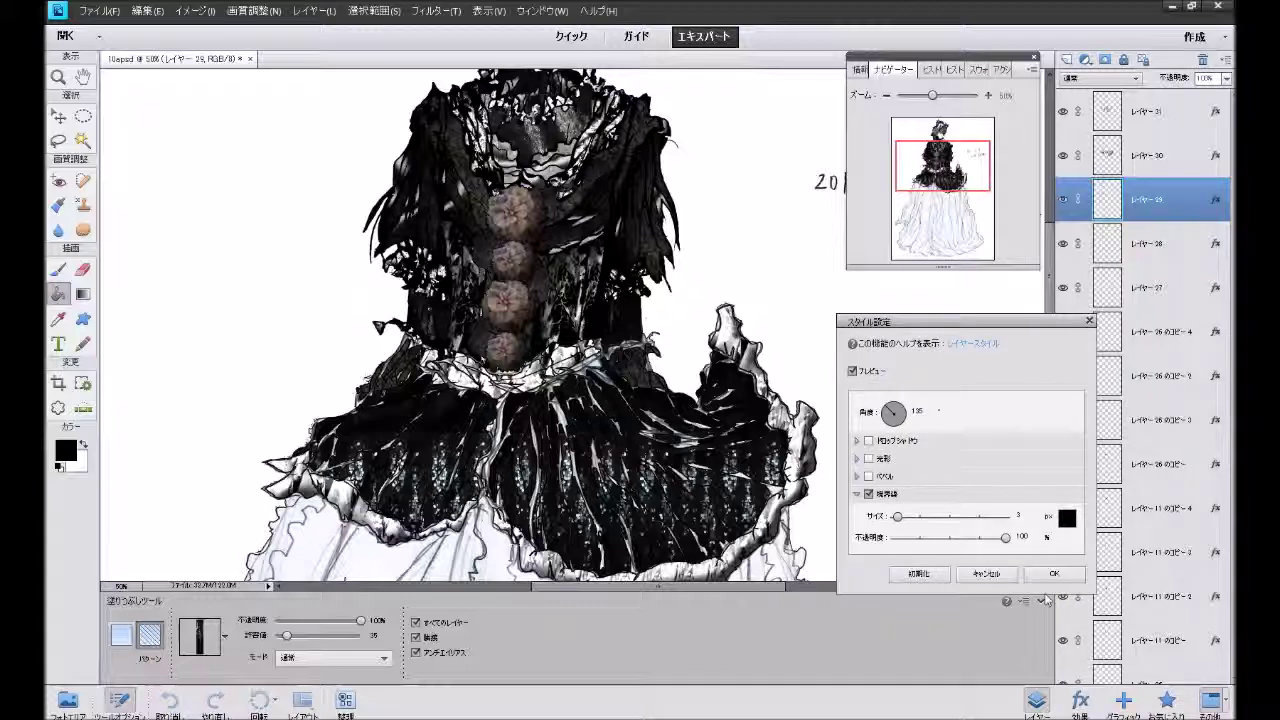
{"action": "left_click", "coordinate": [1054, 573]}
{"action": "left_click", "coordinate": [1185, 111]}
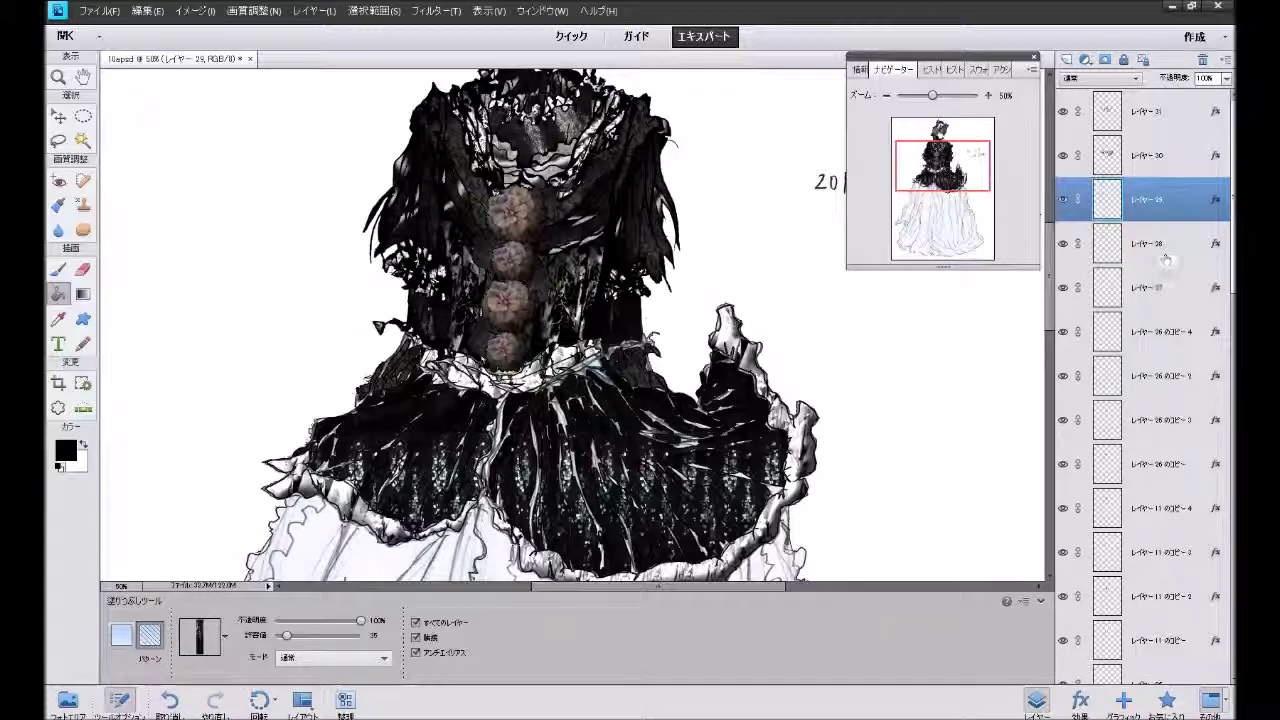
Apply the Simple (Inner) favourite style to Layer 31.
{"action": "left_click", "coordinate": [1185, 705]}
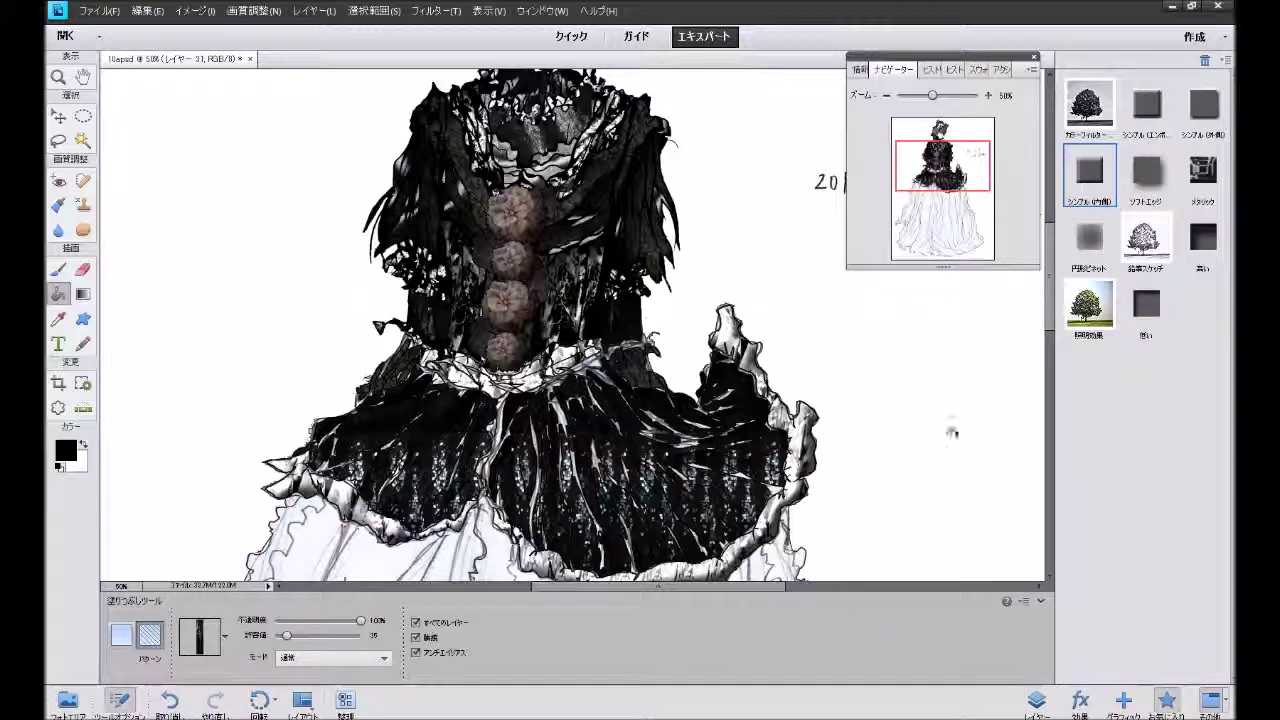
{"action": "left_click", "coordinate": [1090, 183]}
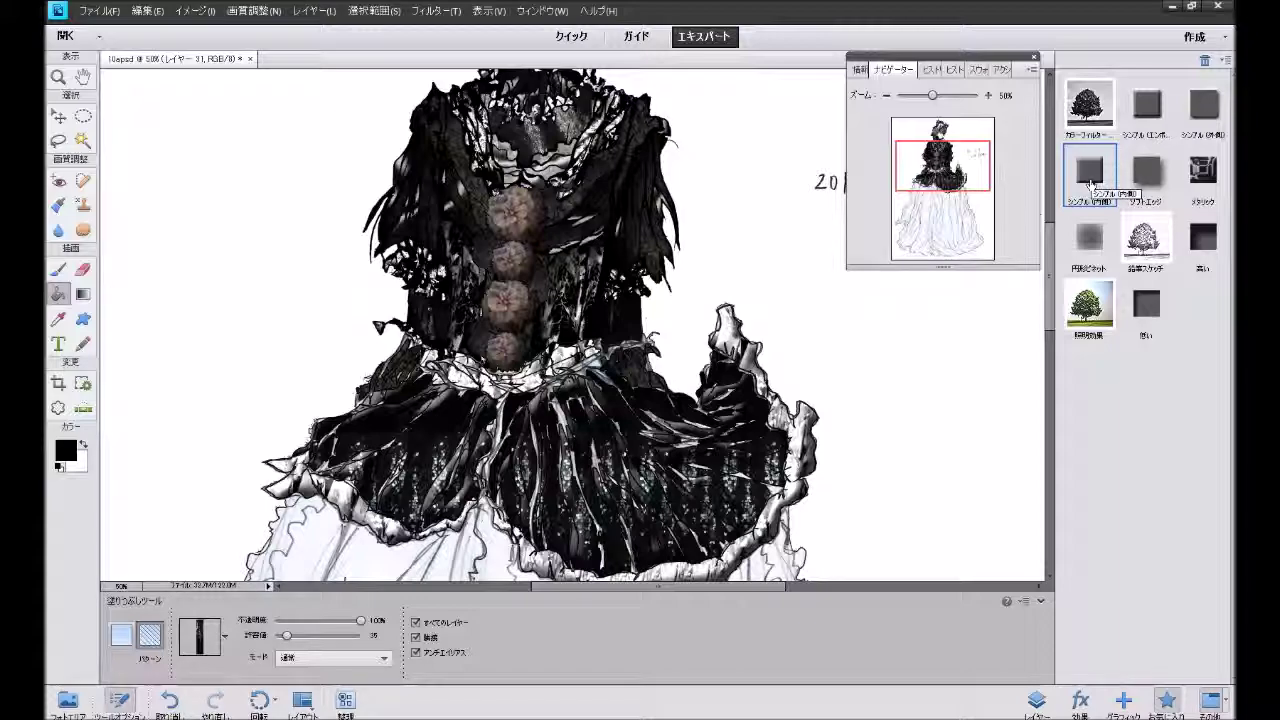
{"action": "left_click", "coordinate": [1036, 700]}
Try a bevel style and the lighting effect on skirt Layer 30, undoing both.
{"action": "left_click", "coordinate": [1165, 153]}
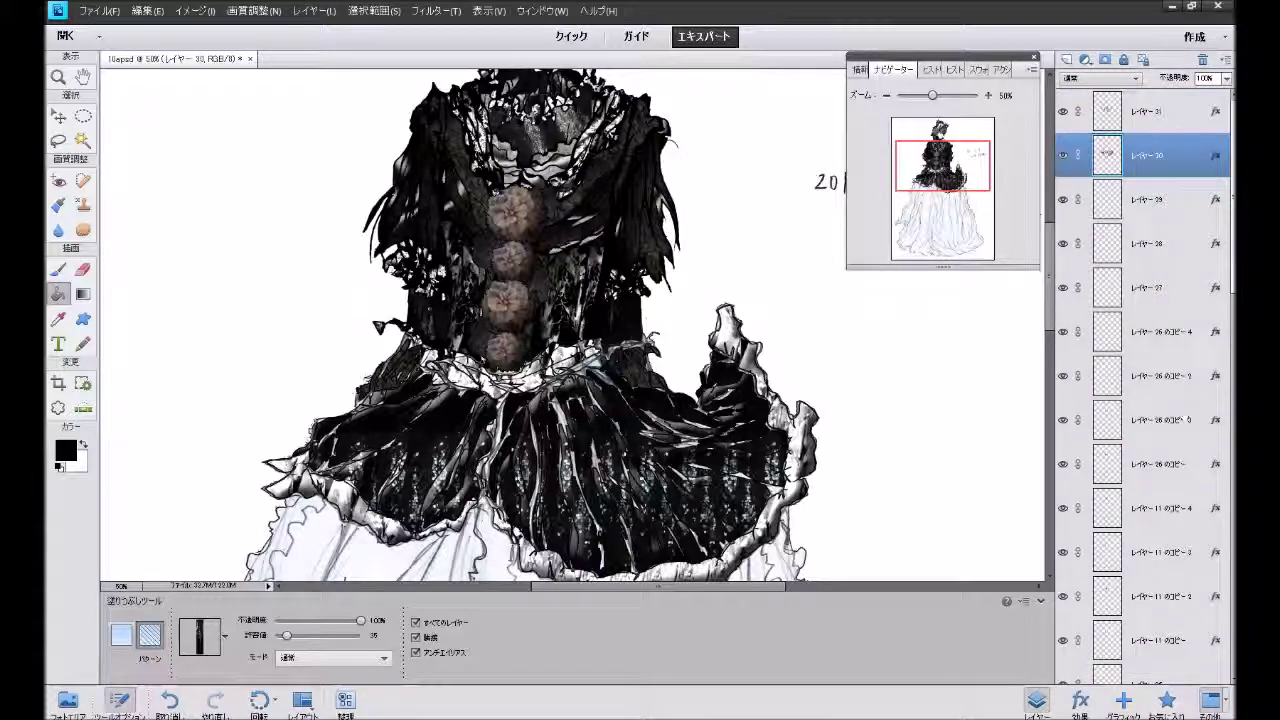
{"action": "left_click", "coordinate": [1172, 700]}
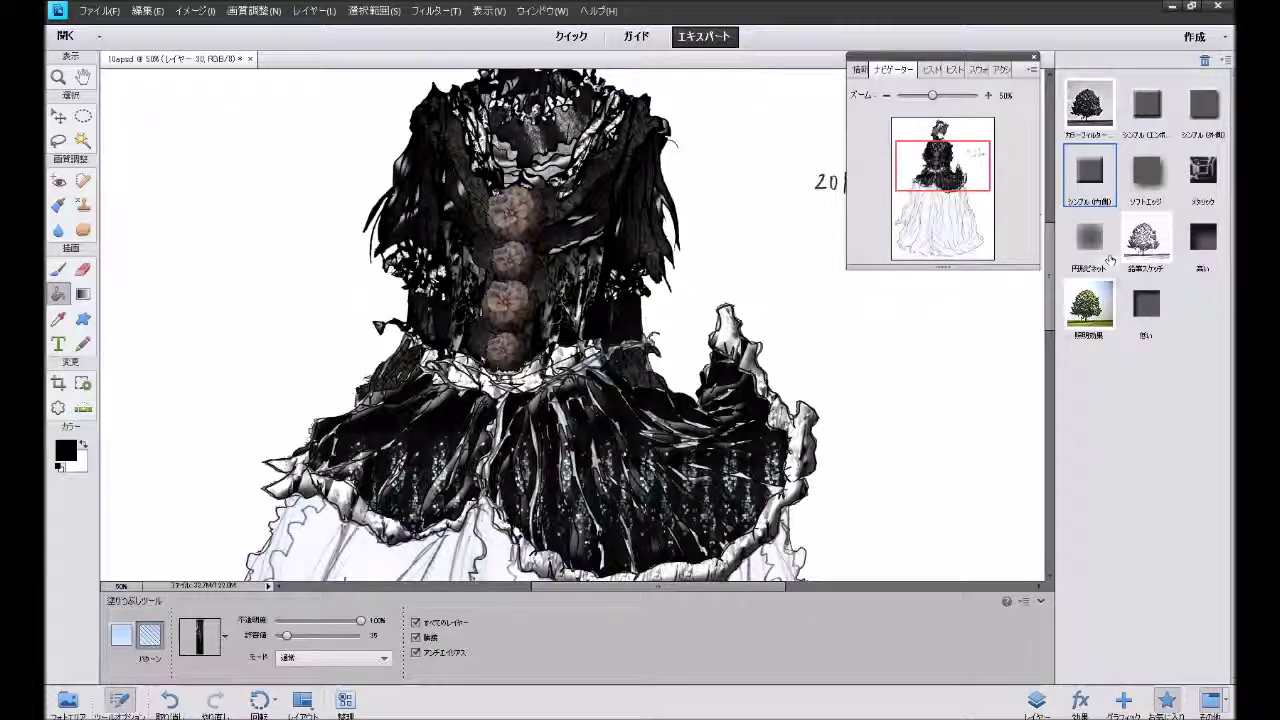
{"action": "double_click", "coordinate": [1082, 192]}
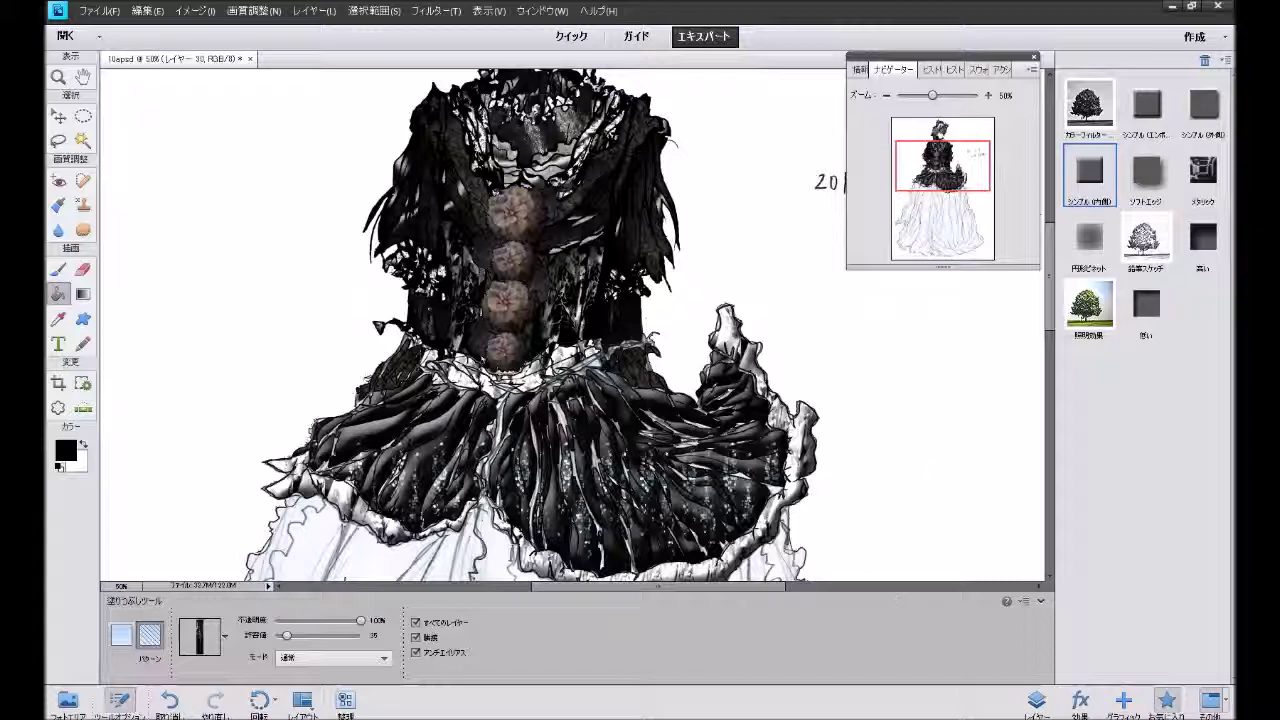
{"action": "left_click", "coordinate": [169, 700]}
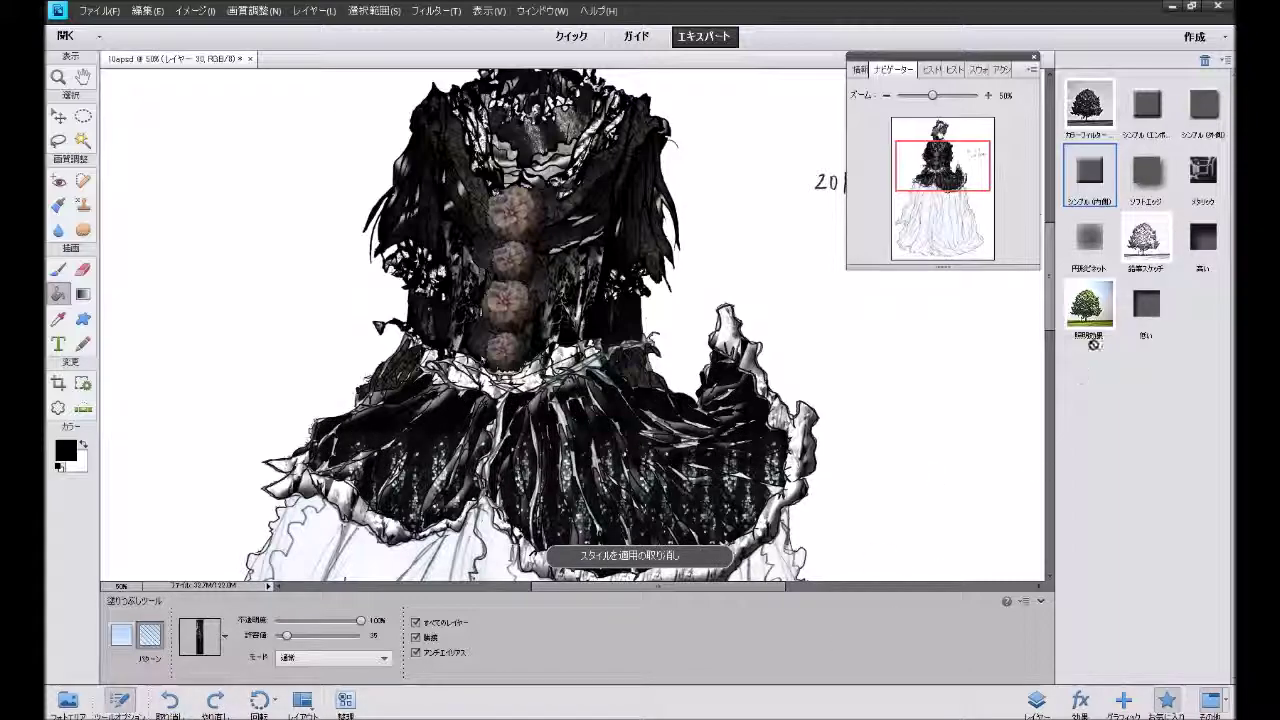
{"action": "double_click", "coordinate": [1090, 308]}
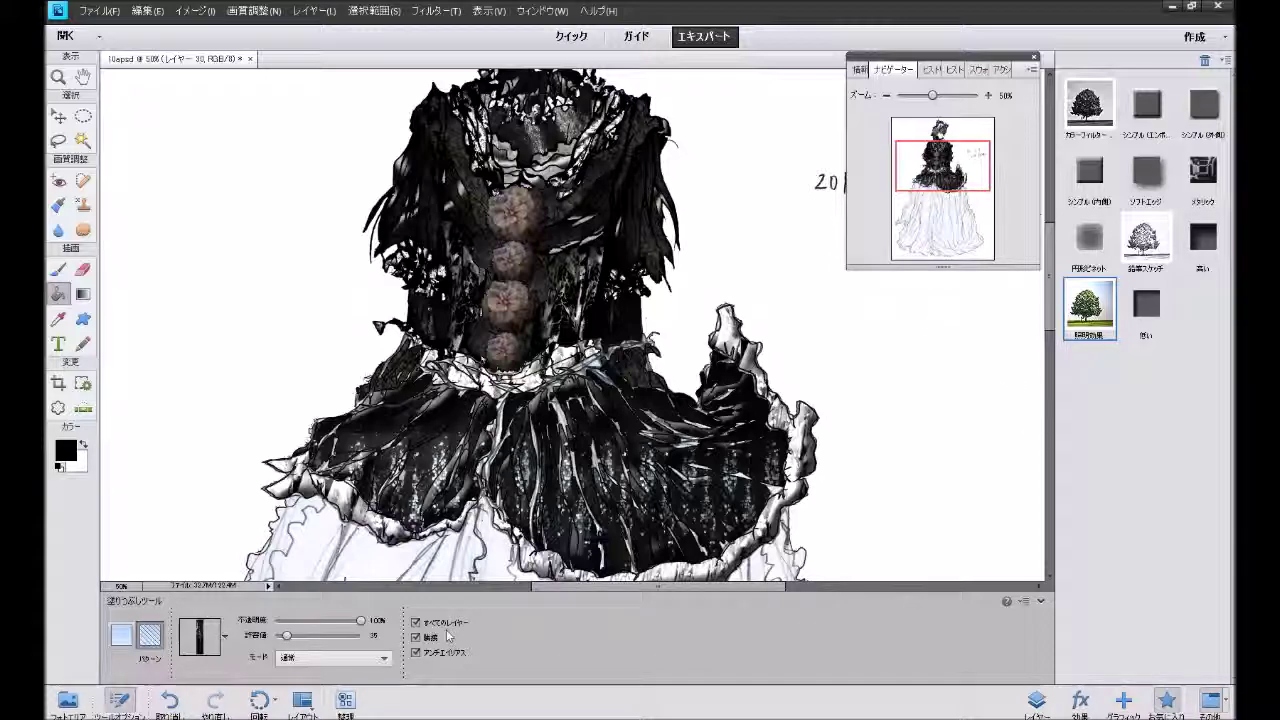
{"action": "left_click", "coordinate": [170, 701]}
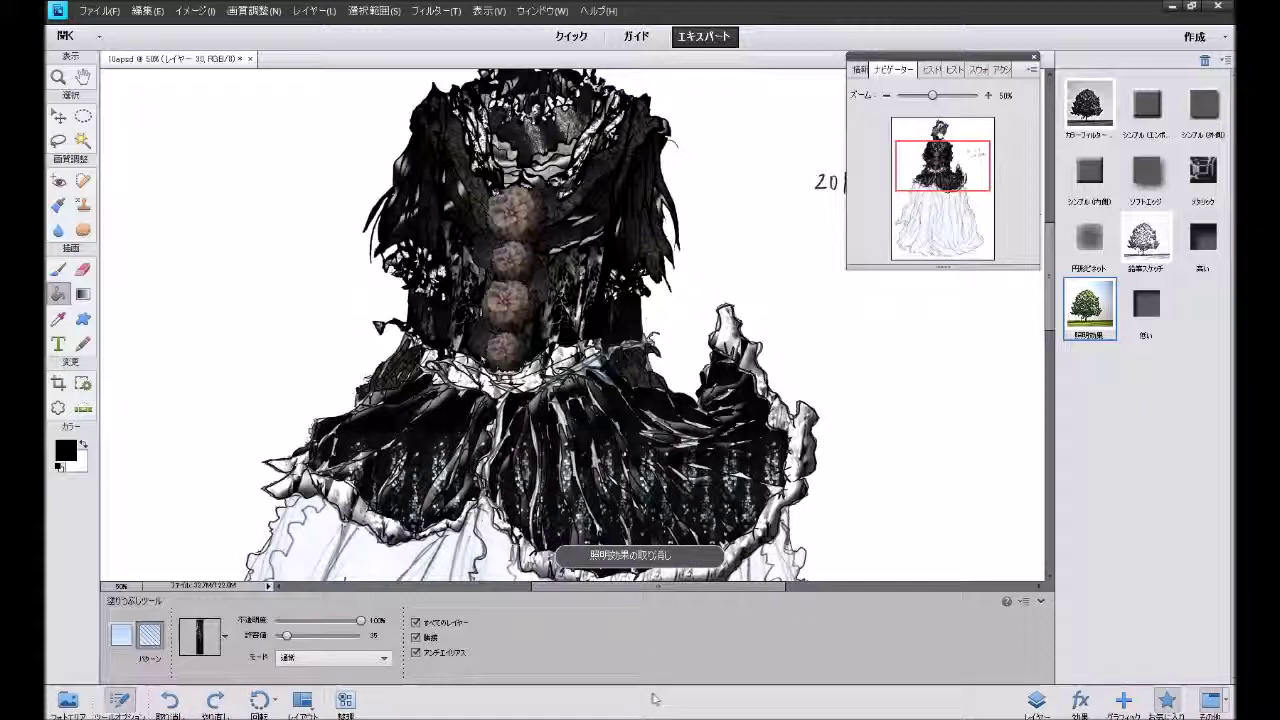
{"action": "left_click", "coordinate": [1040, 702]}
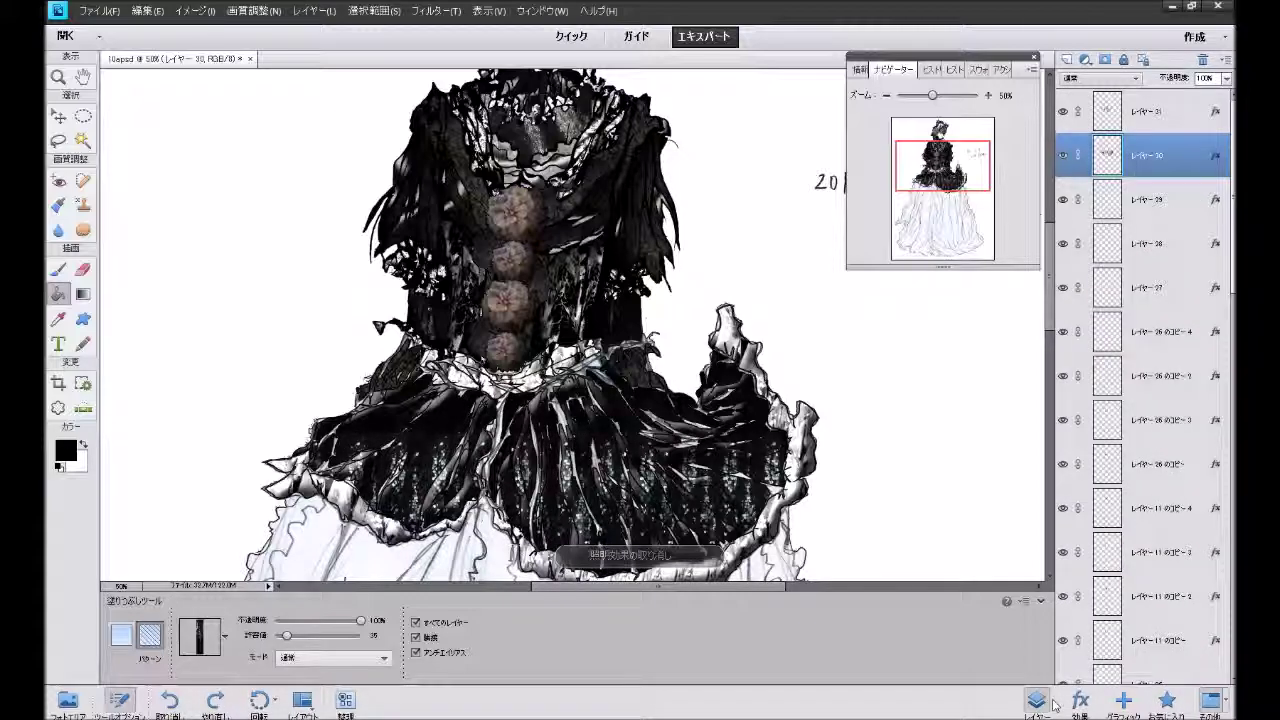
Apply the lighting-effect (照明効果) style to frill shading Layer 27.
{"action": "scroll", "coordinate": [997, 323], "scroll_direction": "down", "scroll_amount": 1}
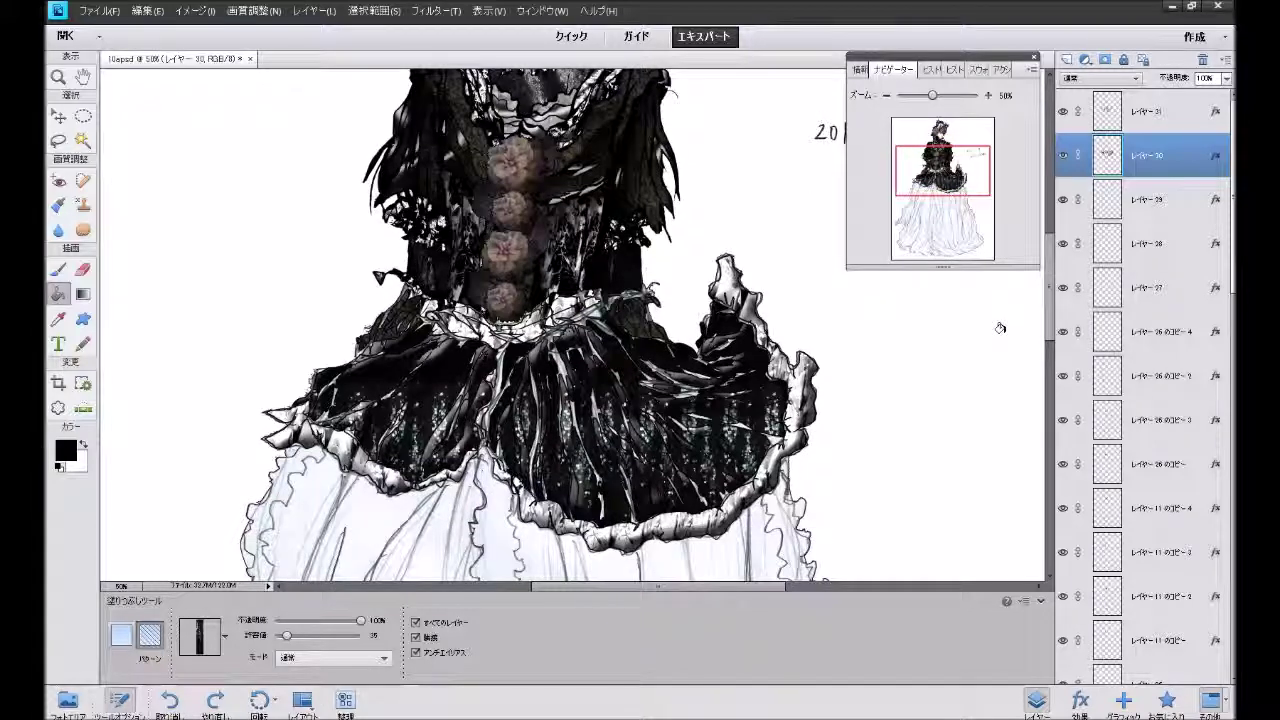
{"action": "scroll", "coordinate": [1000, 328], "scroll_direction": "down", "scroll_amount": 1}
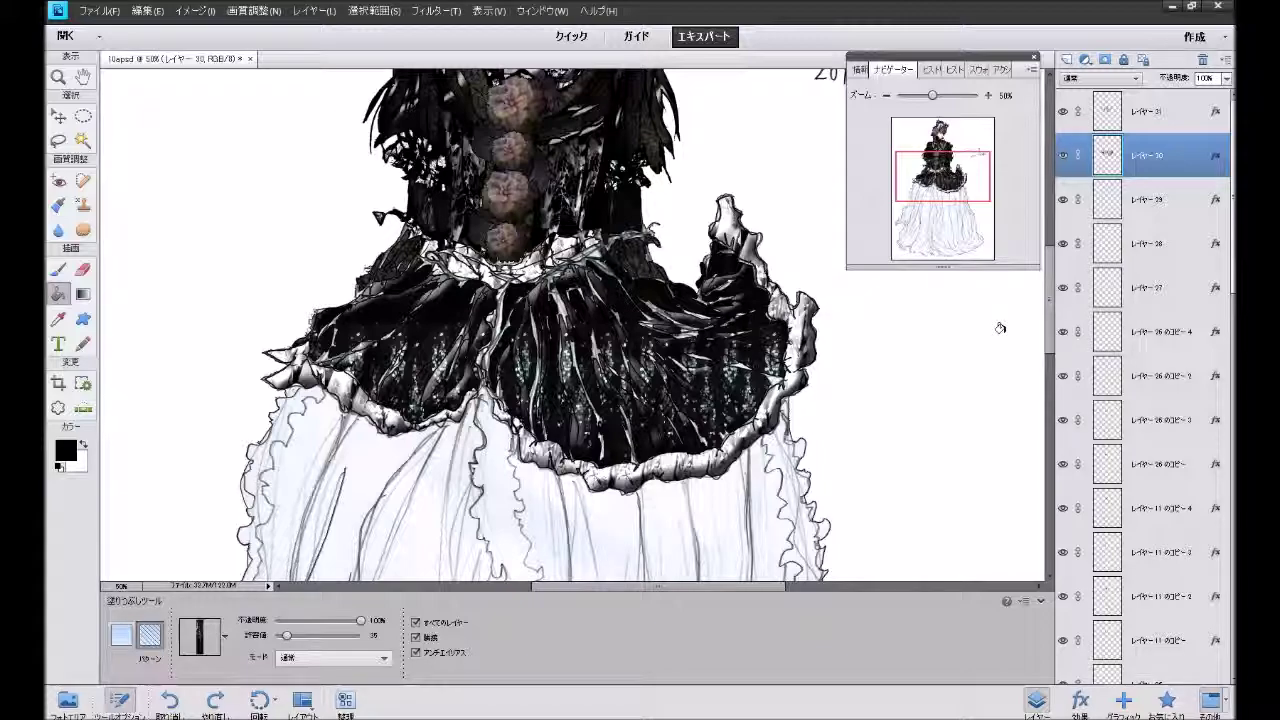
{"action": "scroll", "coordinate": [1000, 328], "scroll_direction": "down", "scroll_amount": 1}
{"action": "scroll", "coordinate": [1000, 328], "scroll_direction": "up", "scroll_amount": 2}
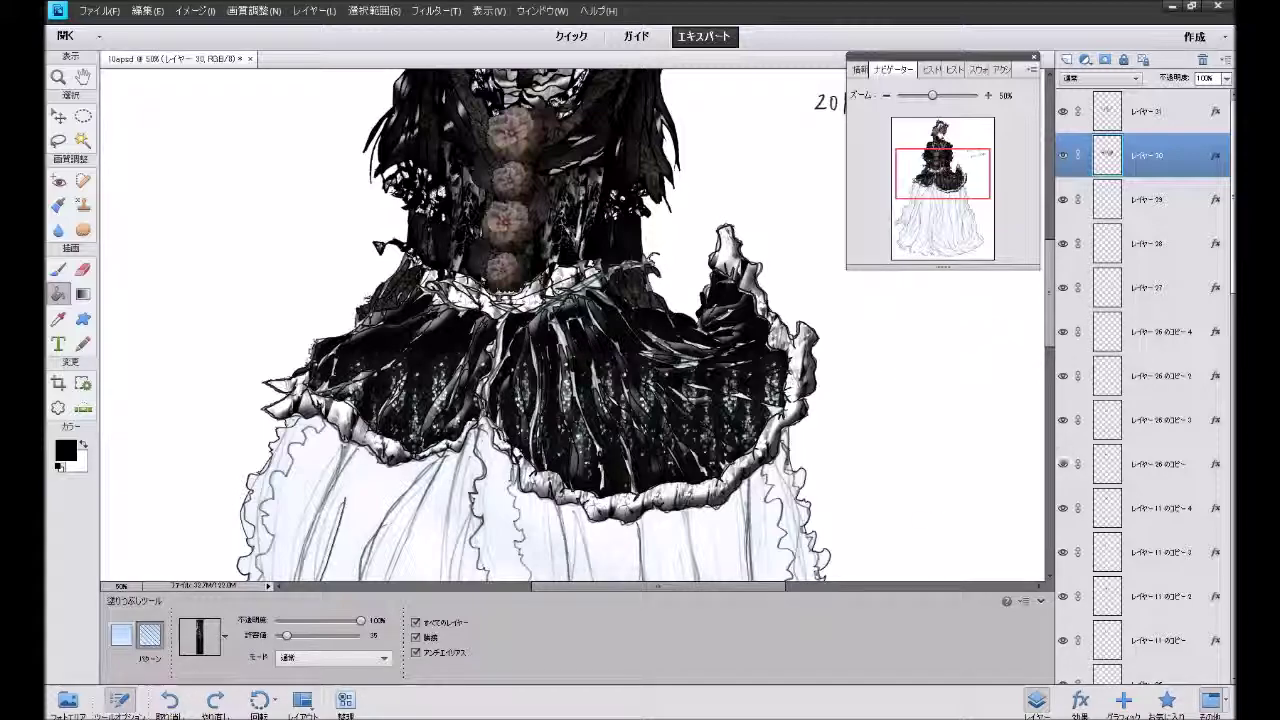
{"action": "left_click", "coordinate": [1158, 290]}
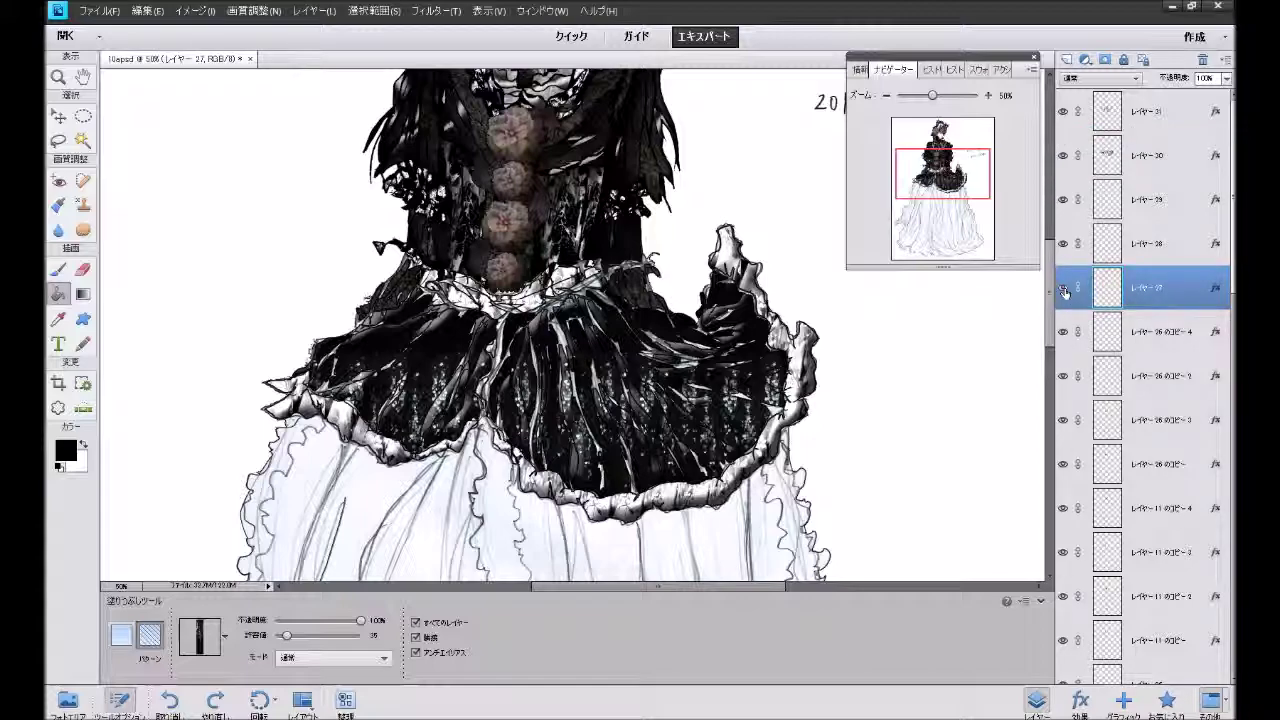
{"action": "left_click", "coordinate": [1064, 290]}
{"action": "left_click", "coordinate": [1064, 290]}
{"action": "left_click", "coordinate": [1166, 700]}
{"action": "double_click", "coordinate": [1098, 335]}
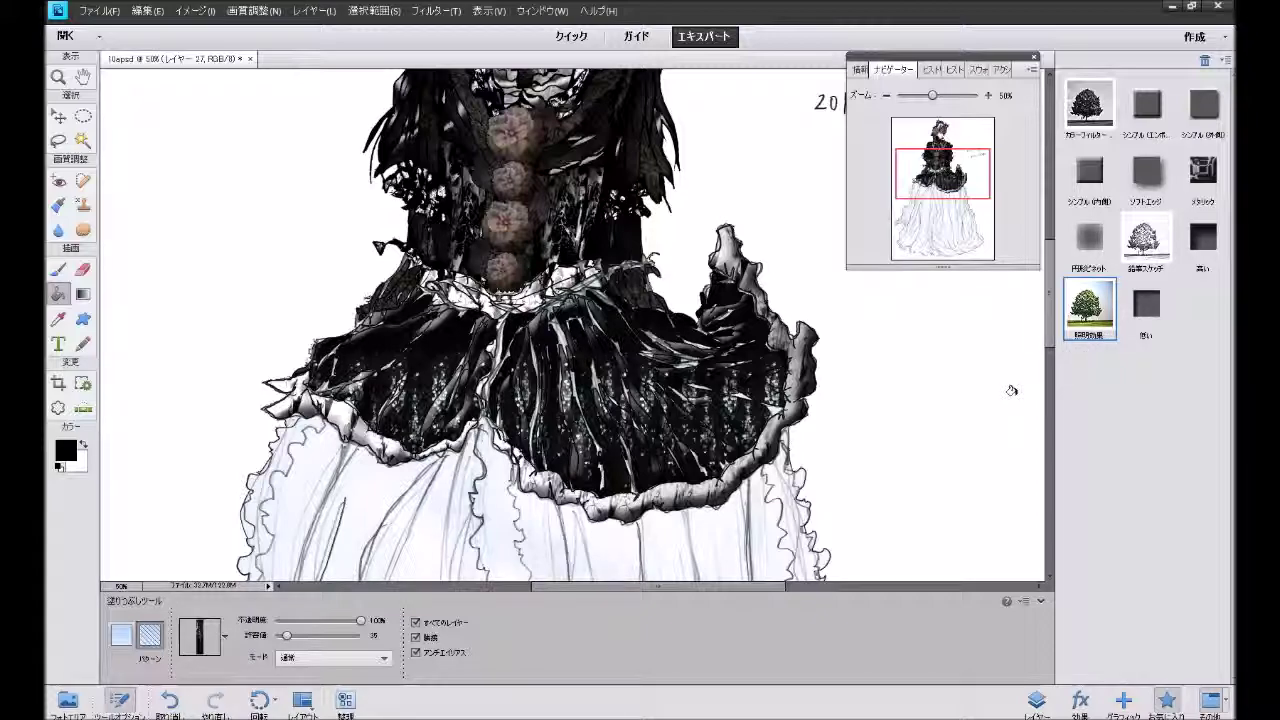
Select Layer 28 and undo the lighting effect there.
{"action": "left_click", "coordinate": [1037, 705]}
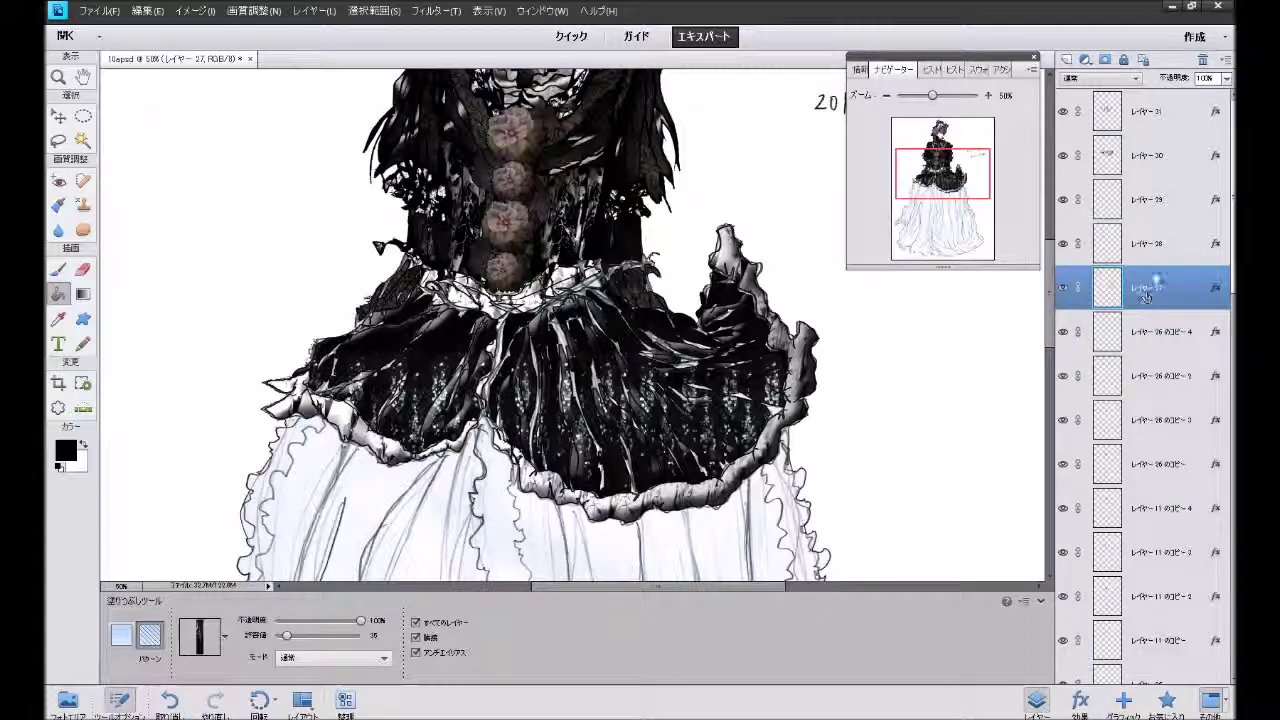
{"action": "left_click", "coordinate": [1155, 255]}
{"action": "left_click", "coordinate": [1166, 700]}
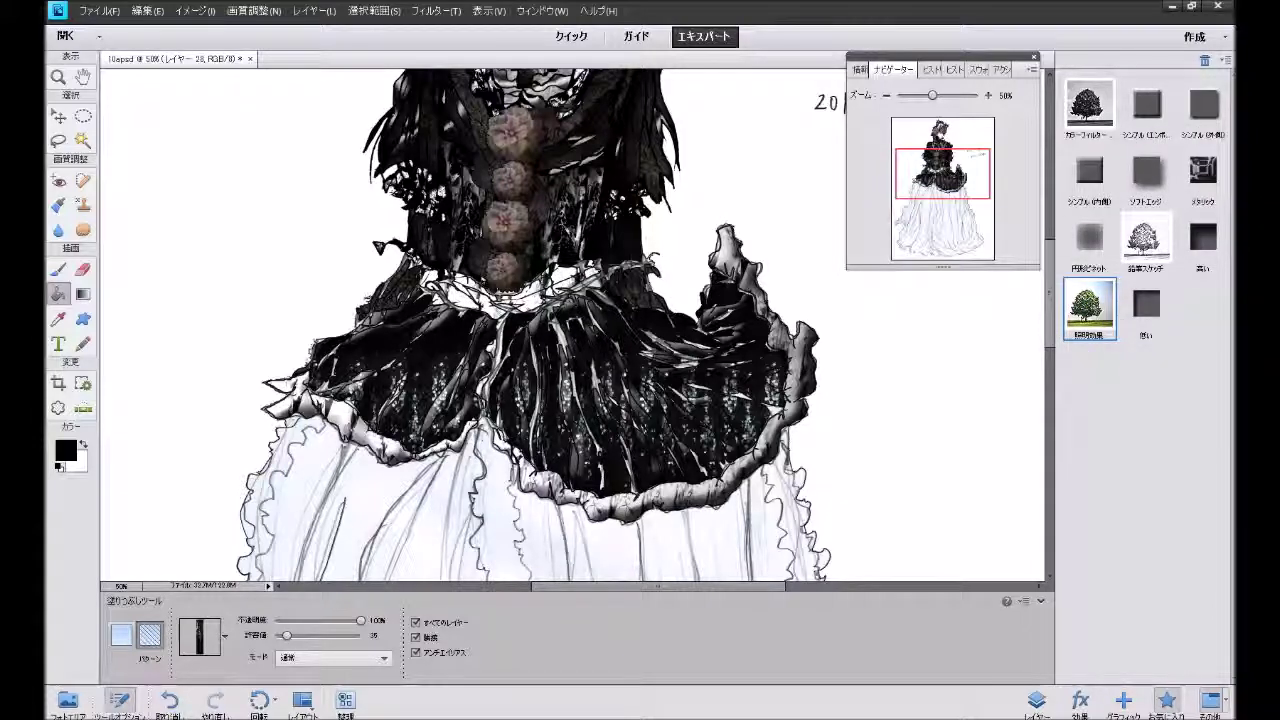
{"action": "left_click", "coordinate": [186, 704]}
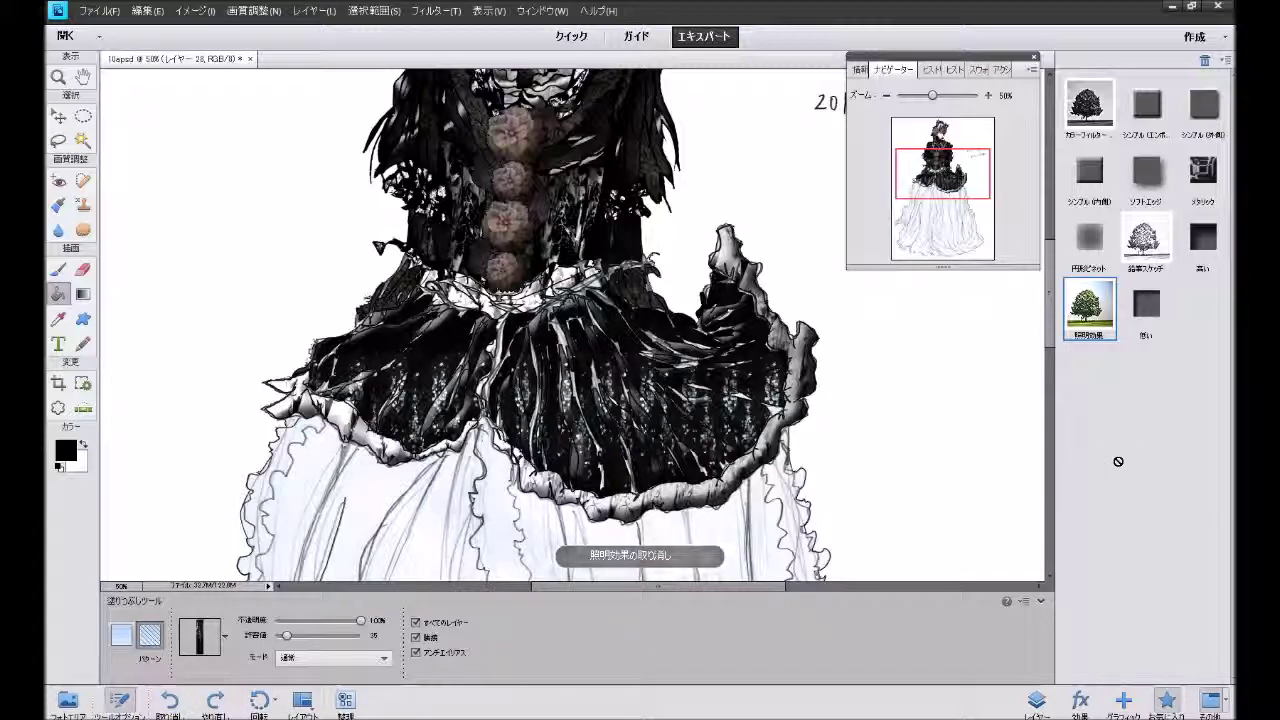
{"action": "left_click", "coordinate": [1036, 700]}
Reapply the lighting effect to the collar lace on Layer 29.
{"action": "left_click", "coordinate": [1150, 205]}
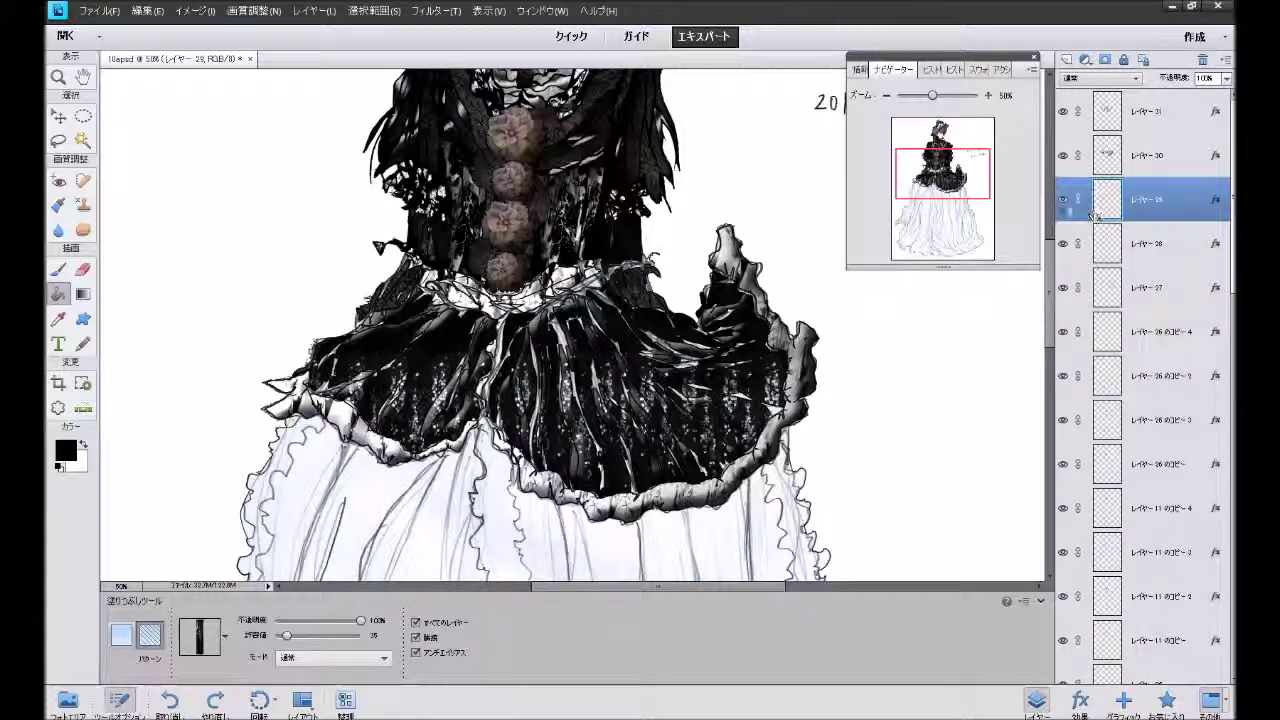
{"action": "left_click", "coordinate": [1064, 205]}
{"action": "left_click", "coordinate": [1064, 205]}
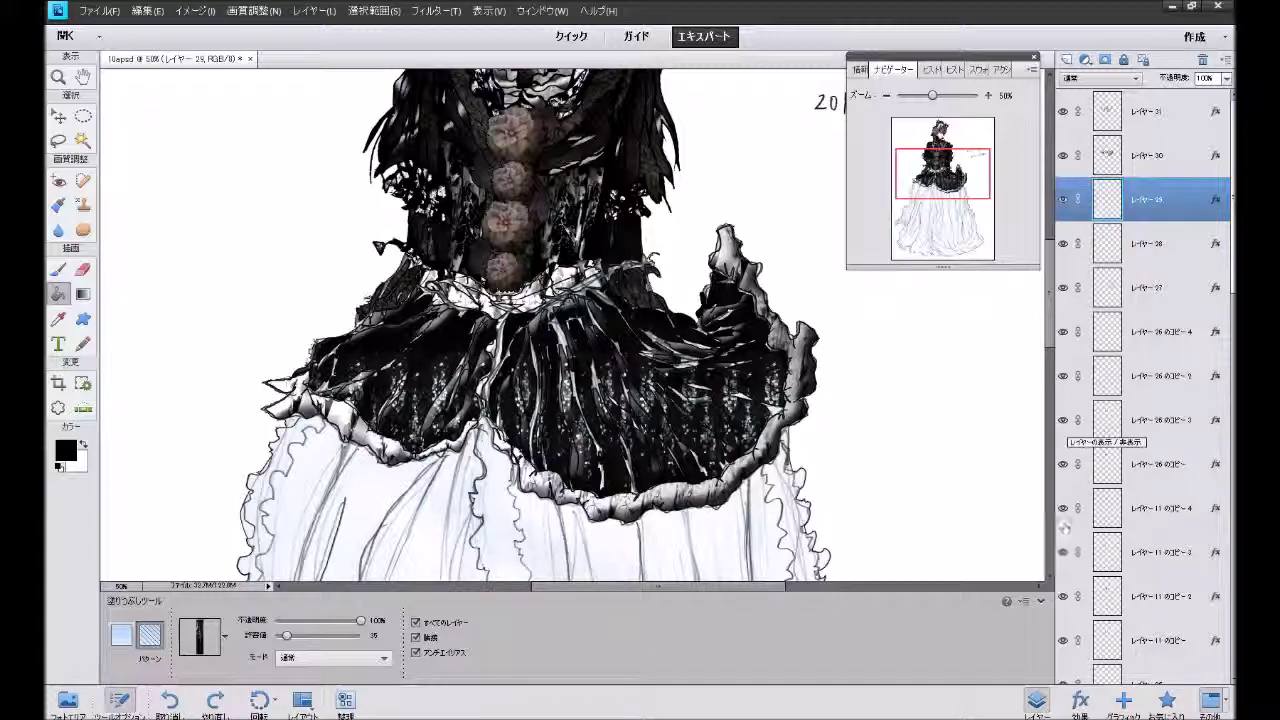
{"action": "left_click", "coordinate": [1164, 702]}
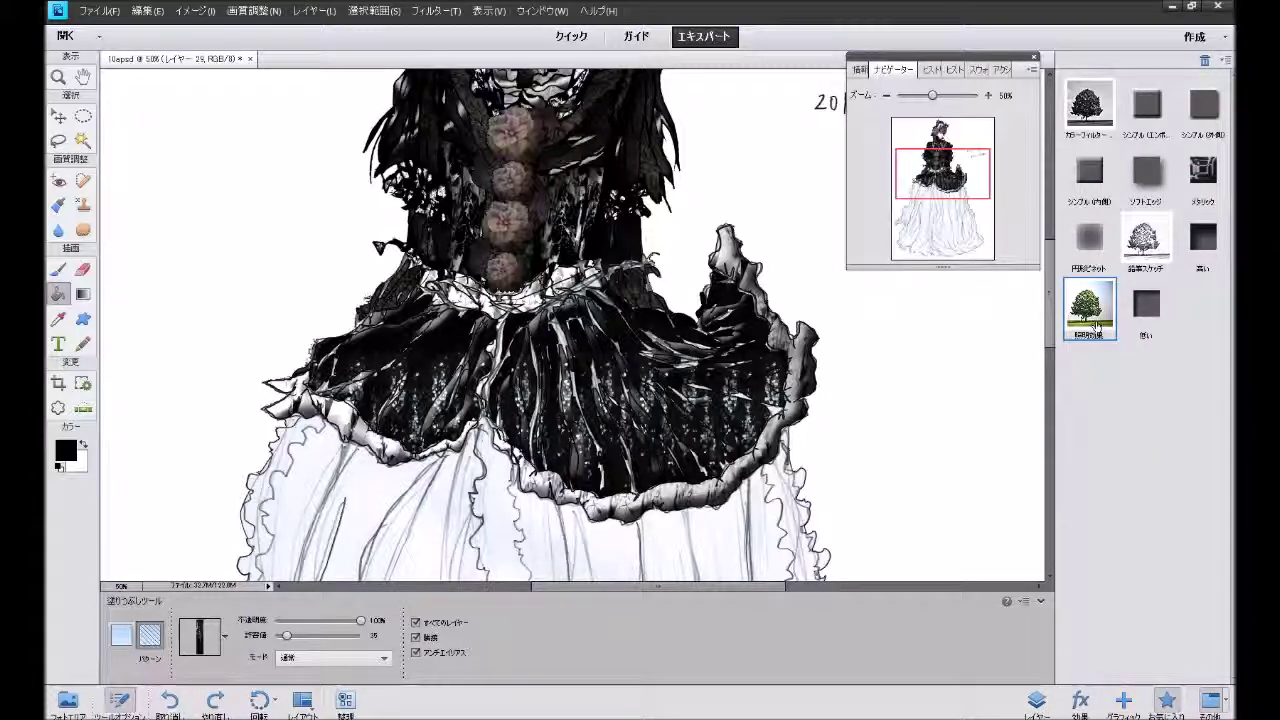
{"action": "key", "text": "ctrl+y"}
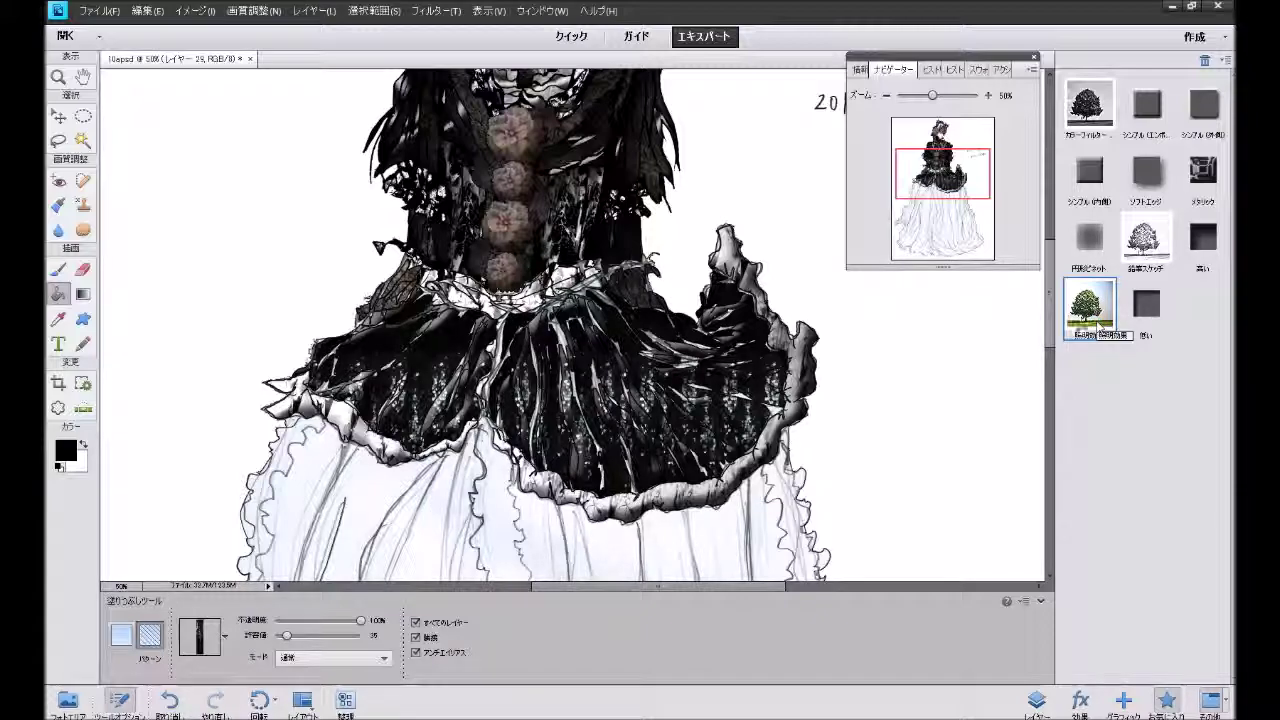
{"action": "left_click_drag", "start_coordinate": [1098, 323], "coordinate": [954, 322]}
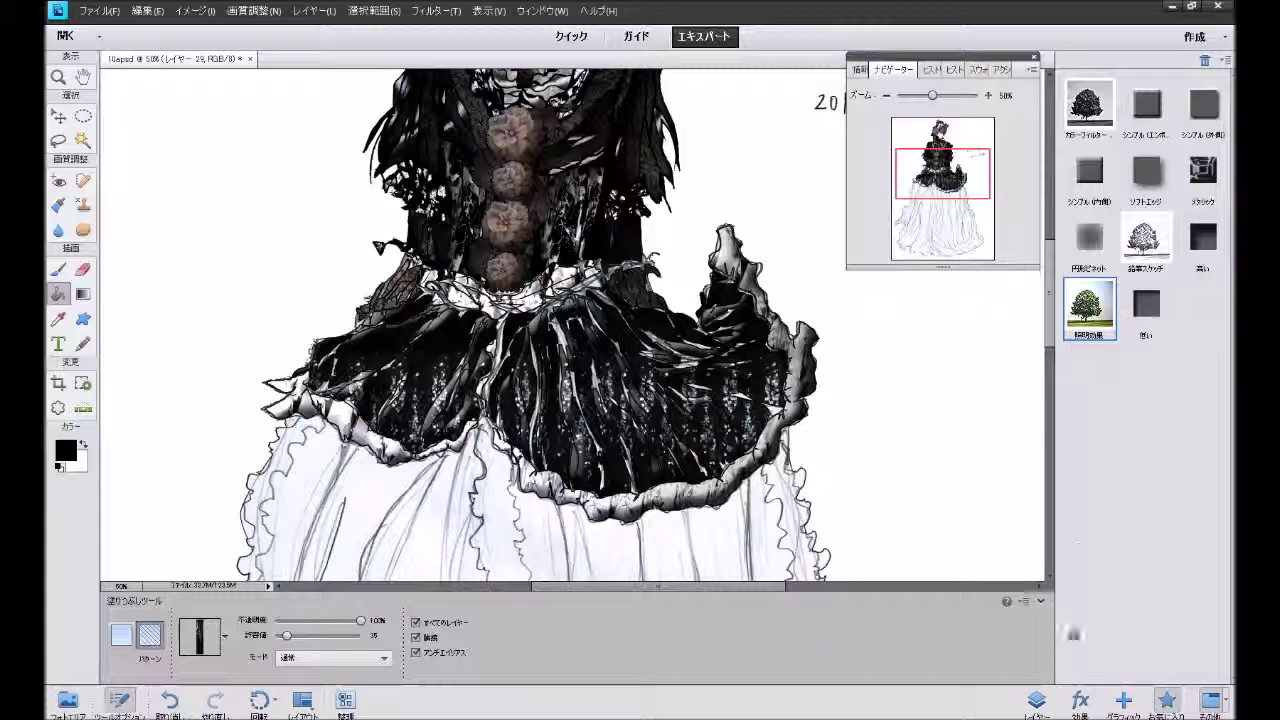
{"action": "left_click", "coordinate": [1036, 700]}
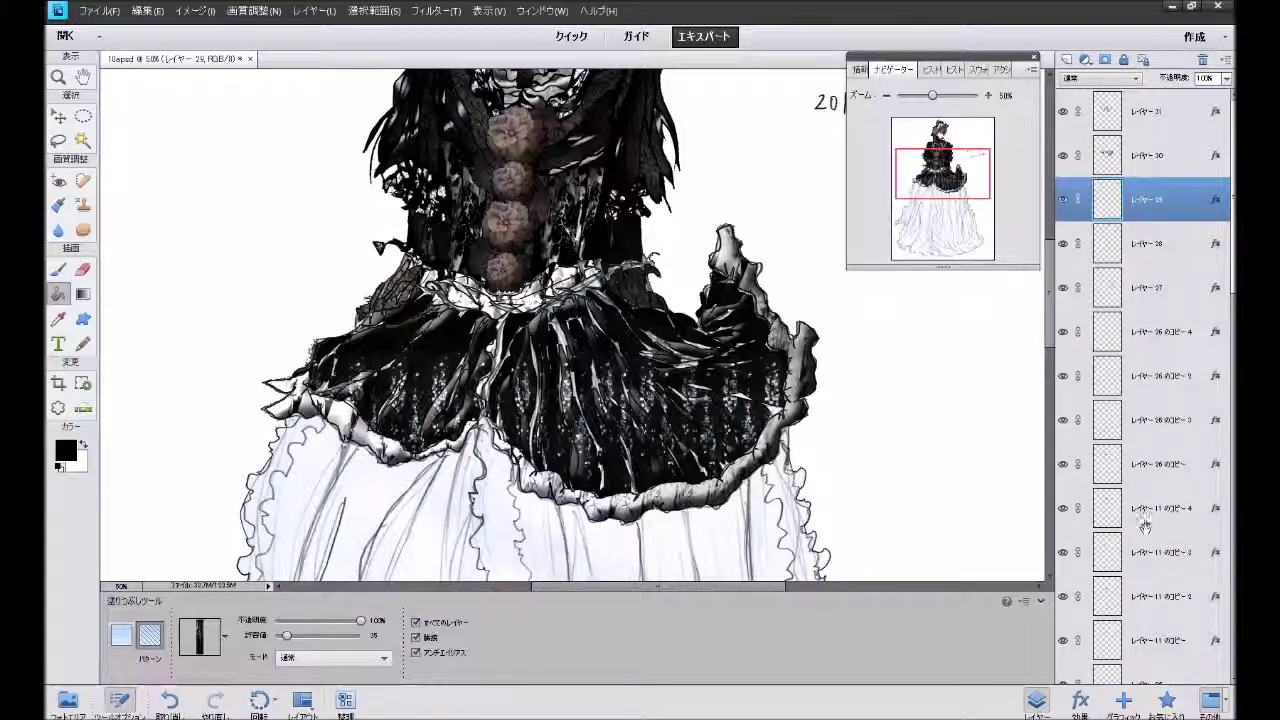
{"action": "scroll", "coordinate": [1232, 285], "scroll_direction": "down", "scroll_amount": 5}
{"action": "scroll", "coordinate": [1210, 450], "scroll_direction": "down", "scroll_amount": 5}
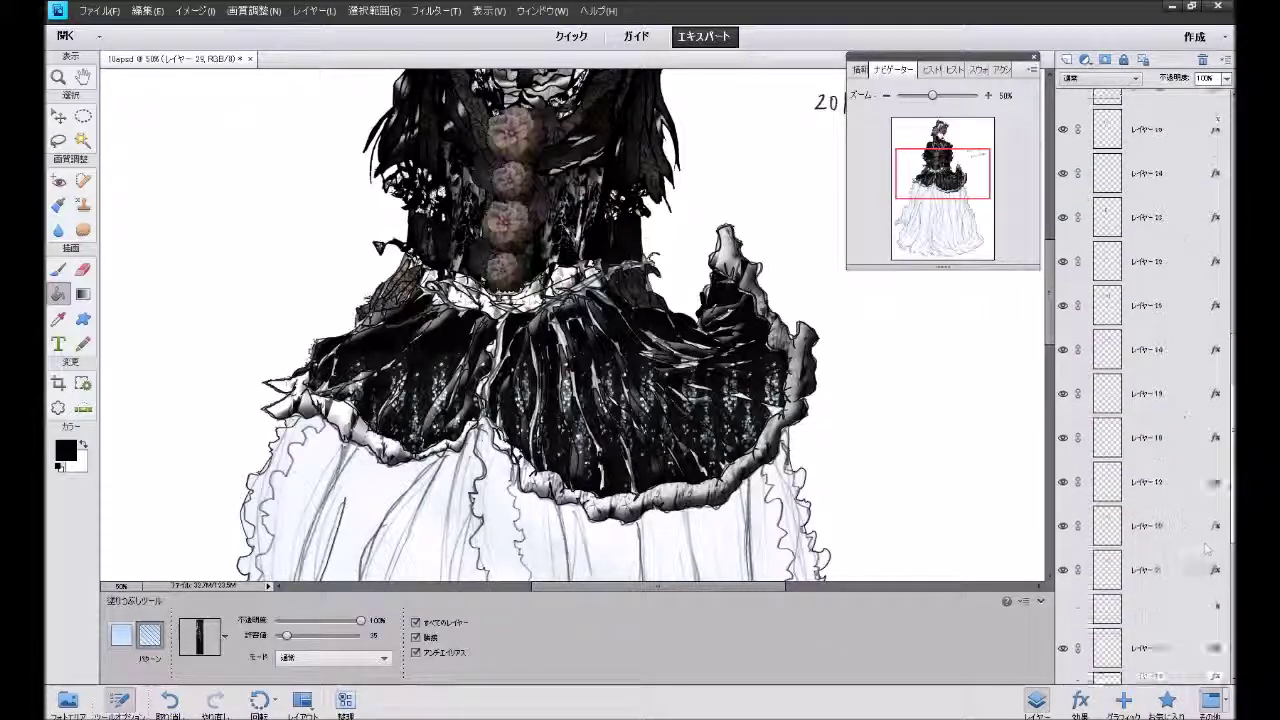
{"action": "scroll", "coordinate": [1195, 640], "scroll_direction": "down", "scroll_amount": 5}
Set up a hard round brush at 100% opacity, enlarged to 73 px, on Layer 5.
{"action": "left_click", "coordinate": [1137, 633]}
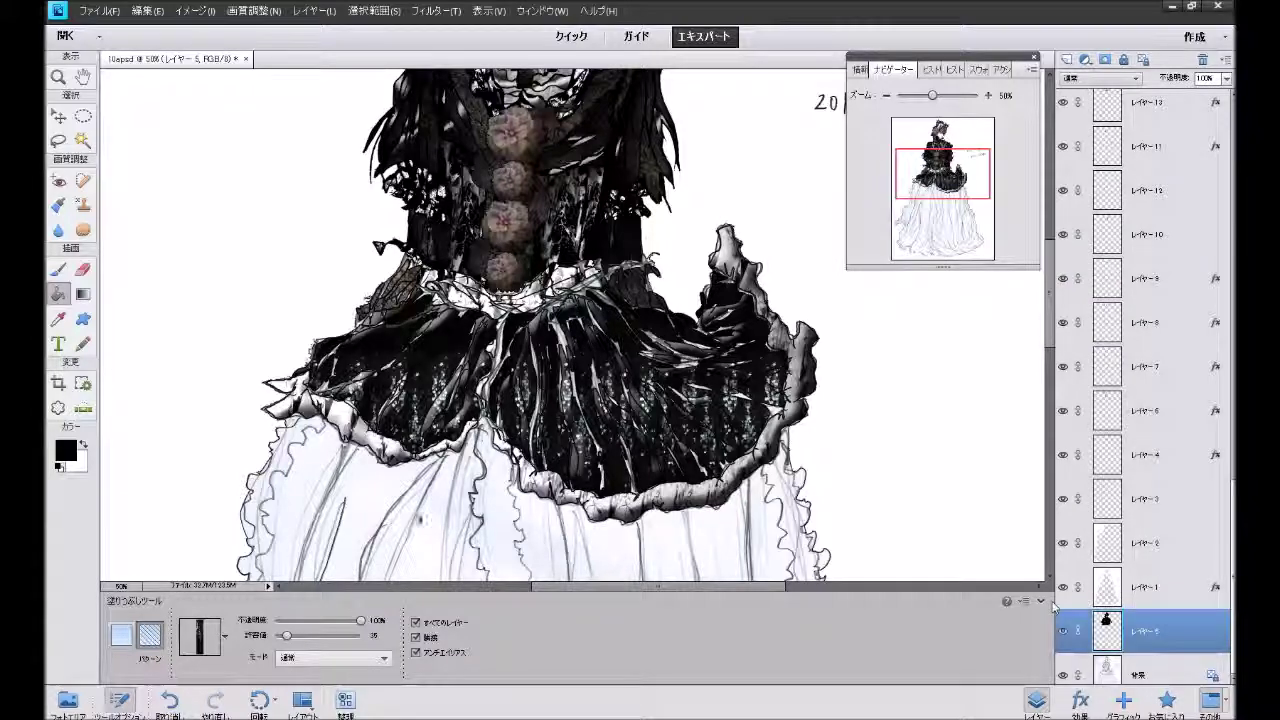
{"action": "left_click", "coordinate": [57, 270]}
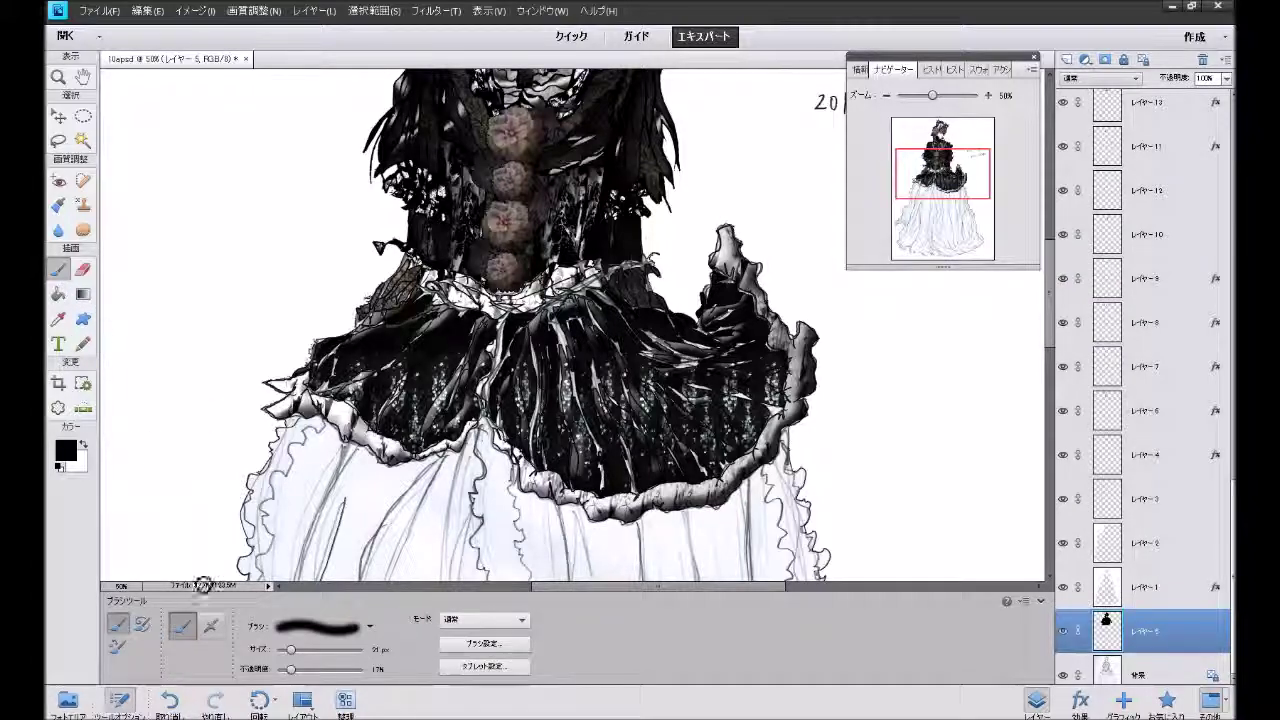
{"action": "left_click_drag", "start_coordinate": [365, 674], "coordinate": [372, 672]}
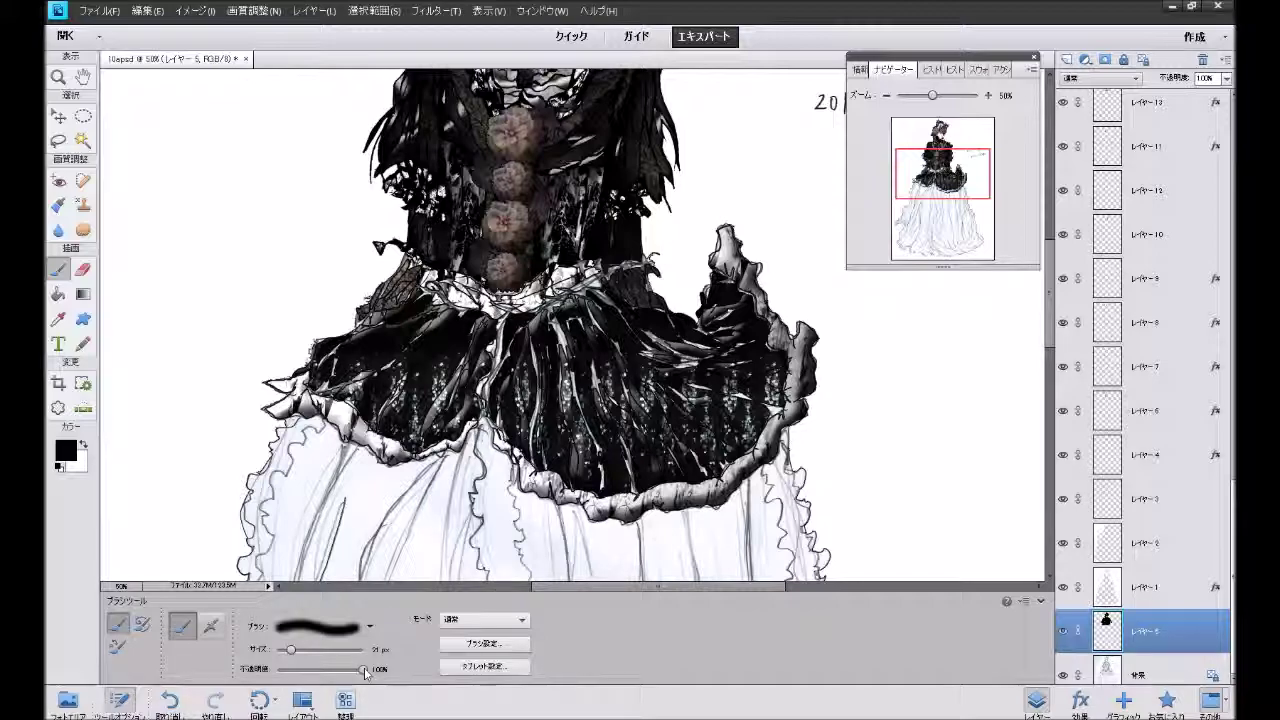
{"action": "left_click", "coordinate": [369, 627]}
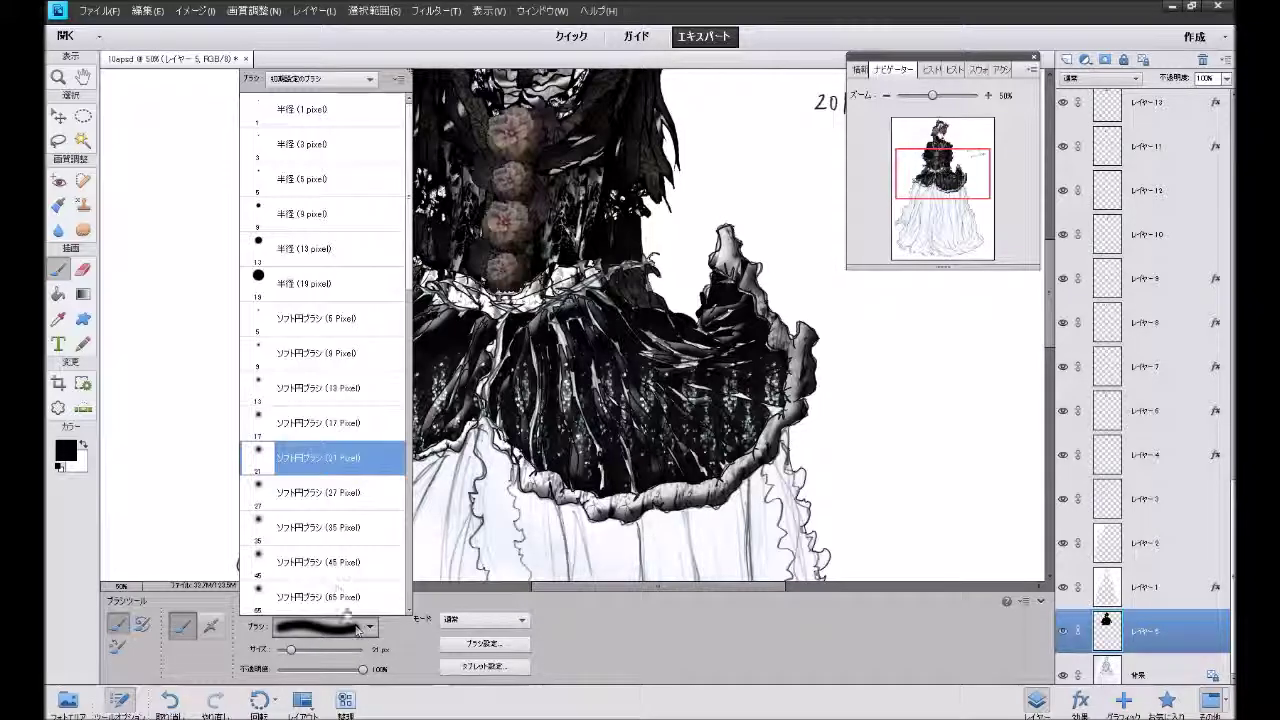
{"action": "left_click", "coordinate": [316, 288]}
{"action": "left_click_drag", "start_coordinate": [290, 649], "coordinate": [339, 651]}
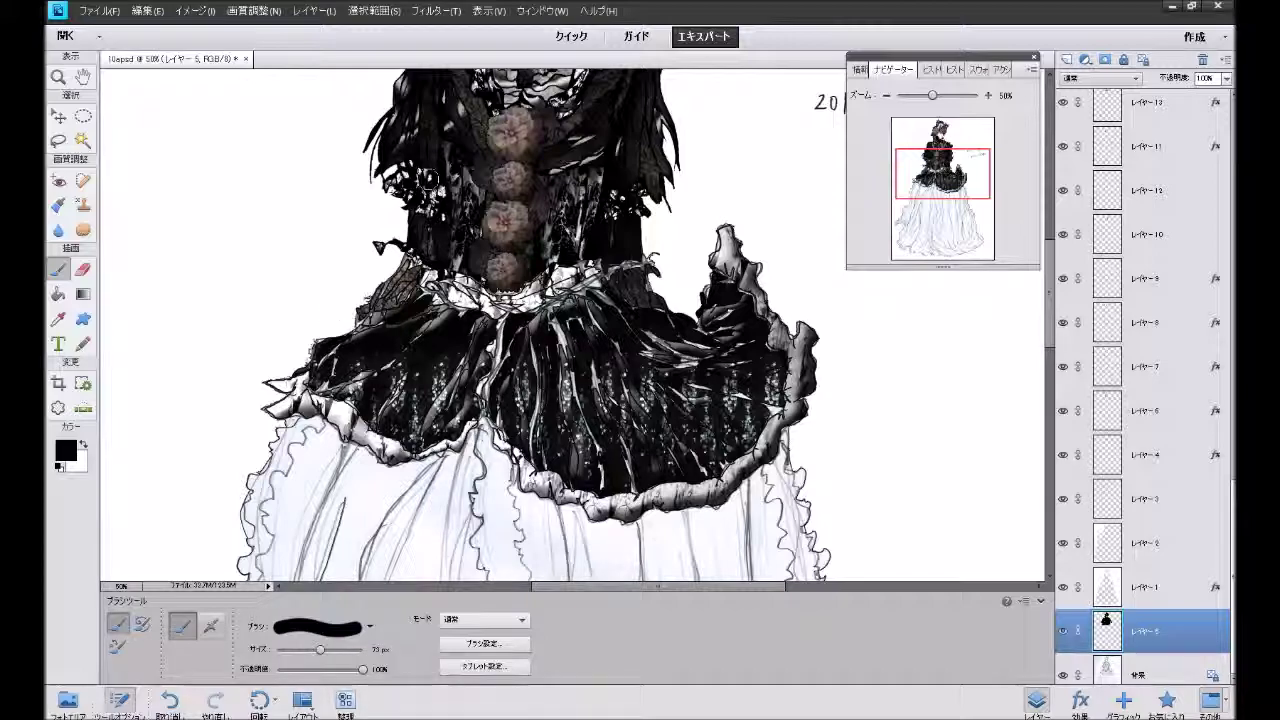
Paint a trial stroke on the skirt layer and undo it.
{"action": "left_click_drag", "start_coordinate": [915, 192], "coordinate": [917, 192]}
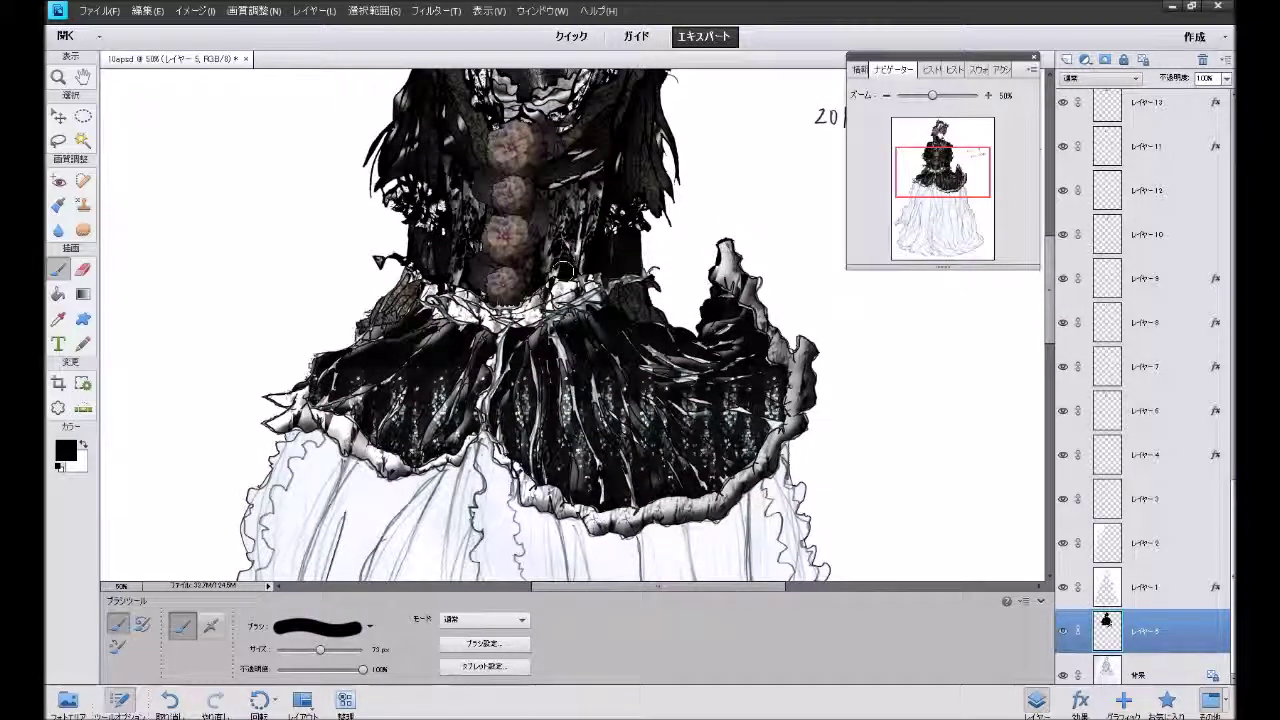
{"action": "key", "text": "ctrl+z"}
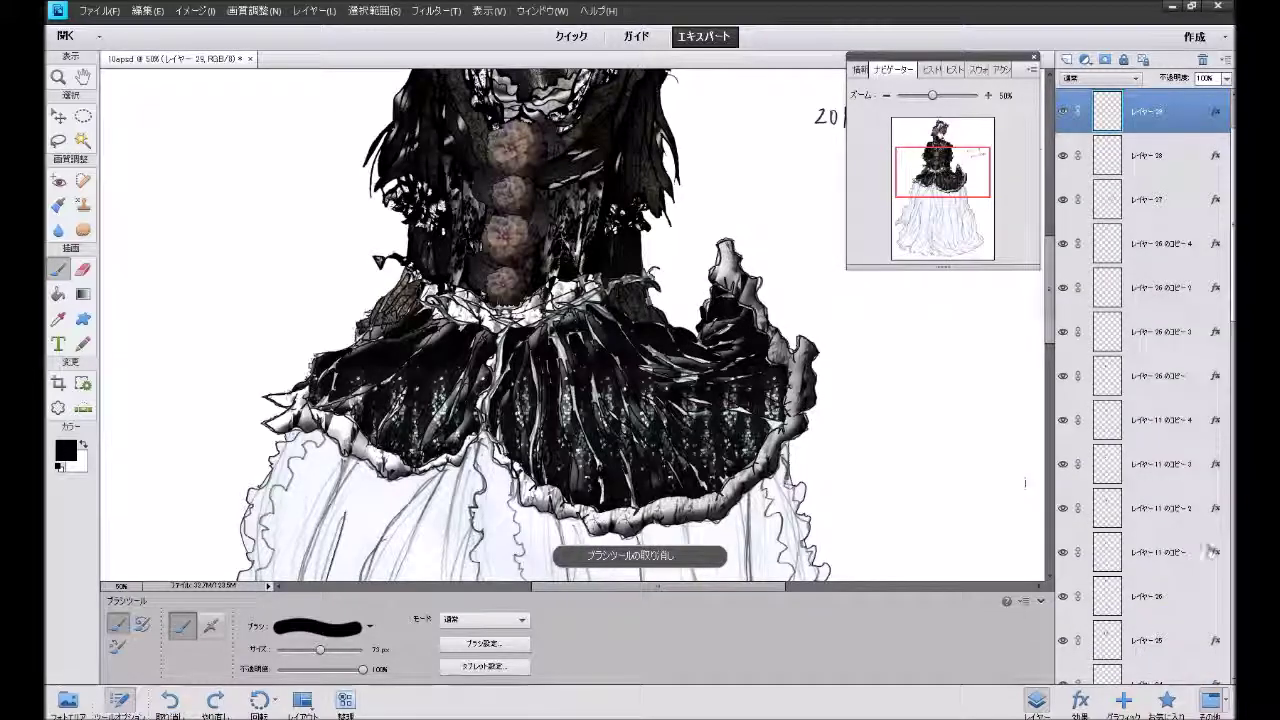
{"action": "scroll", "coordinate": [1165, 627], "scroll_direction": "down", "scroll_amount": 5}
{"action": "scroll", "coordinate": [1165, 627], "scroll_direction": "down", "scroll_amount": 5}
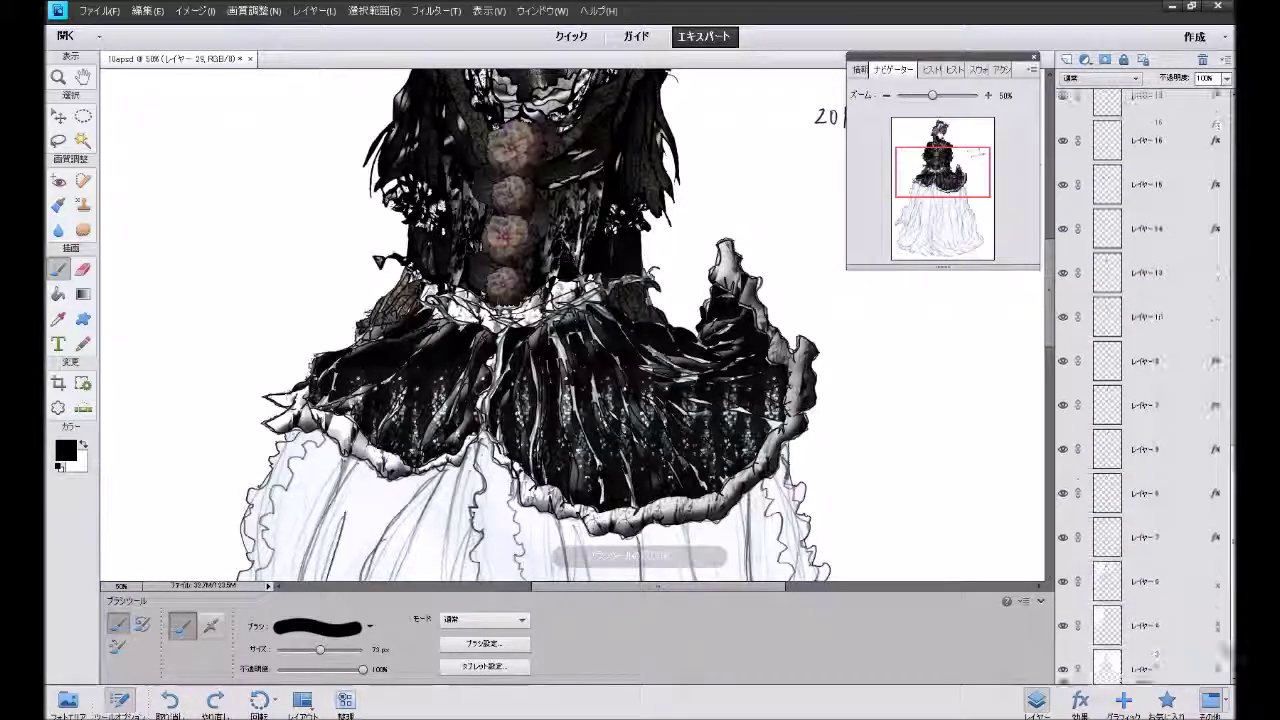
{"action": "scroll", "coordinate": [1165, 627], "scroll_direction": "down", "scroll_amount": 5}
Paint black over Layer 5's right ruffle, peplum centre, and left and lower peplum edges.
{"action": "left_click", "coordinate": [1165, 627]}
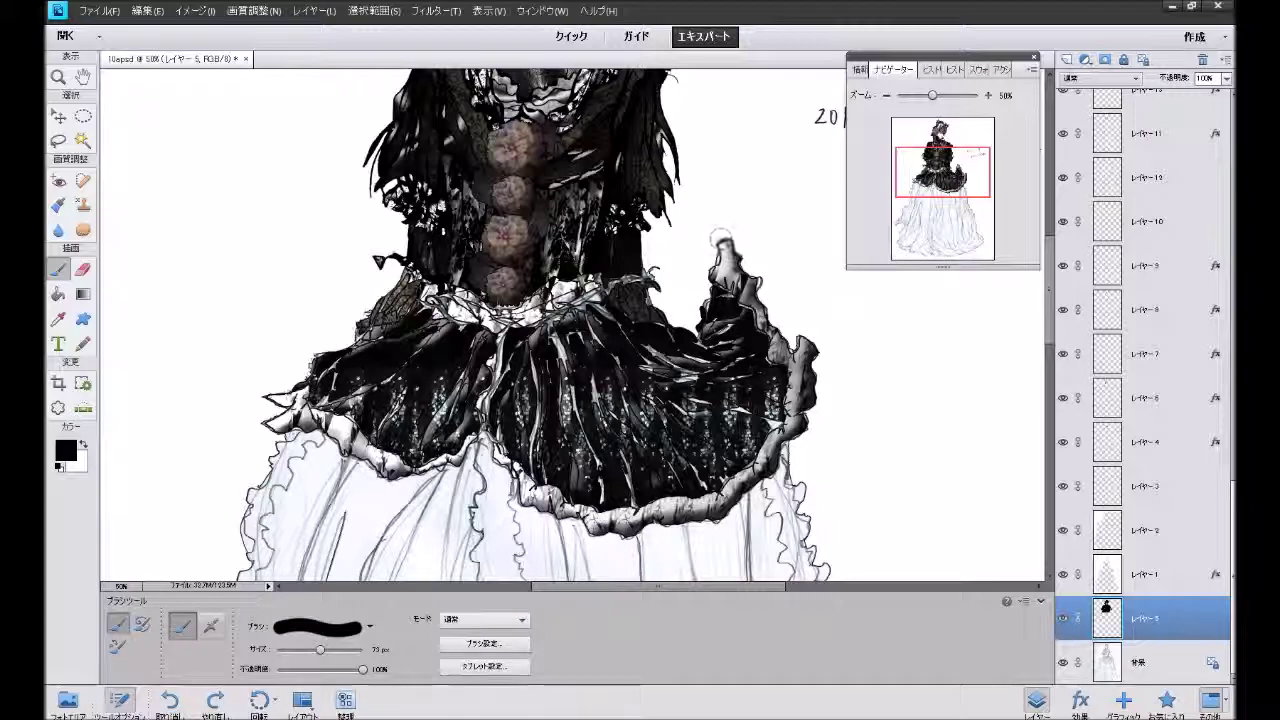
{"action": "mouse_move", "coordinate": [720, 297]}
{"action": "left_mouse_down"}
{"action": "mouse_move", "coordinate": [768, 298]}
{"action": "mouse_move", "coordinate": [773, 354]}
{"action": "mouse_move", "coordinate": [803, 392]}
{"action": "mouse_move", "coordinate": [790, 423]}
{"action": "mouse_move", "coordinate": [761, 421]}
{"action": "left_mouse_up"}
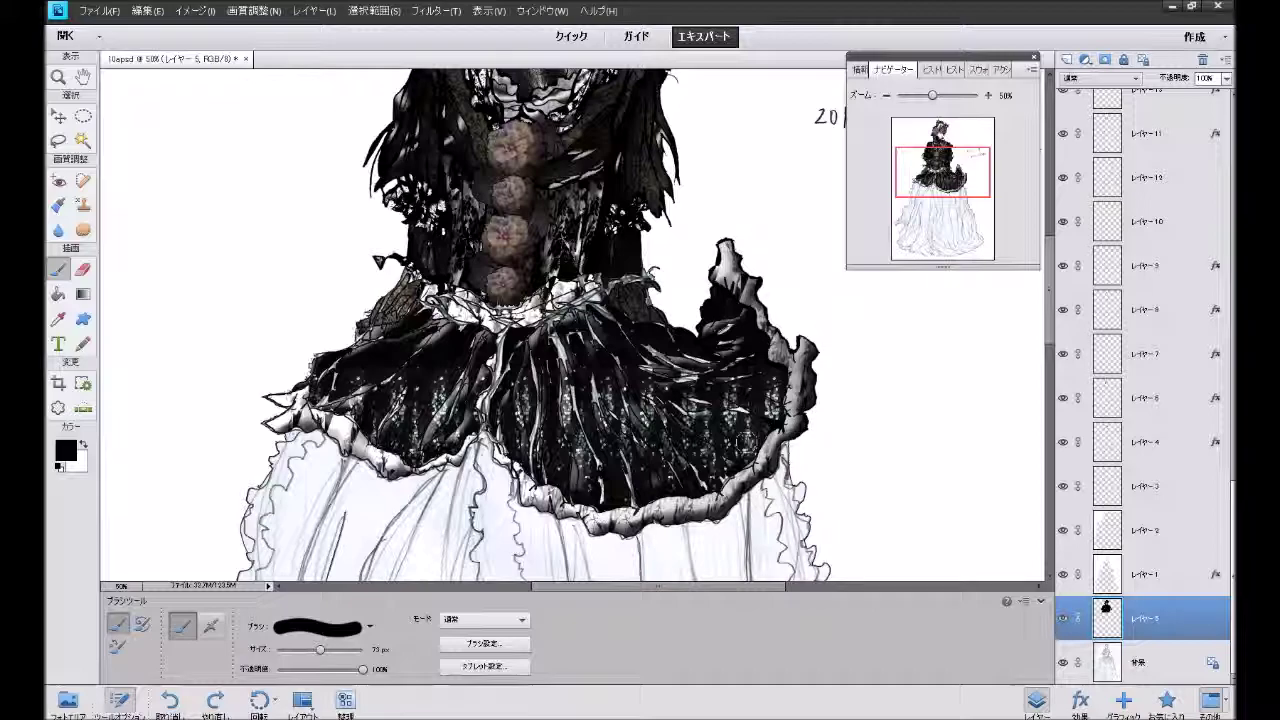
{"action": "mouse_move", "coordinate": [712, 483]}
{"action": "left_mouse_down"}
{"action": "mouse_move", "coordinate": [693, 400]}
{"action": "mouse_move", "coordinate": [699, 350]}
{"action": "mouse_move", "coordinate": [665, 368]}
{"action": "mouse_move", "coordinate": [676, 304]}
{"action": "mouse_move", "coordinate": [640, 290]}
{"action": "mouse_move", "coordinate": [612, 303]}
{"action": "mouse_move", "coordinate": [580, 285]}
{"action": "mouse_move", "coordinate": [540, 322]}
{"action": "mouse_move", "coordinate": [505, 325]}
{"action": "mouse_move", "coordinate": [480, 300]}
{"action": "mouse_move", "coordinate": [440, 300]}
{"action": "left_mouse_up"}
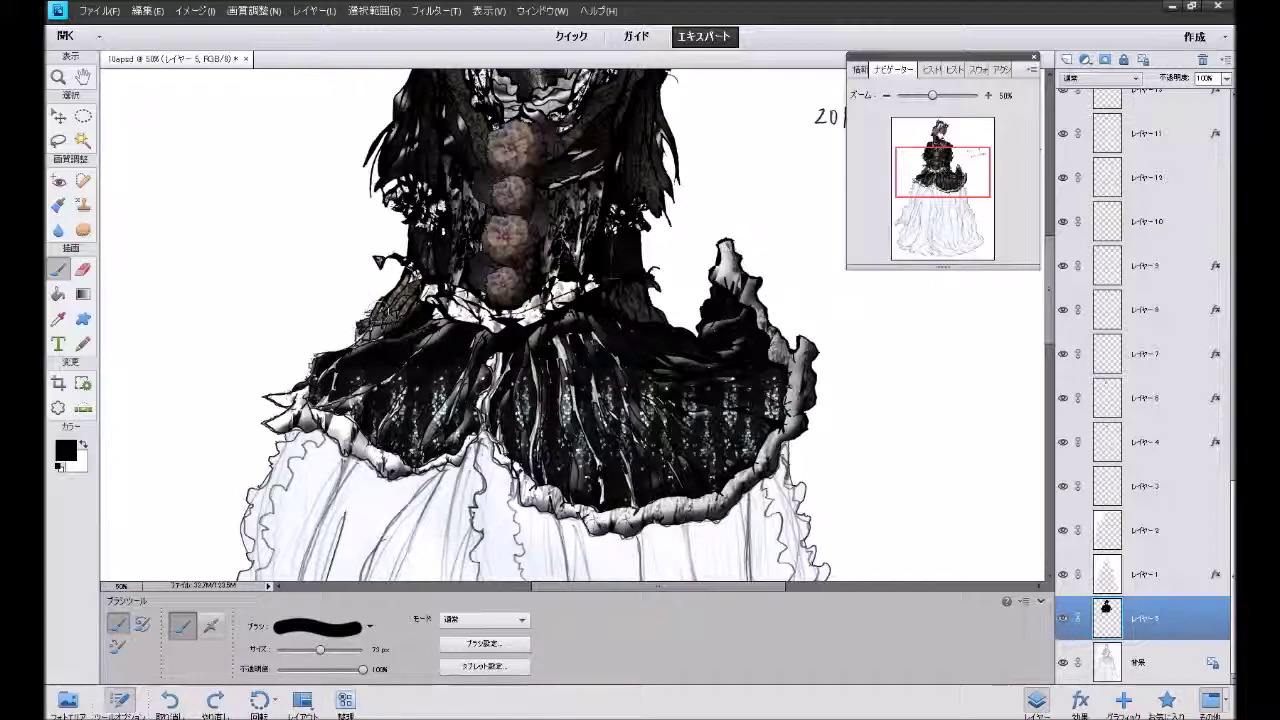
{"action": "left_click_drag", "start_coordinate": [385, 310], "coordinate": [355, 340]}
{"action": "mouse_move", "coordinate": [443, 287]}
{"action": "left_mouse_down"}
{"action": "mouse_move", "coordinate": [401, 343]}
{"action": "mouse_move", "coordinate": [325, 345]}
{"action": "left_mouse_up"}
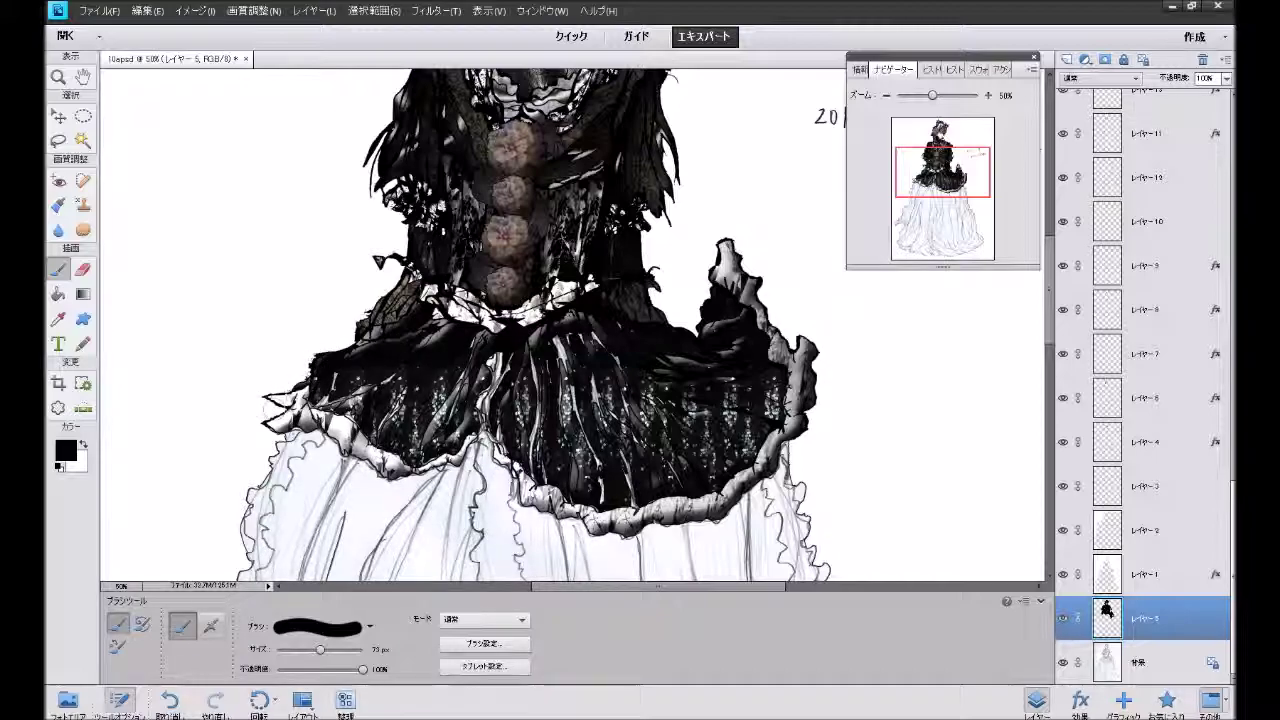
{"action": "left_click_drag", "start_coordinate": [265, 414], "coordinate": [313, 402]}
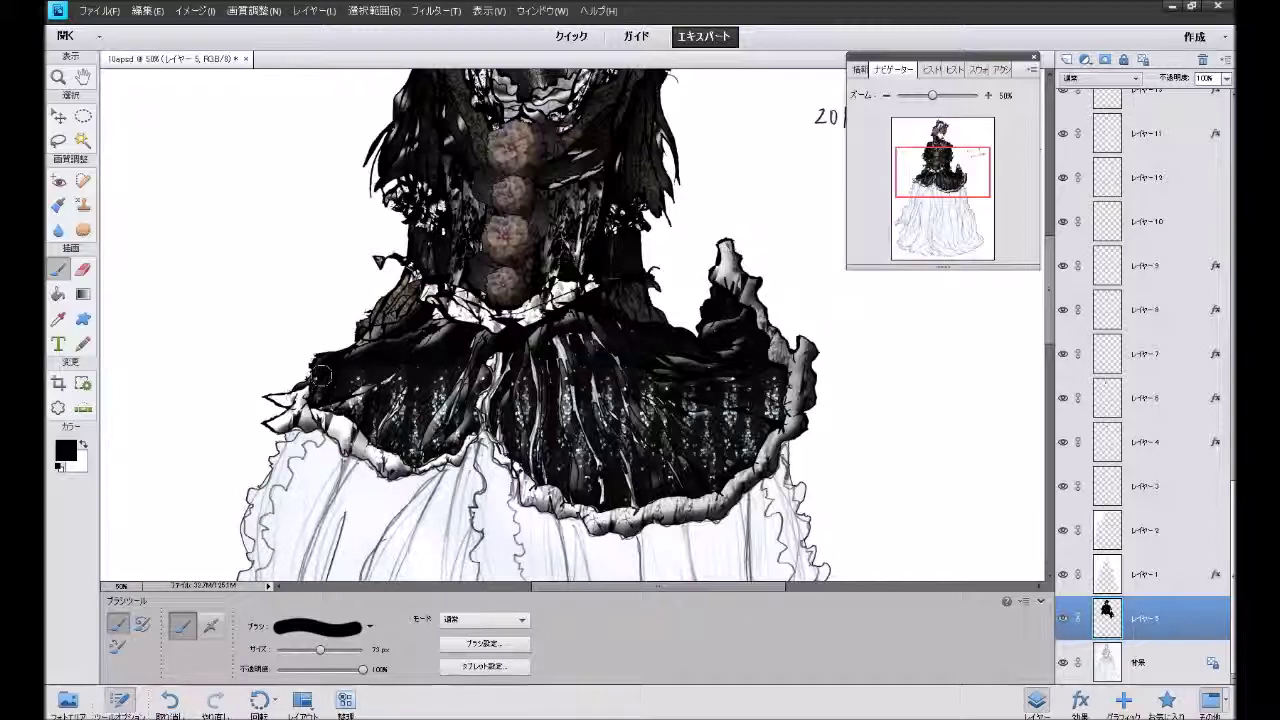
{"action": "left_click_drag", "start_coordinate": [343, 402], "coordinate": [347, 410]}
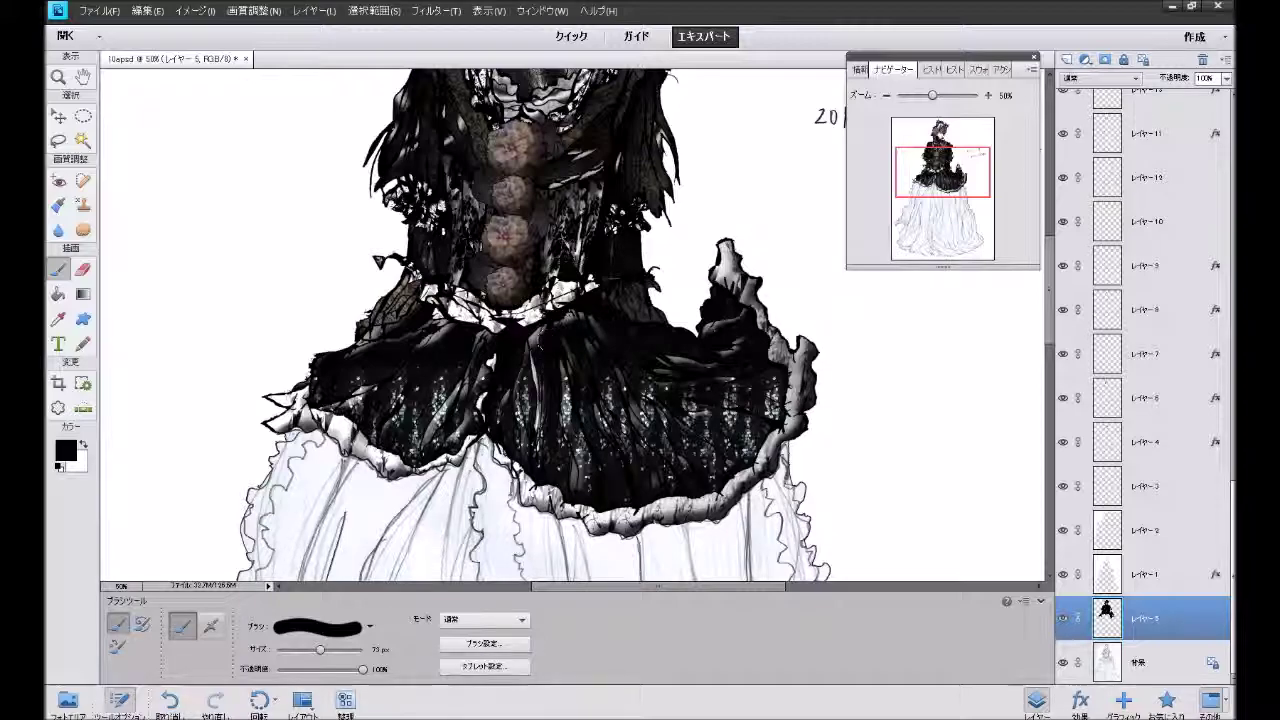
{"action": "left_click_drag", "start_coordinate": [541, 409], "coordinate": [566, 403]}
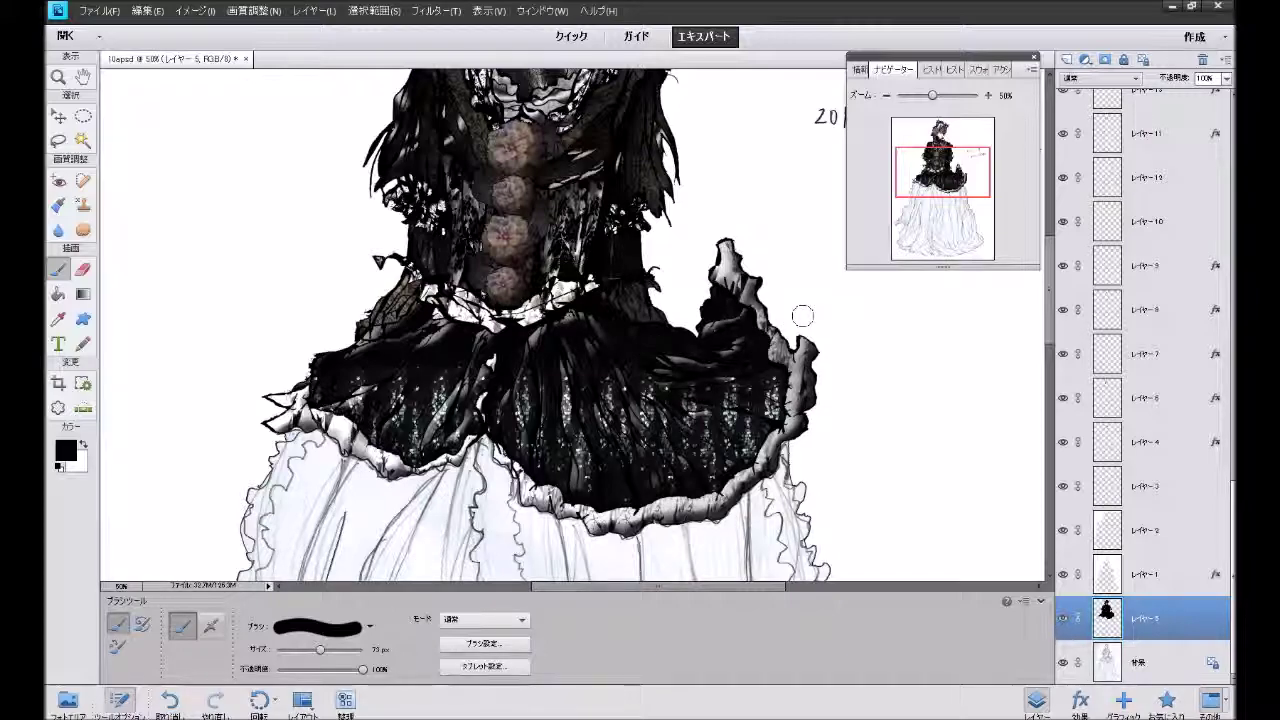
Zoom out to 25% to see the whole gown and make the topmost layer active.
{"action": "left_click", "coordinate": [886, 96]}
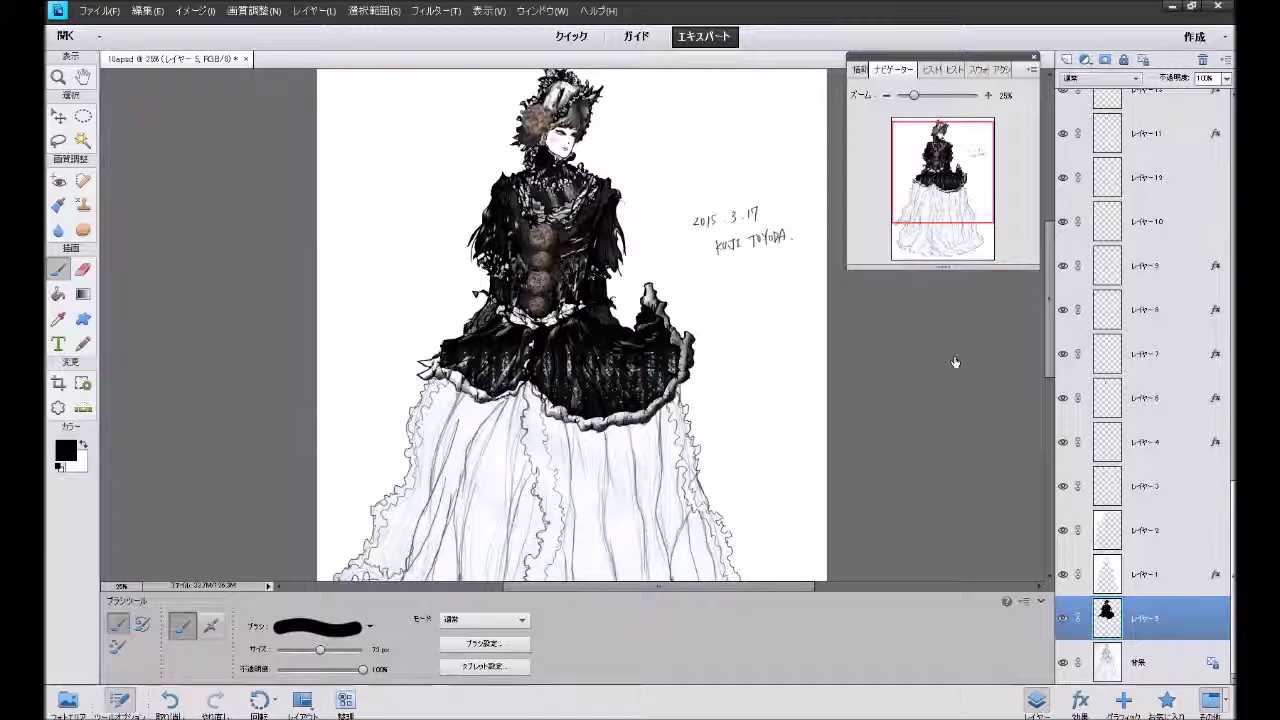
{"action": "scroll", "coordinate": [1116, 322], "scroll_direction": "up", "scroll_amount": 5}
{"action": "scroll", "coordinate": [1116, 322], "scroll_direction": "up", "scroll_amount": 5}
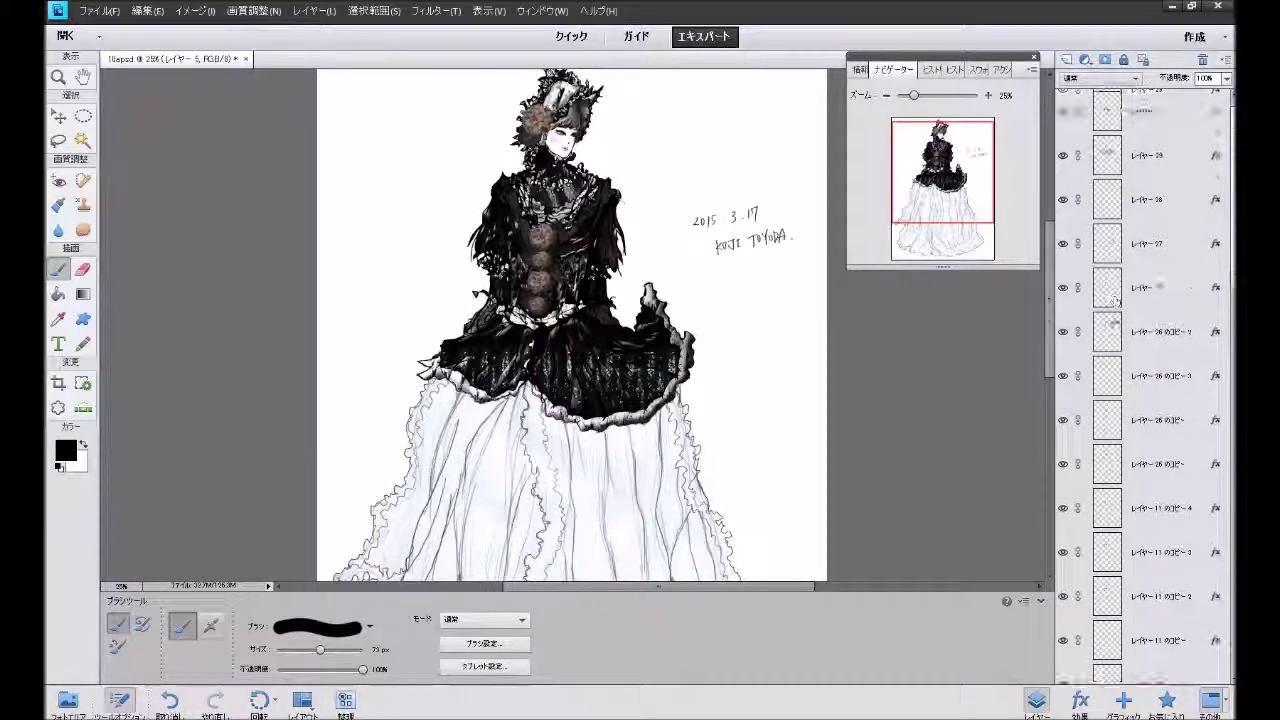
{"action": "left_click", "coordinate": [1143, 118]}
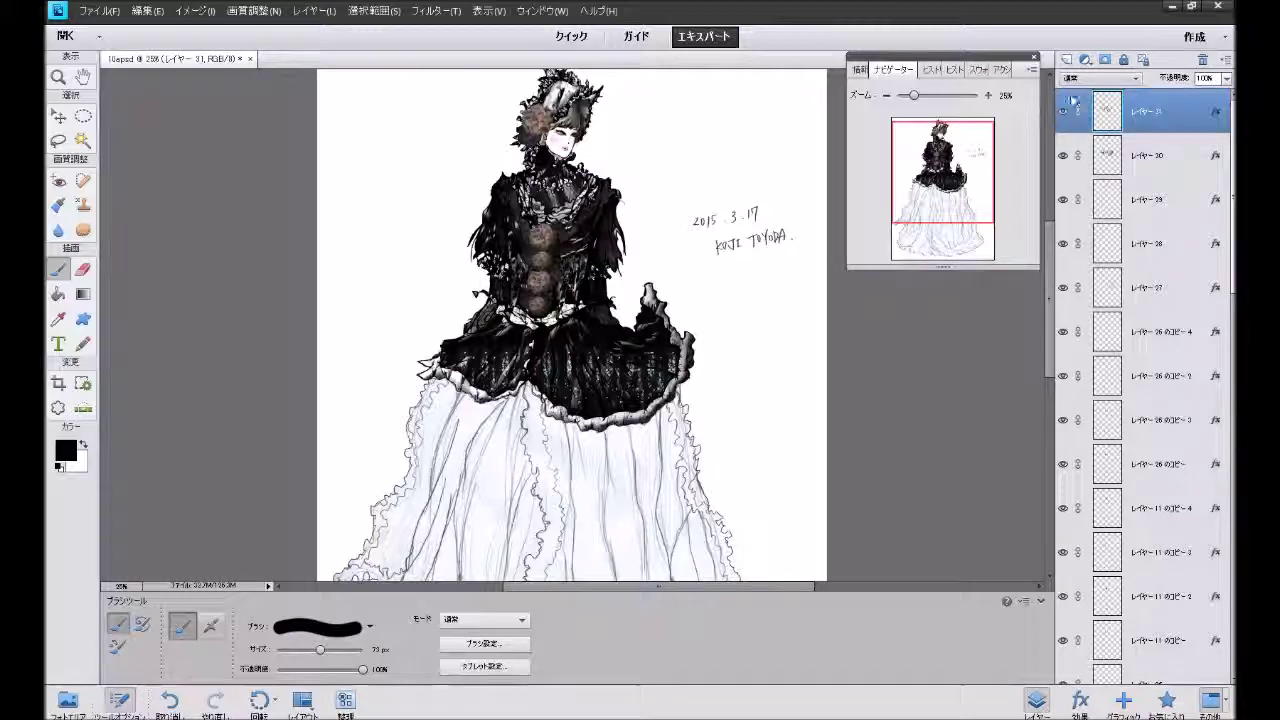
{"action": "scroll", "coordinate": [939, 431], "scroll_direction": "down", "scroll_amount": 2}
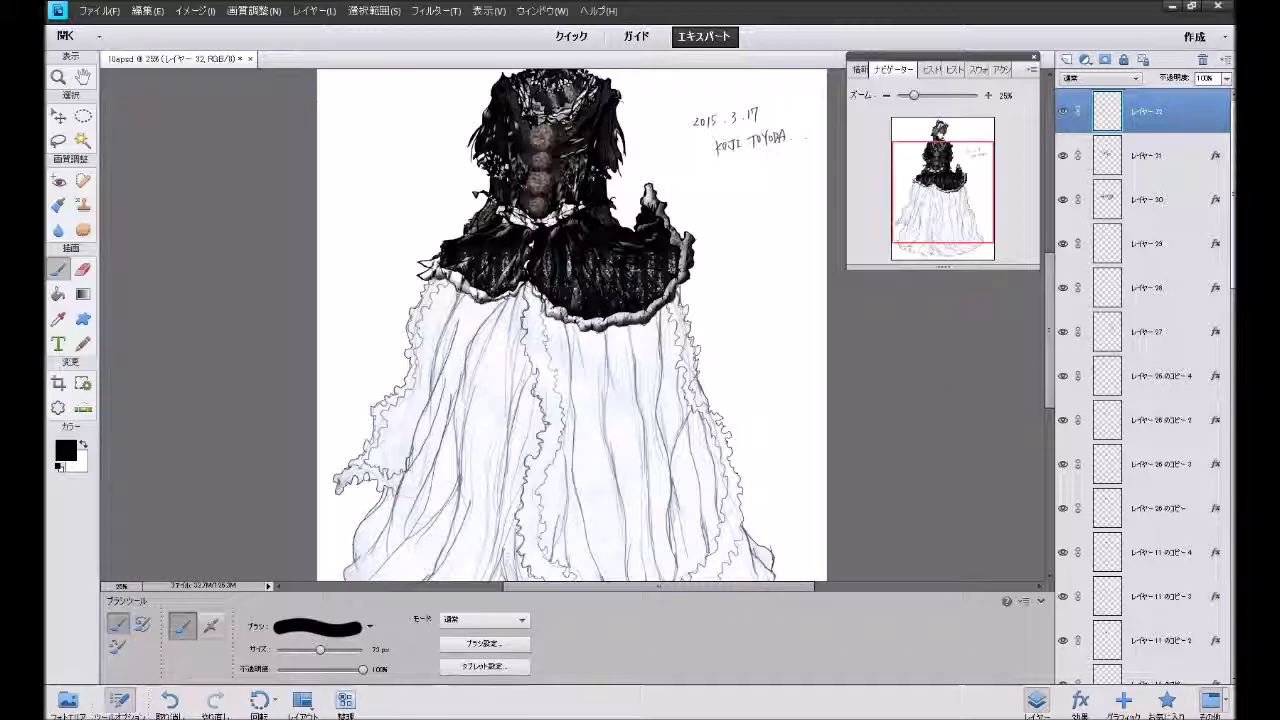
Choose the black frill pattern for the Paint Bucket and fill the skirt's front trim on Layer 32.
{"action": "left_click", "coordinate": [60, 295]}
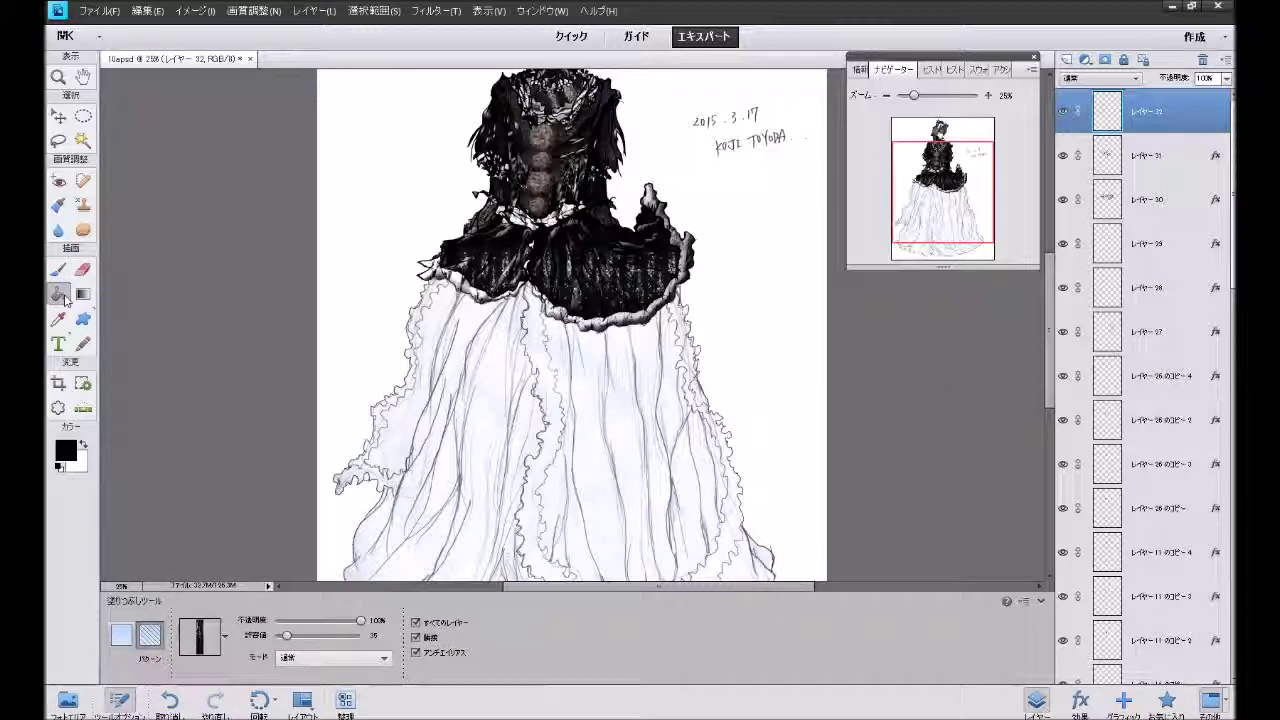
{"action": "left_click", "coordinate": [224, 640]}
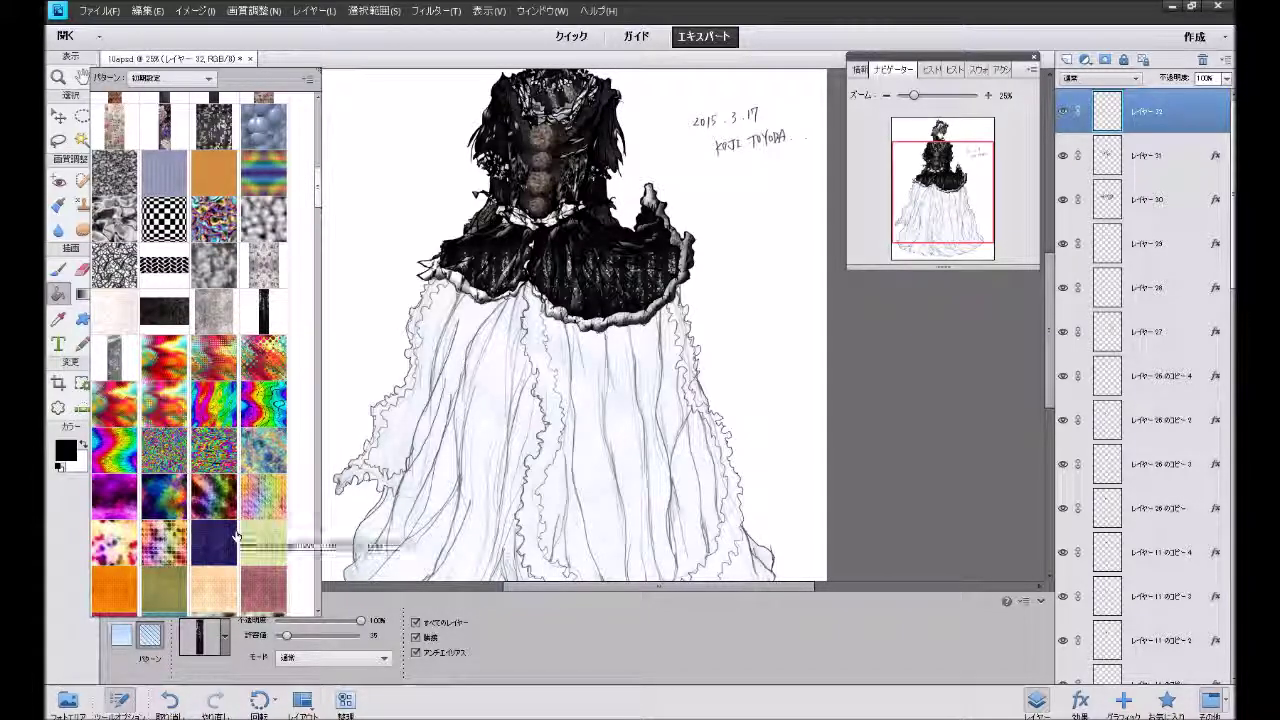
{"action": "scroll", "coordinate": [243, 435], "scroll_direction": "down", "scroll_amount": 3}
{"action": "scroll", "coordinate": [243, 435], "scroll_direction": "down", "scroll_amount": 5}
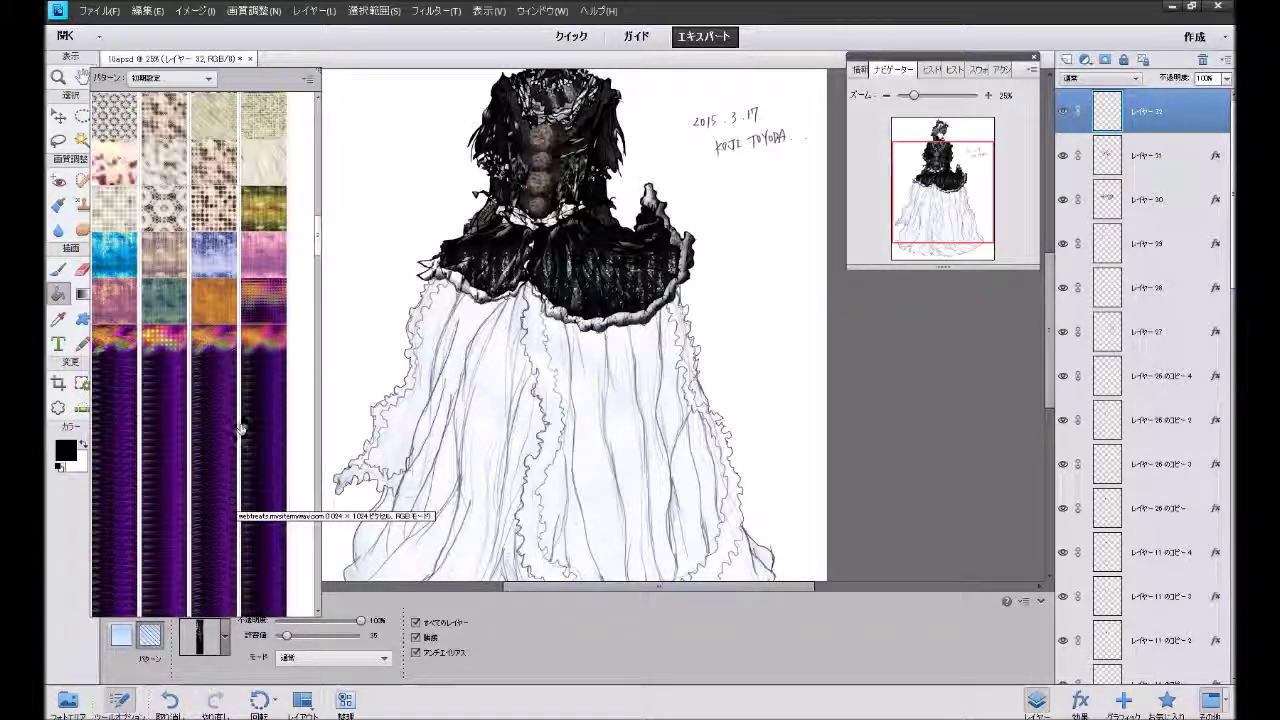
{"action": "scroll", "coordinate": [243, 435], "scroll_direction": "down", "scroll_amount": 5}
{"action": "scroll", "coordinate": [240, 430], "scroll_direction": "down", "scroll_amount": 5}
{"action": "scroll", "coordinate": [238, 428], "scroll_direction": "down", "scroll_amount": 5}
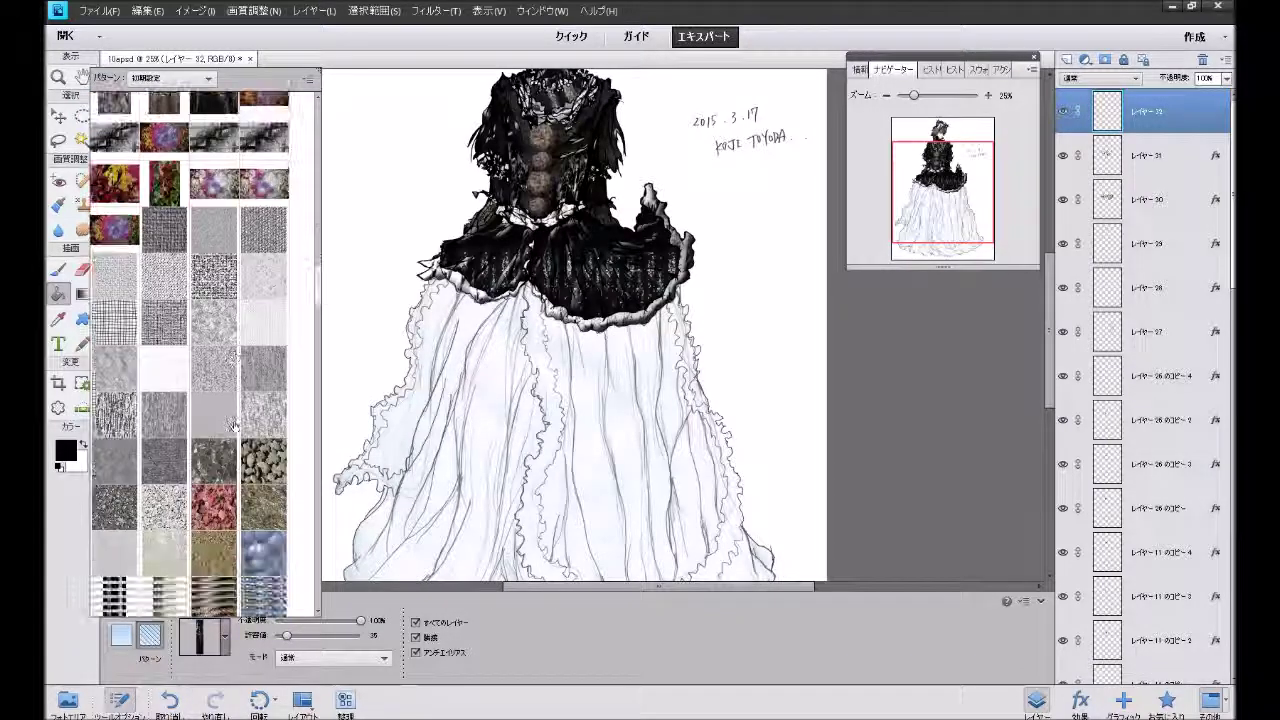
{"action": "scroll", "coordinate": [238, 428], "scroll_direction": "down", "scroll_amount": 5}
{"action": "scroll", "coordinate": [230, 380], "scroll_direction": "down", "scroll_amount": 5}
{"action": "scroll", "coordinate": [222, 318], "scroll_direction": "down", "scroll_amount": 5}
{"action": "scroll", "coordinate": [222, 318], "scroll_direction": "down", "scroll_amount": 5}
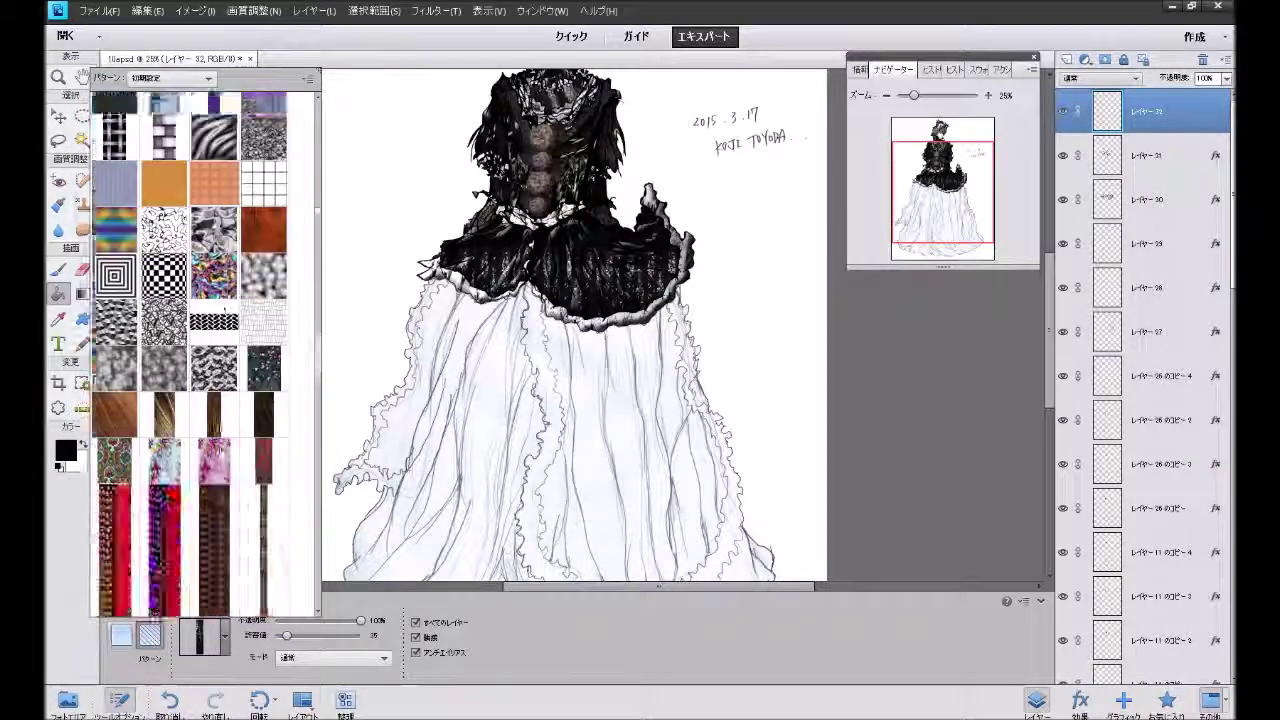
{"action": "scroll", "coordinate": [221, 350], "scroll_direction": "down", "scroll_amount": 5}
{"action": "scroll", "coordinate": [220, 390], "scroll_direction": "down", "scroll_amount": 5}
{"action": "scroll", "coordinate": [218, 426], "scroll_direction": "down", "scroll_amount": 5}
{"action": "scroll", "coordinate": [218, 421], "scroll_direction": "down", "scroll_amount": 5}
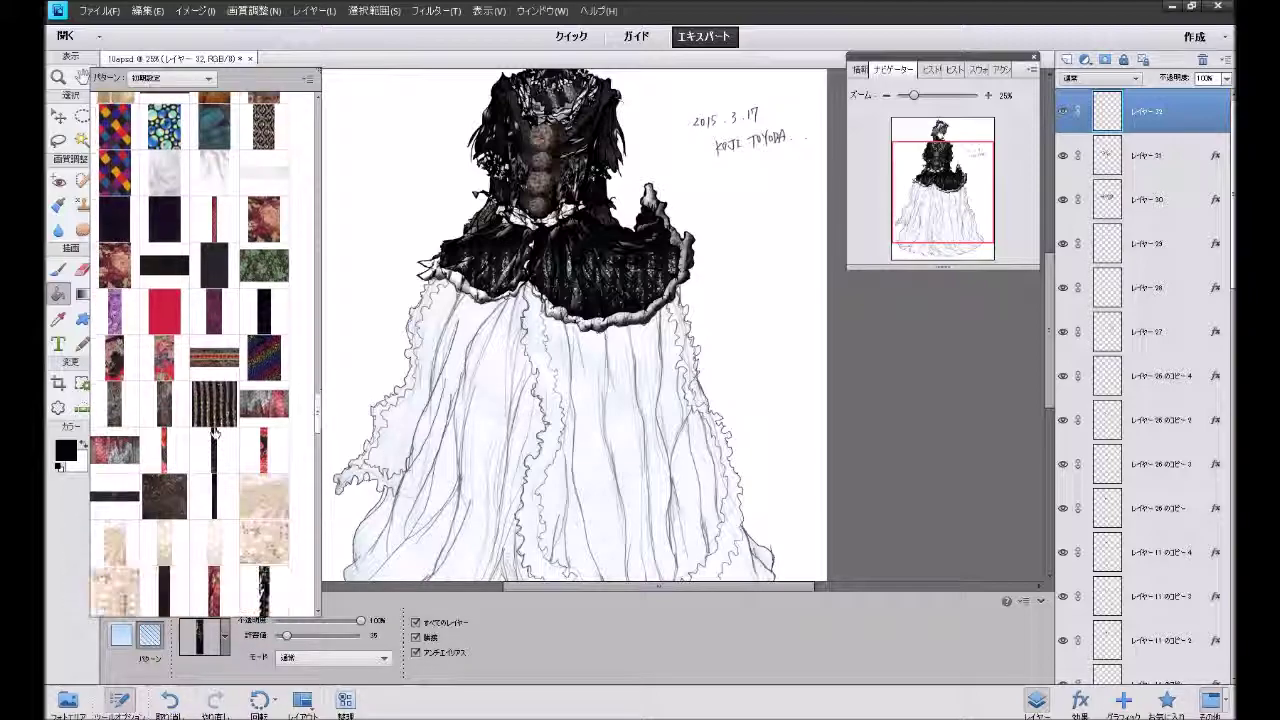
{"action": "scroll", "coordinate": [218, 421], "scroll_direction": "down", "scroll_amount": 5}
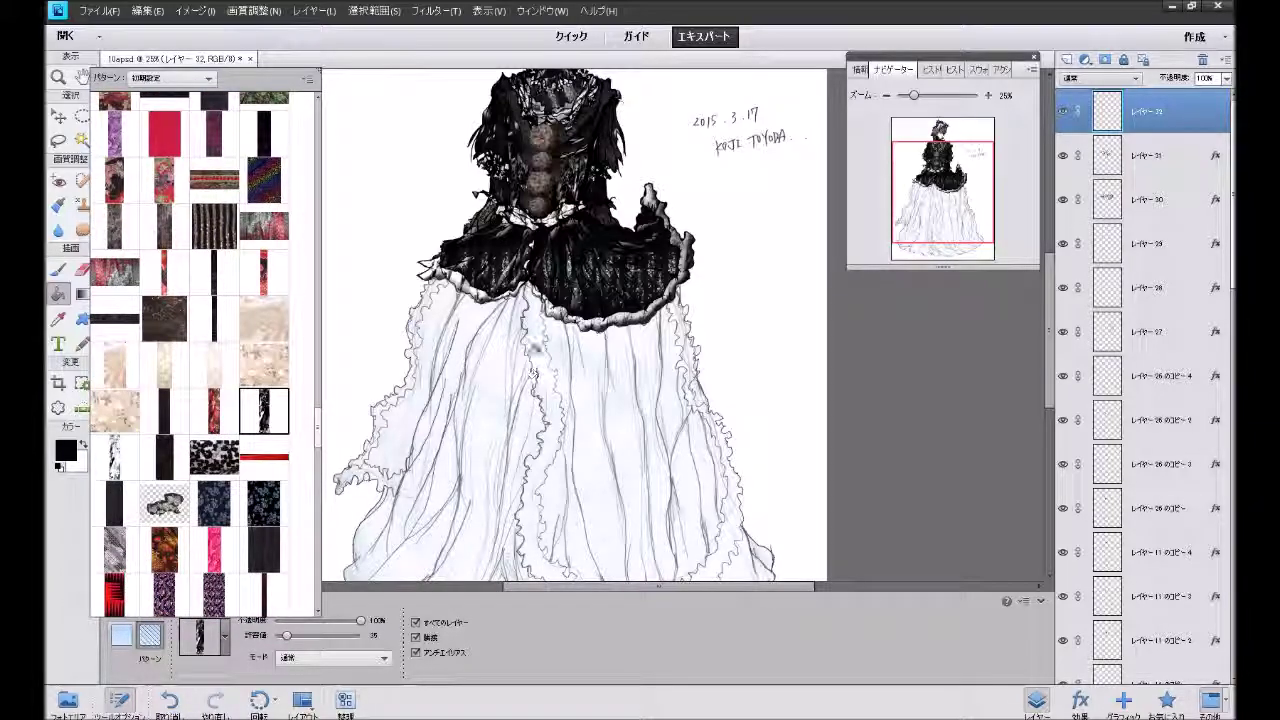
{"action": "left_click", "coordinate": [560, 390]}
{"action": "left_click", "coordinate": [684, 443]}
Pattern-fill the remaining trim gaps along the skirt's right edge and ruffle, then zoom to 50%.
{"action": "scroll", "coordinate": [684, 443], "scroll_direction": "down", "scroll_amount": 3}
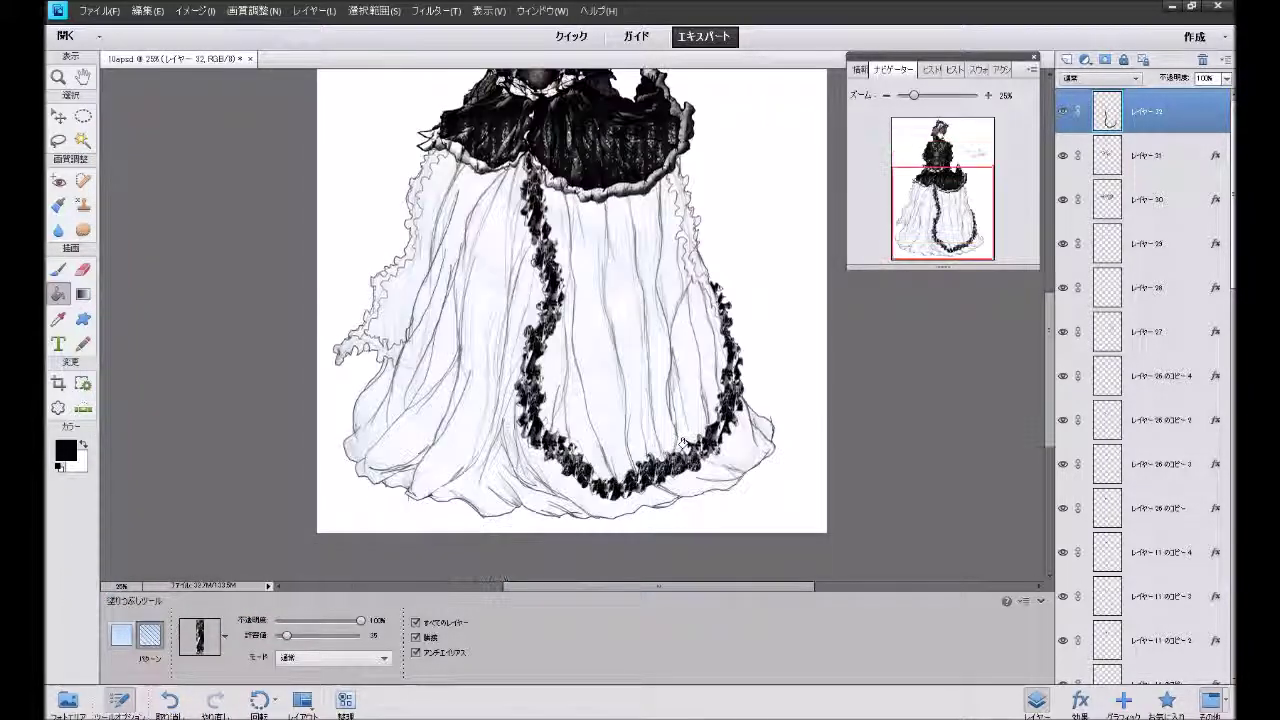
{"action": "scroll", "coordinate": [684, 443], "scroll_direction": "up", "scroll_amount": 2}
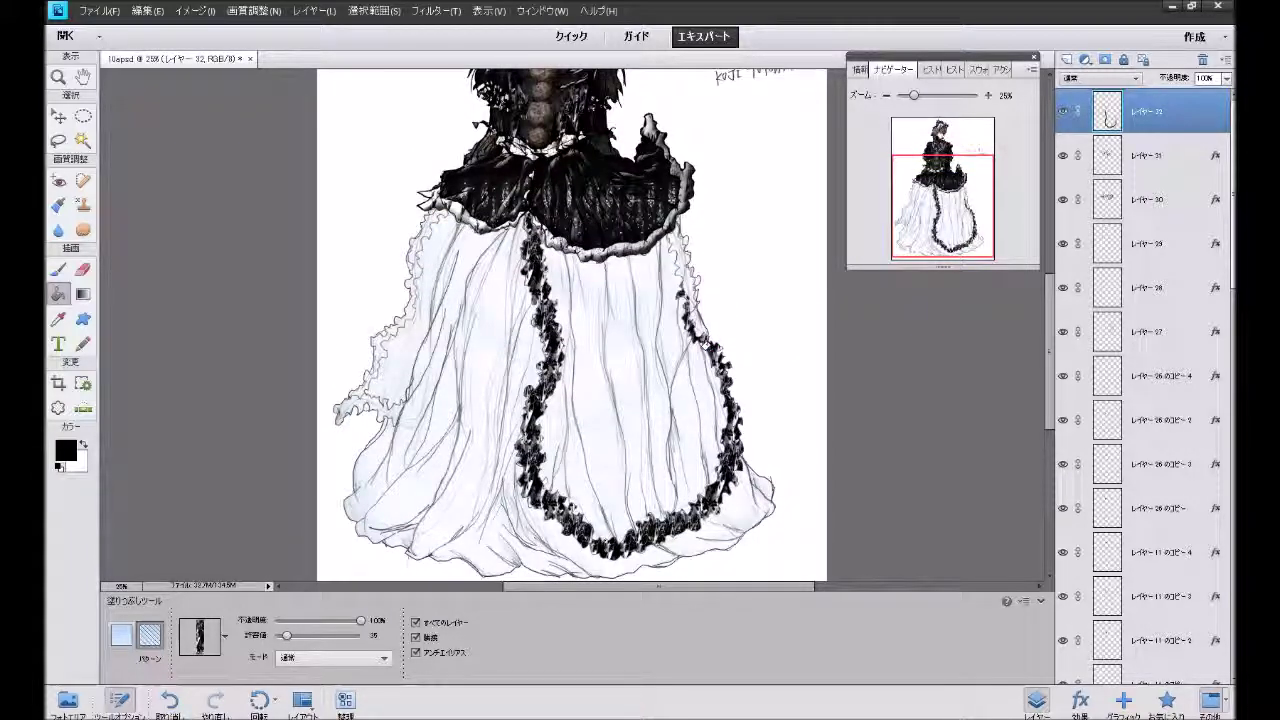
{"action": "left_click", "coordinate": [686, 302]}
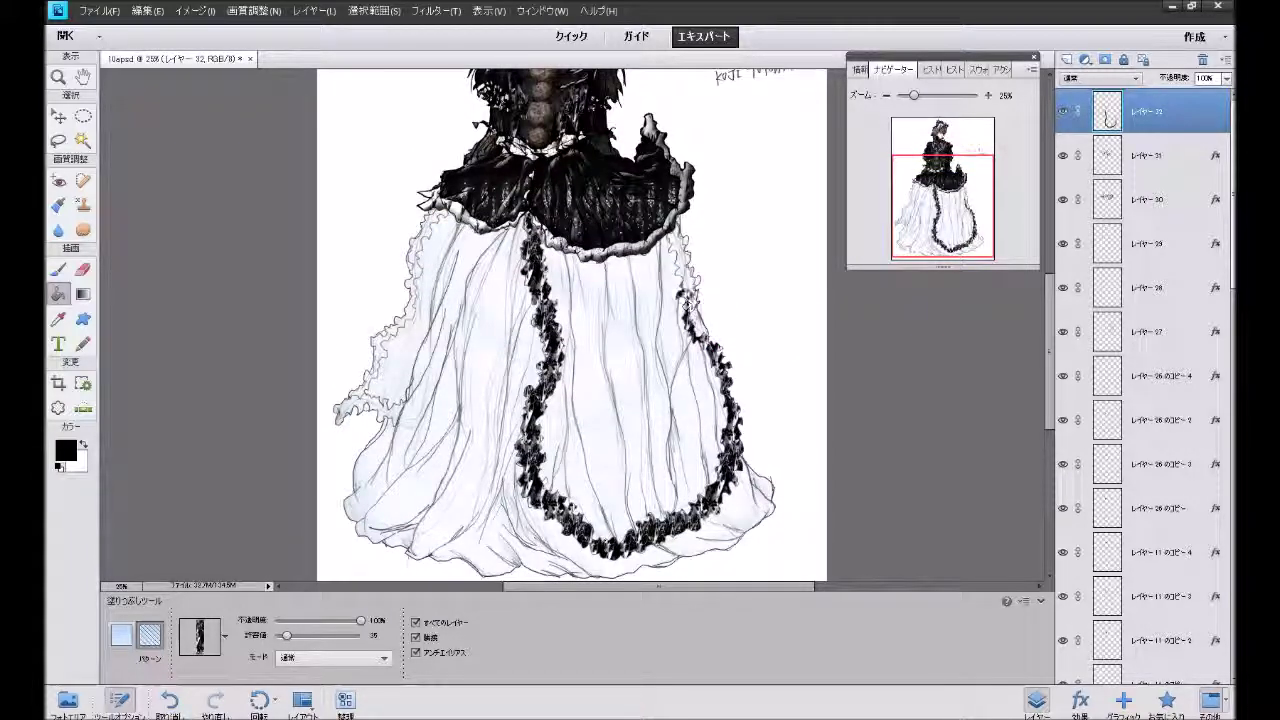
{"action": "left_click", "coordinate": [686, 271]}
{"action": "left_click", "coordinate": [689, 277]}
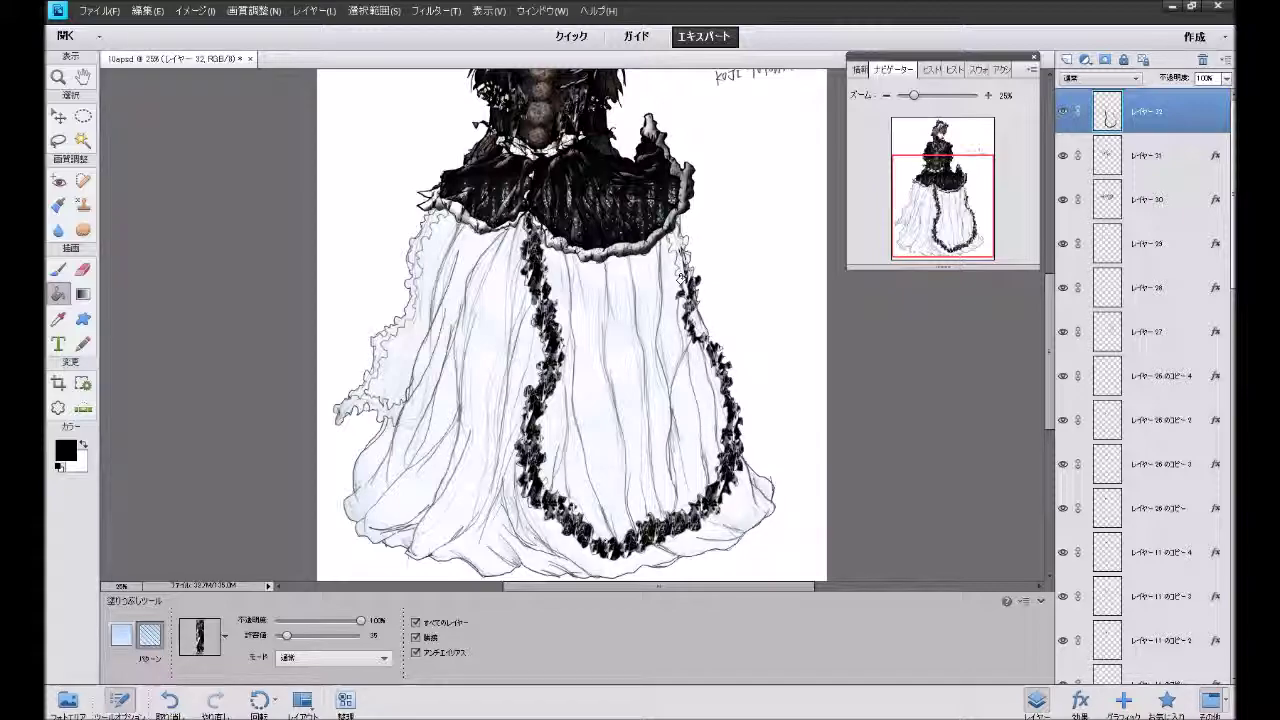
{"action": "left_click", "coordinate": [682, 242]}
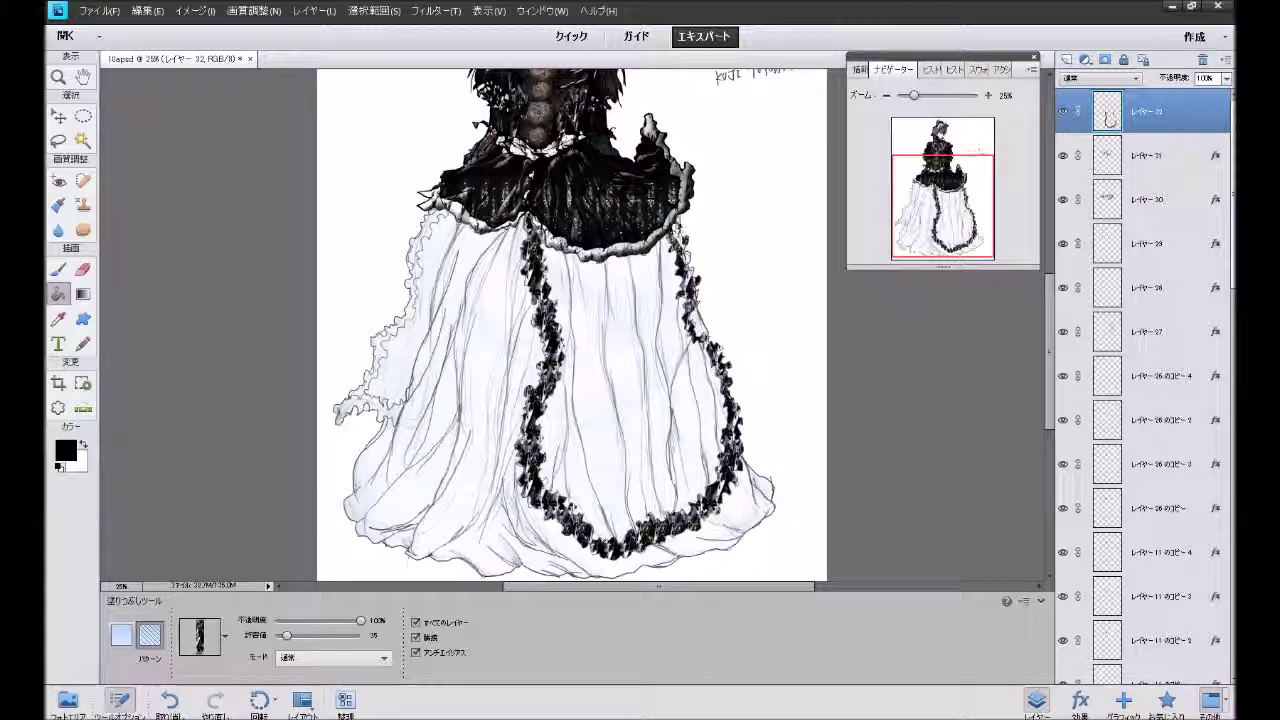
{"action": "left_click", "coordinate": [676, 232]}
{"action": "left_click", "coordinate": [686, 258]}
{"action": "left_click", "coordinate": [686, 256]}
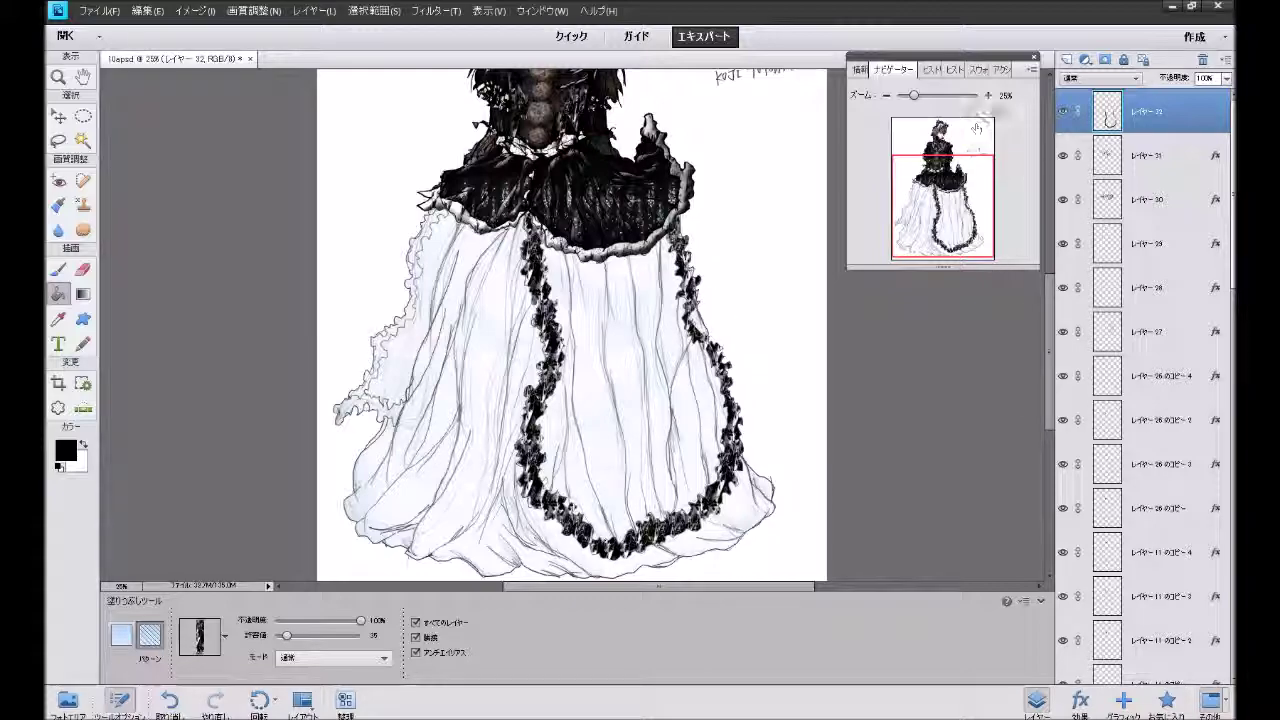
{"action": "left_click", "coordinate": [988, 95]}
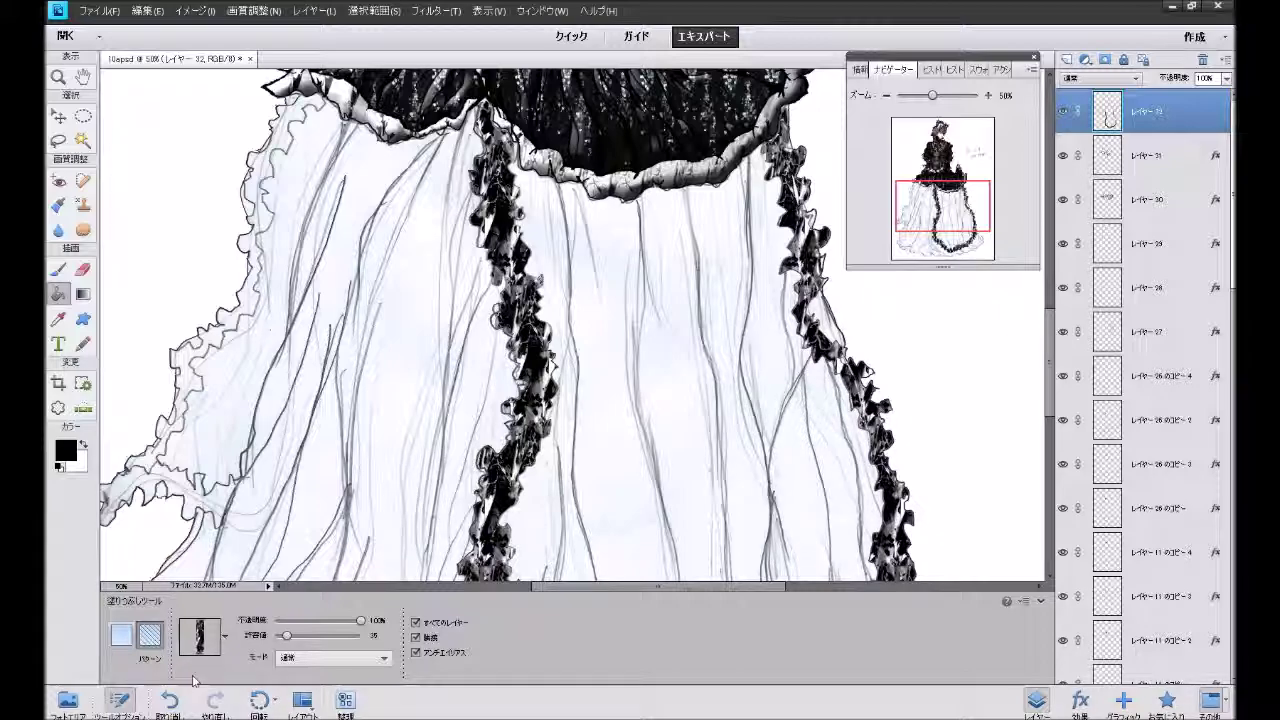
Undo the last pattern fill and refill the trim area with the black pattern.
{"action": "left_click", "coordinate": [170, 700]}
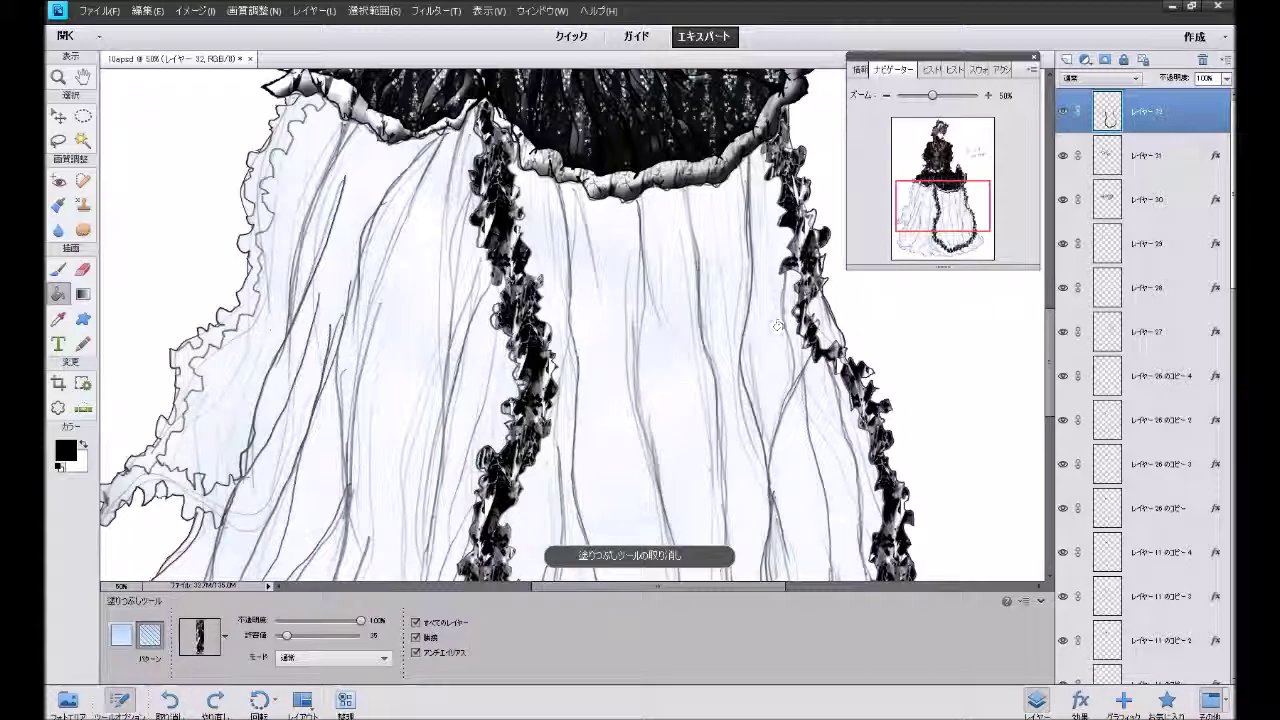
{"action": "left_click", "coordinate": [819, 328]}
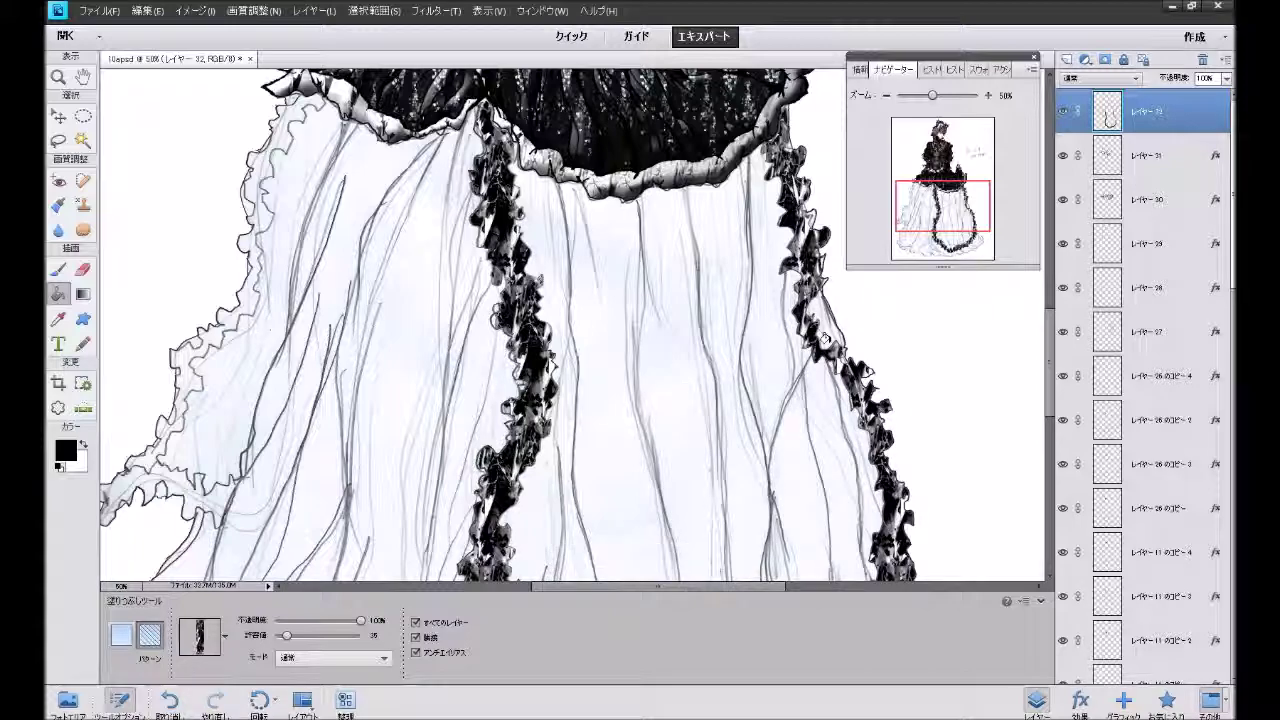
{"action": "scroll", "coordinate": [822, 333], "scroll_direction": "down", "scroll_amount": 2}
{"action": "scroll", "coordinate": [830, 343], "scroll_direction": "down", "scroll_amount": 2}
{"action": "scroll", "coordinate": [830, 343], "scroll_direction": "down", "scroll_amount": 1}
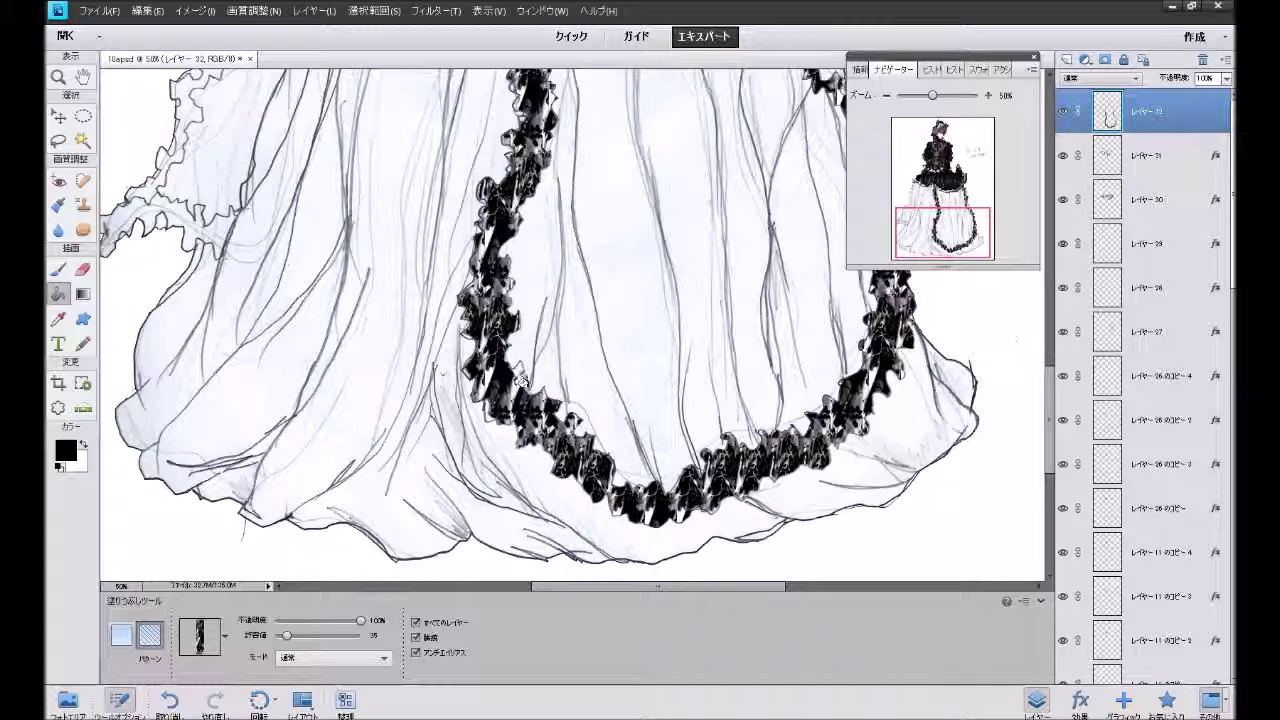
{"action": "scroll", "coordinate": [514, 369], "scroll_direction": "up", "scroll_amount": 2}
{"action": "scroll", "coordinate": [530, 350], "scroll_direction": "up", "scroll_amount": 1}
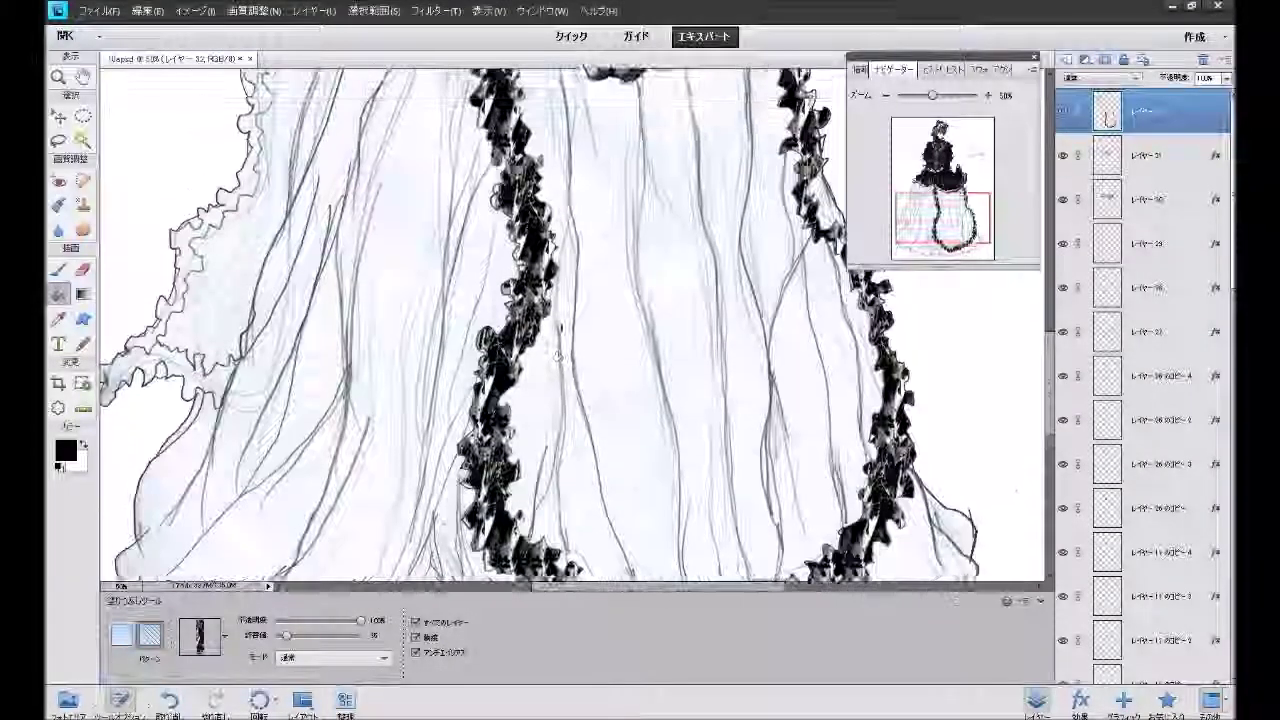
{"action": "scroll", "coordinate": [554, 327], "scroll_direction": "up", "scroll_amount": 2}
{"action": "scroll", "coordinate": [548, 325], "scroll_direction": "up", "scroll_amount": 1}
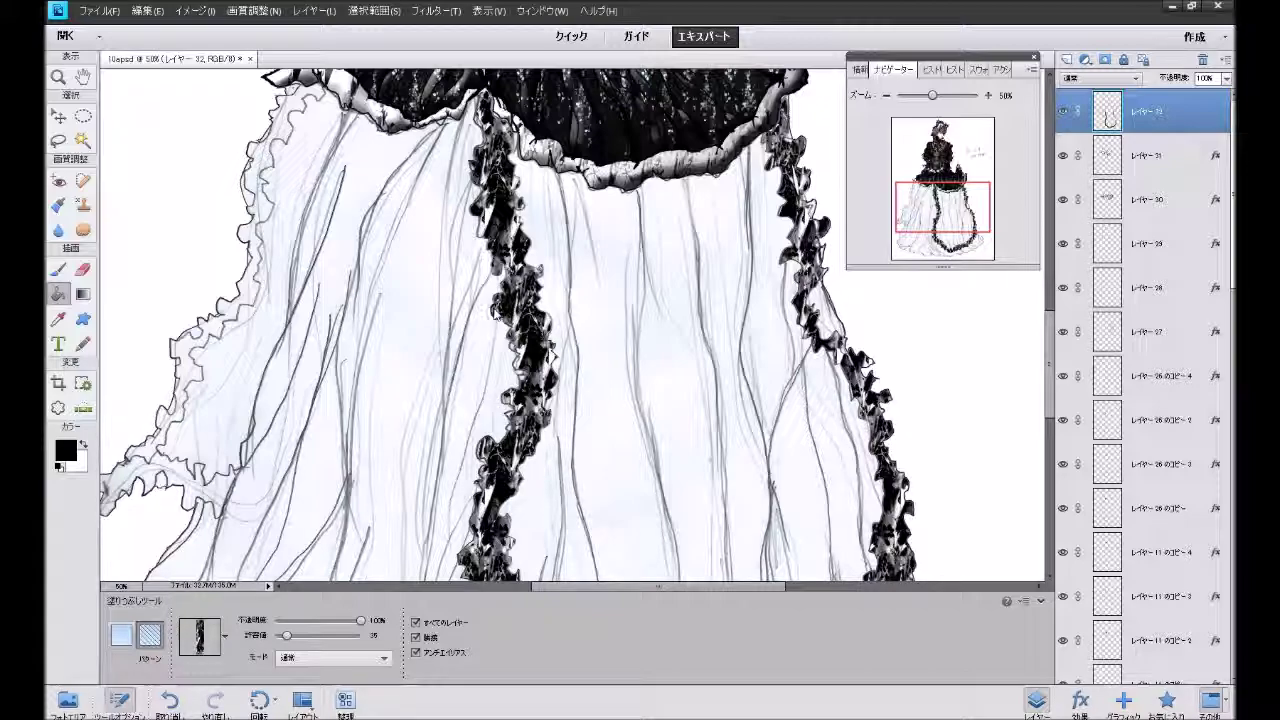
{"action": "scroll", "coordinate": [489, 304], "scroll_direction": "up", "scroll_amount": 1}
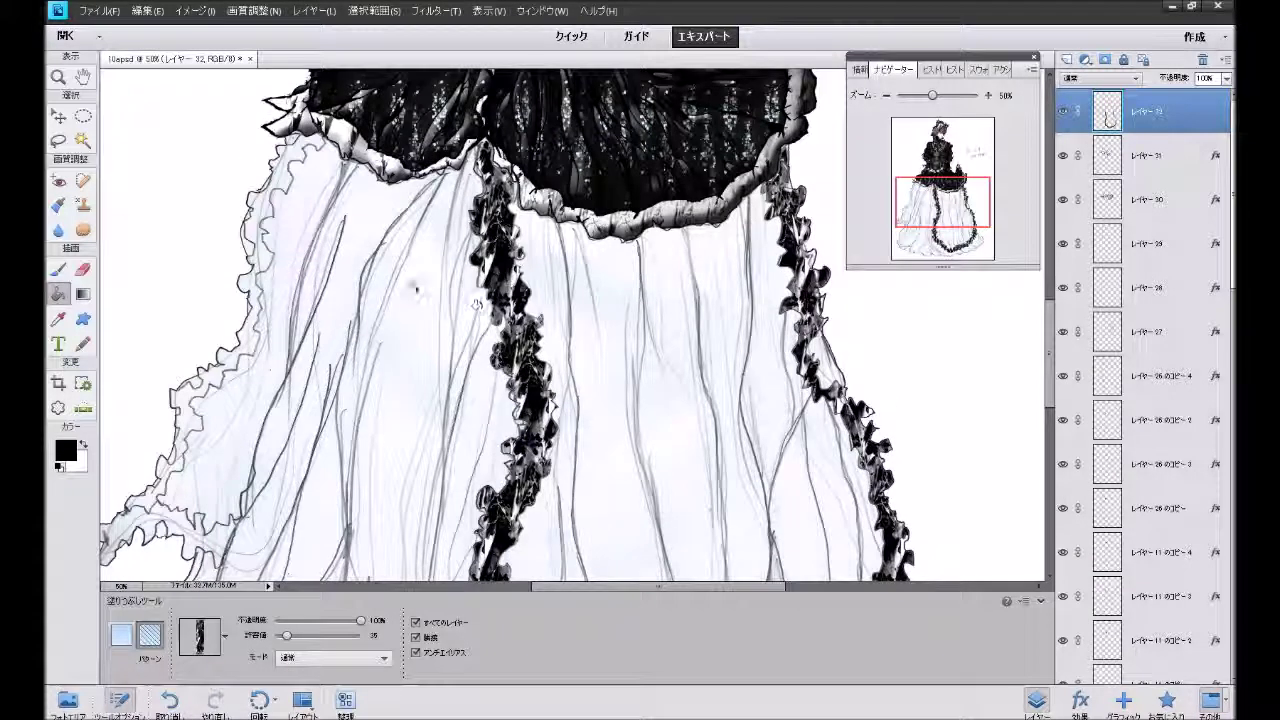
Fill the ruffle segments along the skirt's left edge with the black pattern.
{"action": "left_click", "coordinate": [296, 152]}
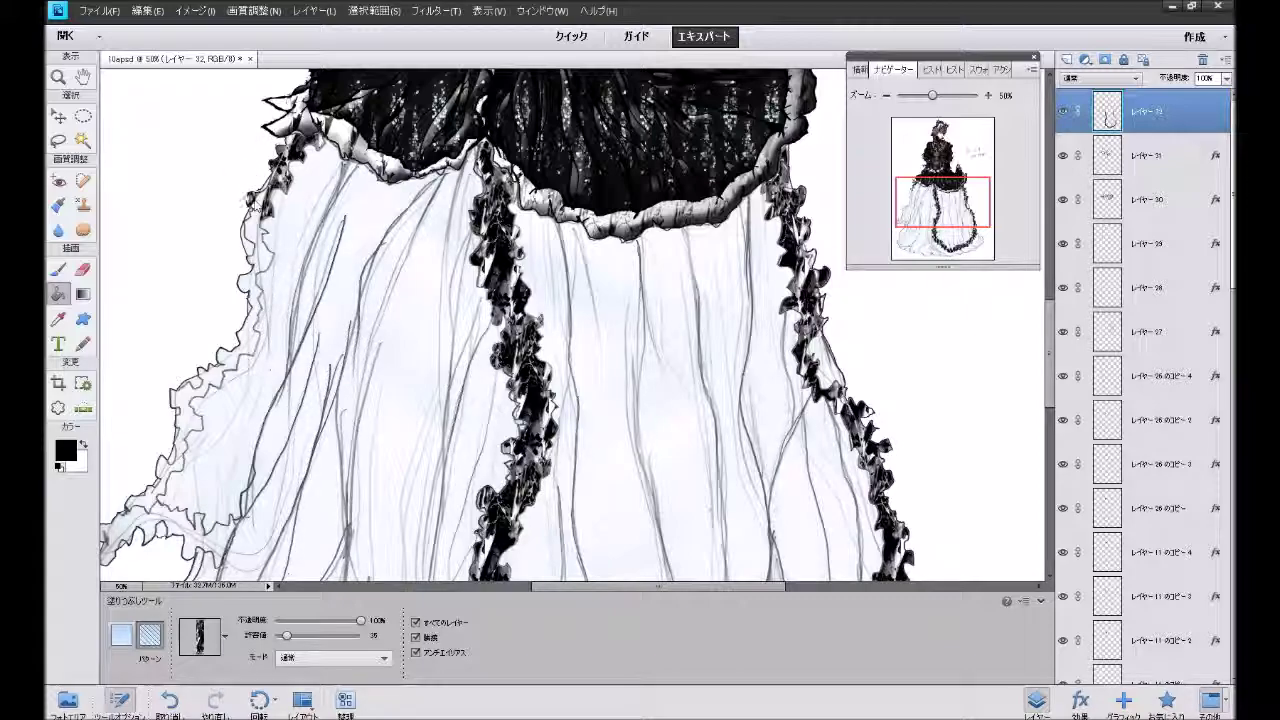
{"action": "left_click", "coordinate": [252, 205]}
{"action": "left_click", "coordinate": [255, 220]}
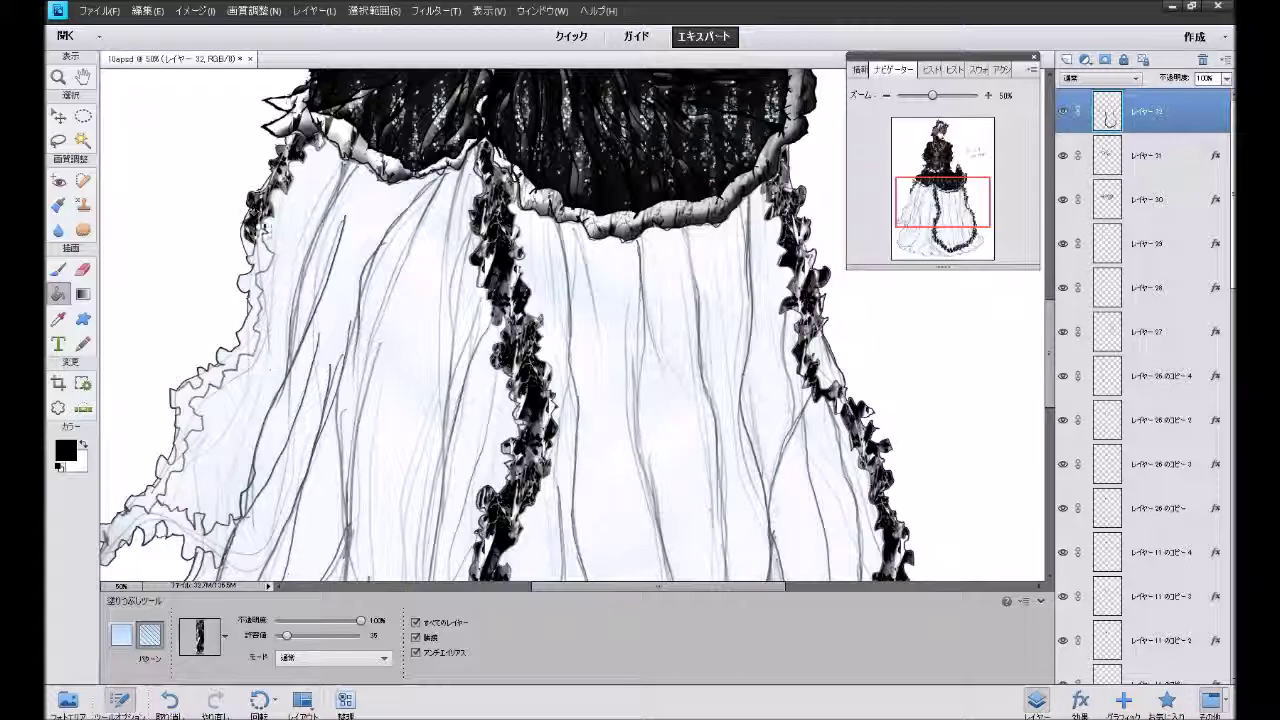
{"action": "left_click", "coordinate": [258, 240]}
{"action": "left_click", "coordinate": [257, 258]}
{"action": "left_click", "coordinate": [251, 258]}
{"action": "scroll", "coordinate": [248, 249], "scroll_direction": "down", "scroll_amount": 3}
{"action": "scroll", "coordinate": [248, 249], "scroll_direction": "down", "scroll_amount": 2}
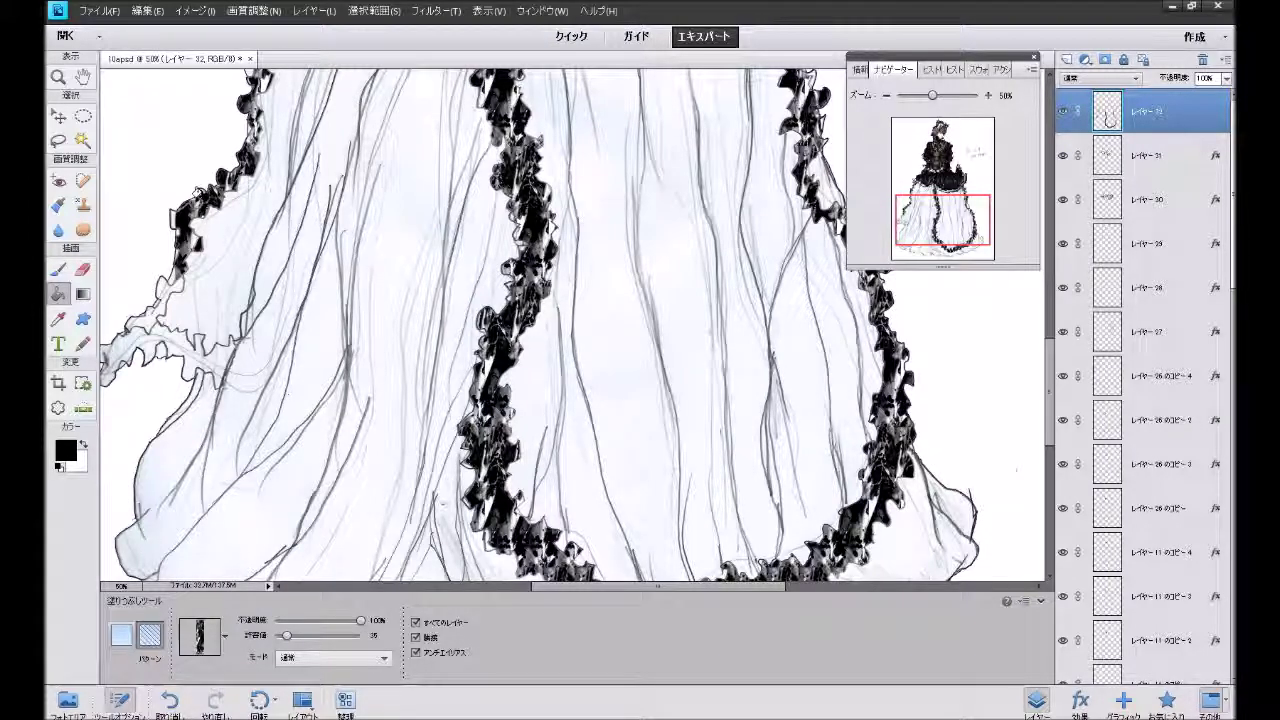
Fill the remaining small white gaps lower in the left ruffle black.
{"action": "left_click", "coordinate": [170, 214]}
{"action": "left_click", "coordinate": [165, 284]}
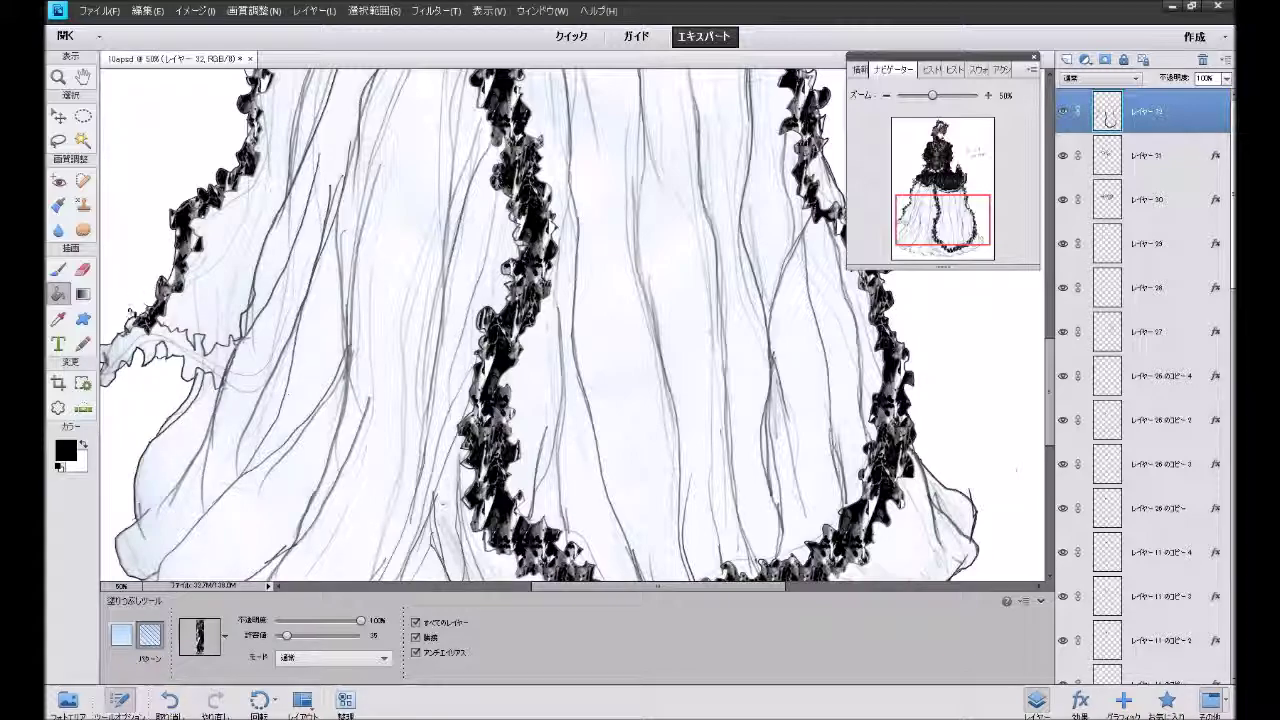
{"action": "left_click", "coordinate": [122, 344]}
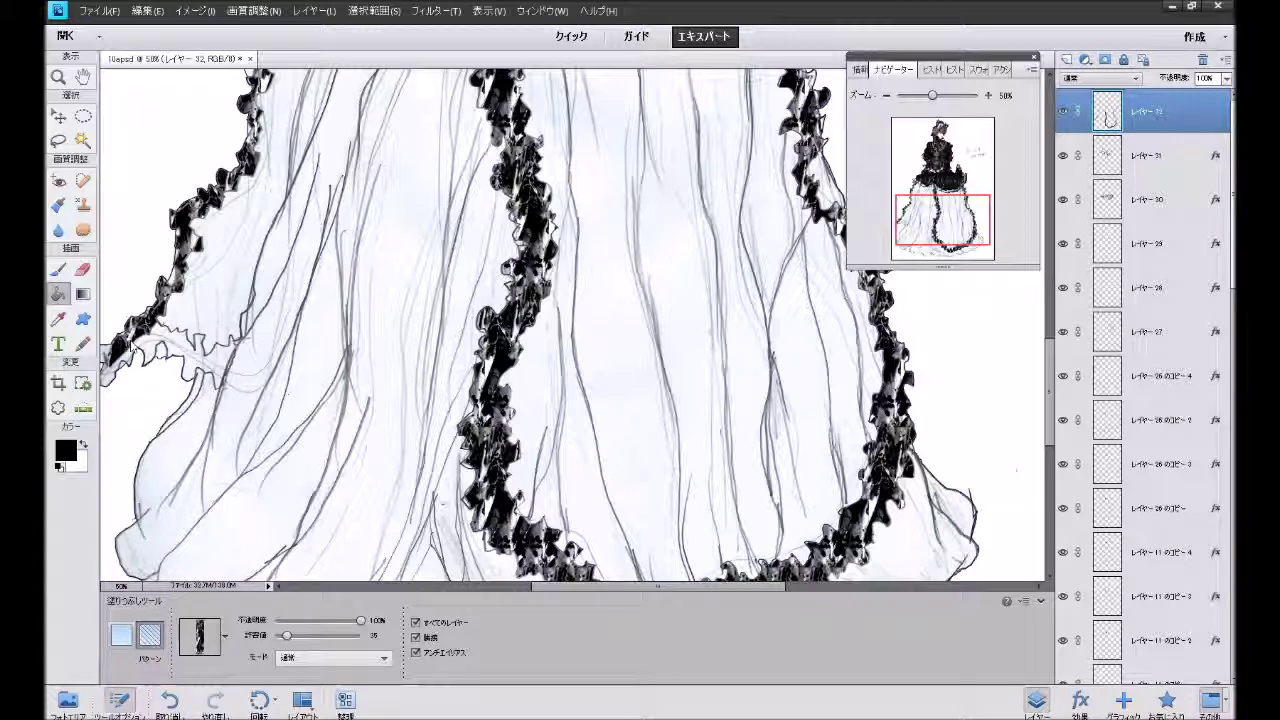
{"action": "left_click", "coordinate": [143, 342]}
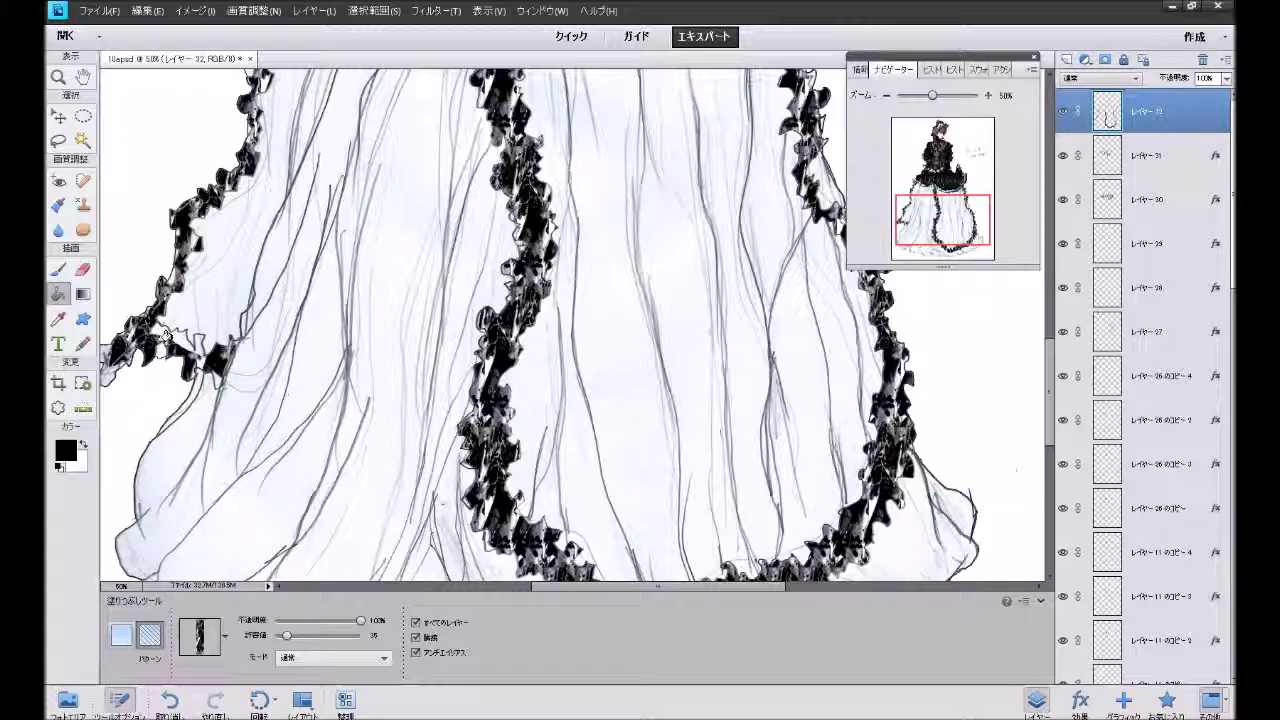
{"action": "left_click", "coordinate": [172, 342]}
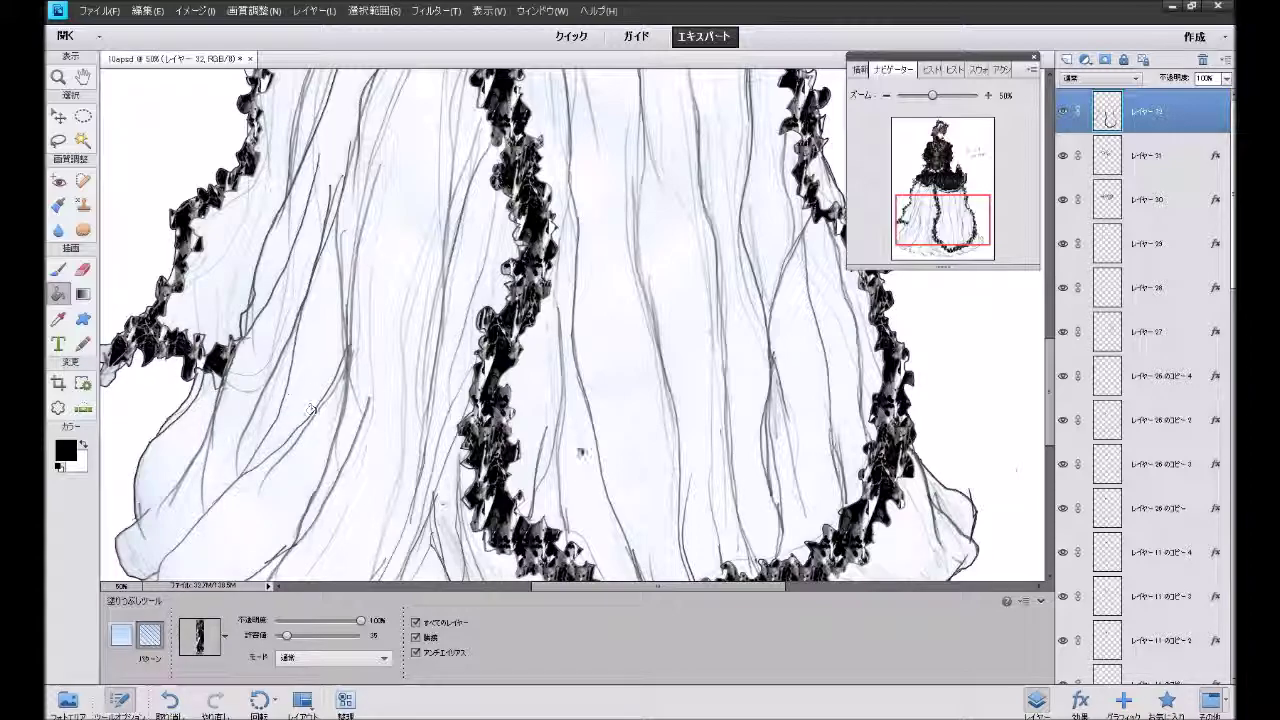
{"action": "left_click_drag", "start_coordinate": [912, 226], "coordinate": [904, 222]}
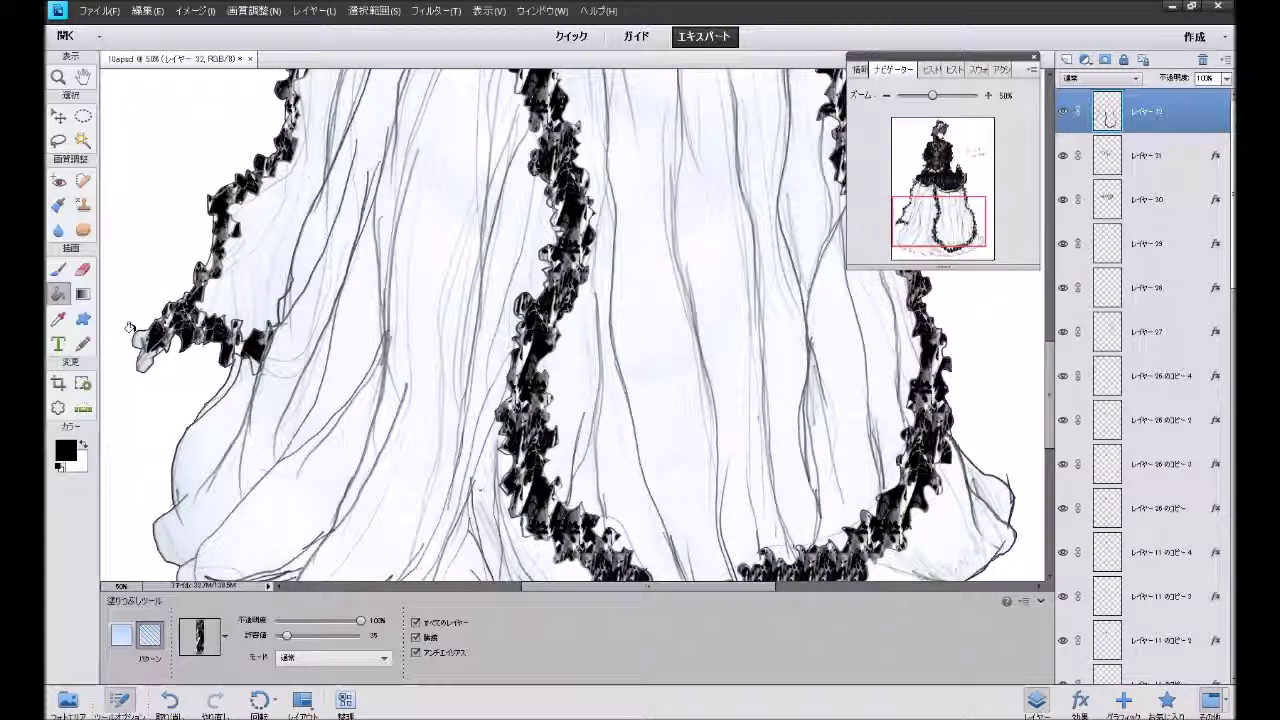
{"action": "left_click", "coordinate": [144, 358]}
{"action": "left_click", "coordinate": [145, 346]}
{"action": "left_click", "coordinate": [152, 345]}
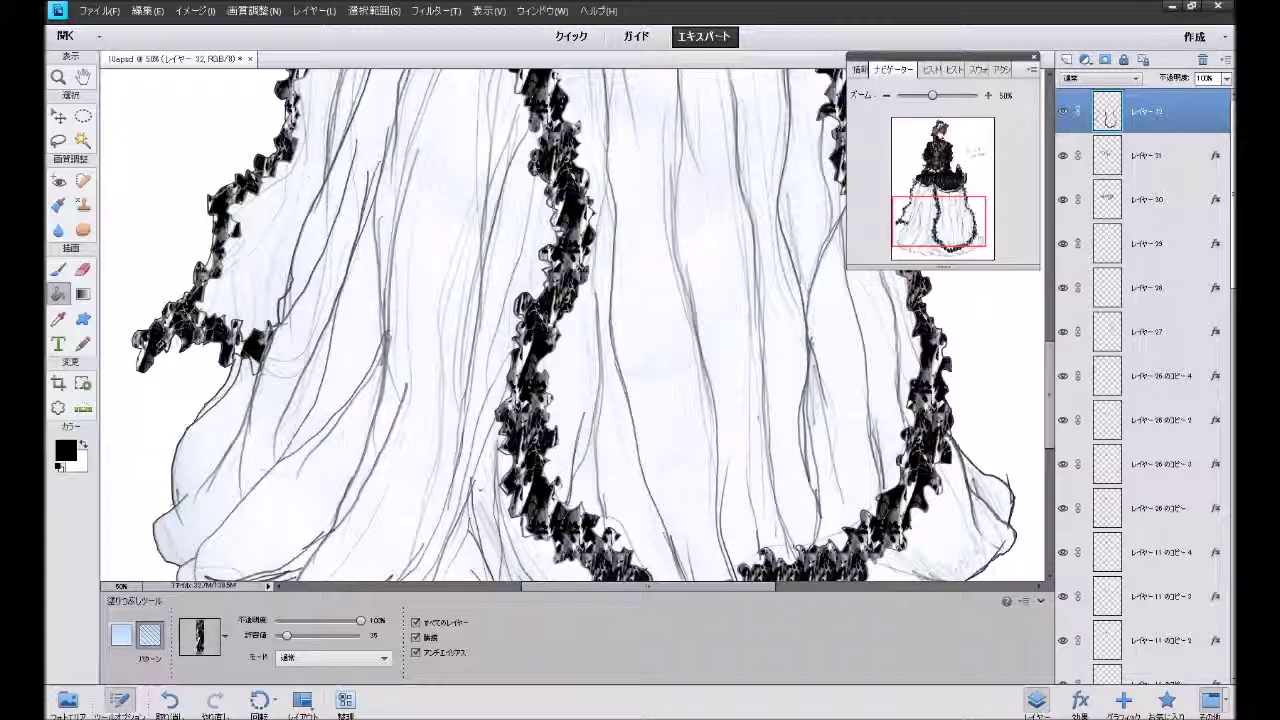
Zoom out to 25% to see the whole dress.
{"action": "scroll", "coordinate": [557, 309], "scroll_direction": "up", "scroll_amount": 5}
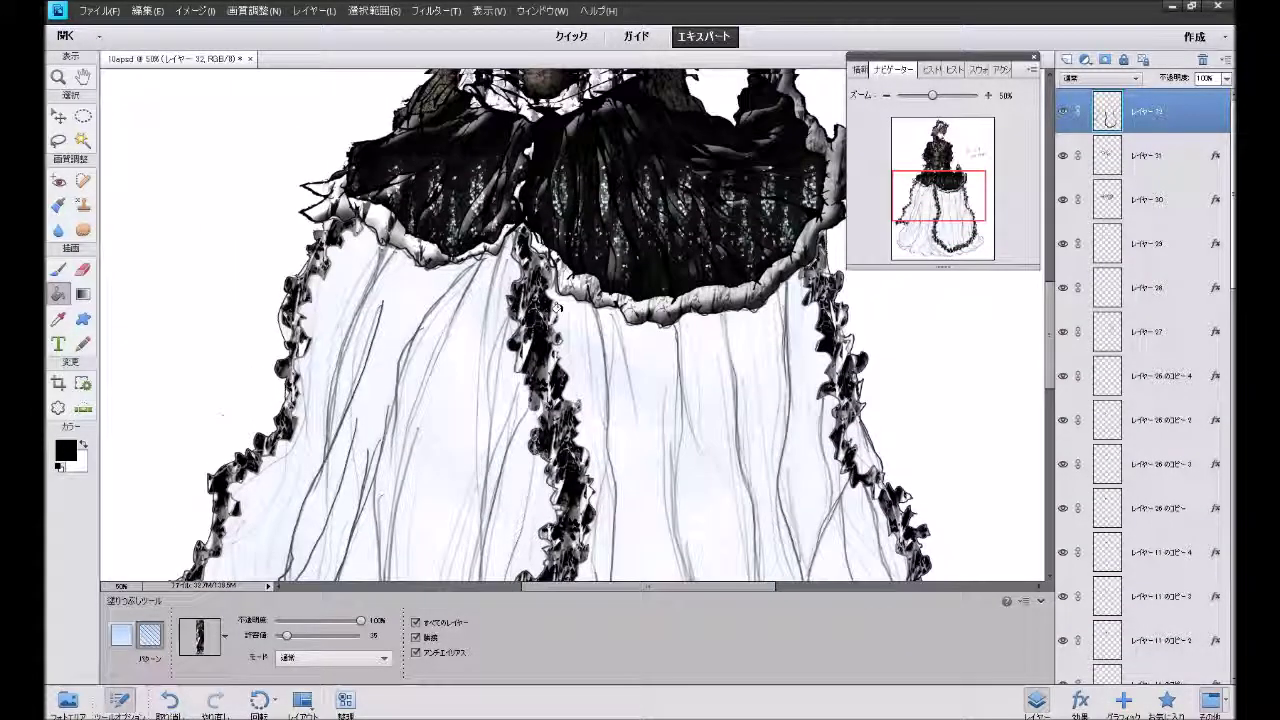
{"action": "scroll", "coordinate": [557, 309], "scroll_direction": "down", "scroll_amount": 3}
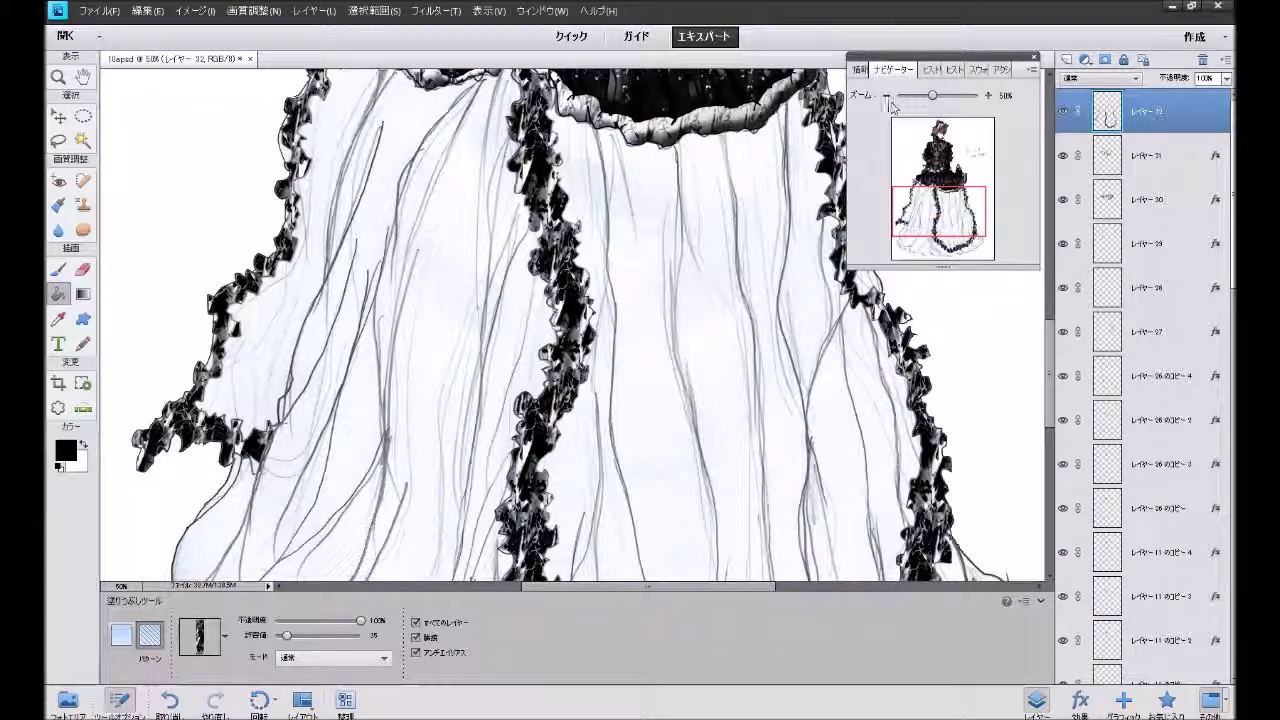
{"action": "left_click", "coordinate": [886, 96]}
{"action": "left_click", "coordinate": [886, 96]}
{"action": "scroll", "coordinate": [949, 369], "scroll_direction": "up", "scroll_amount": 1}
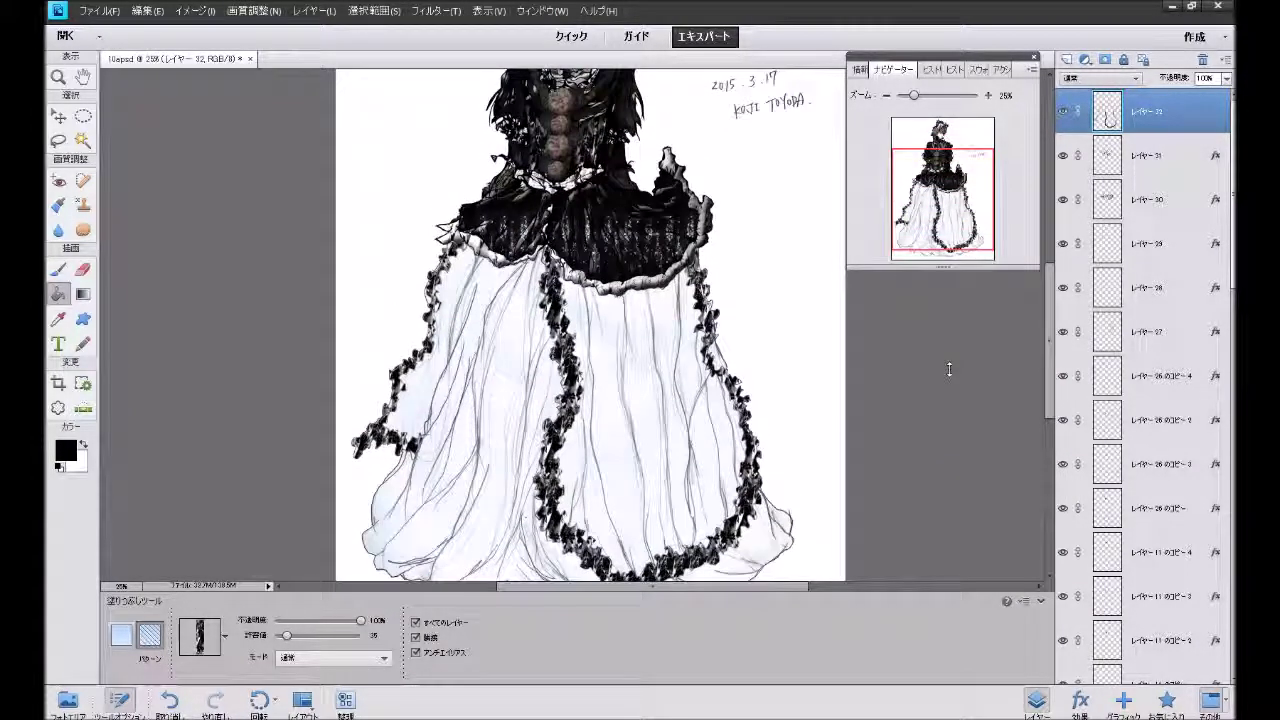
{"action": "scroll", "coordinate": [949, 369], "scroll_direction": "up", "scroll_amount": 3}
{"action": "scroll", "coordinate": [949, 369], "scroll_direction": "down", "scroll_amount": 4}
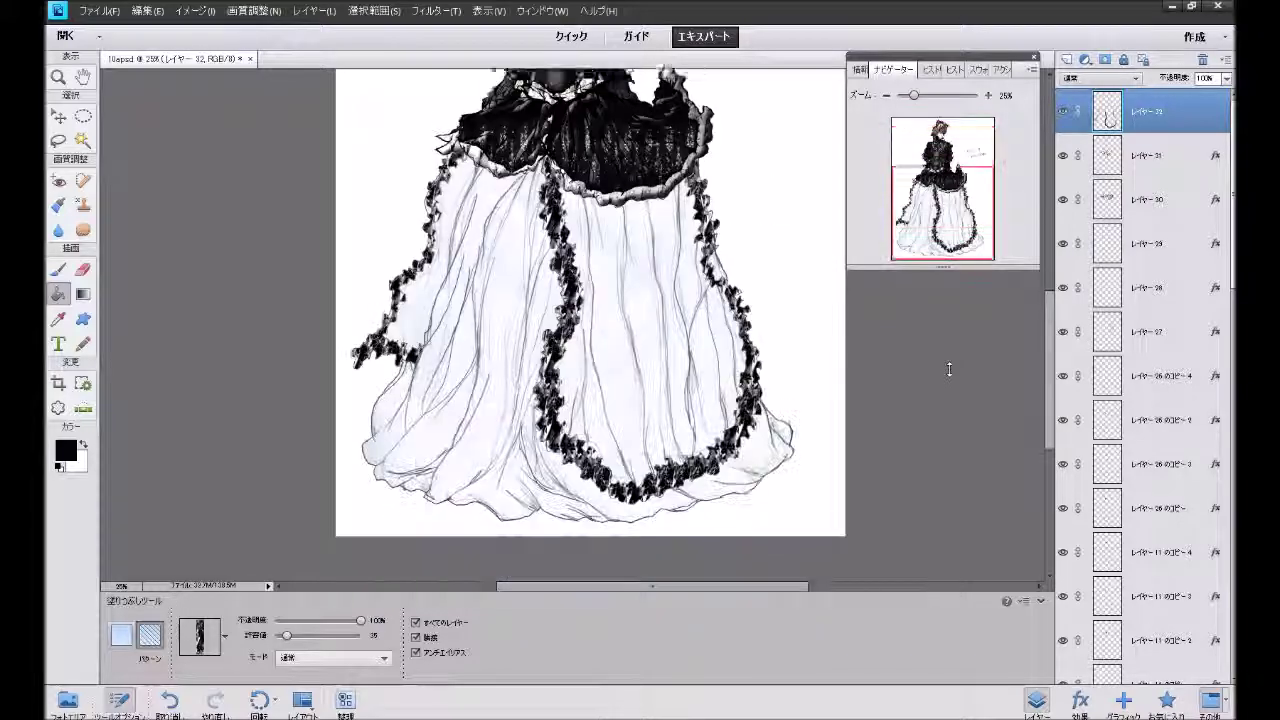
{"action": "scroll", "coordinate": [949, 369], "scroll_direction": "up", "scroll_amount": 1}
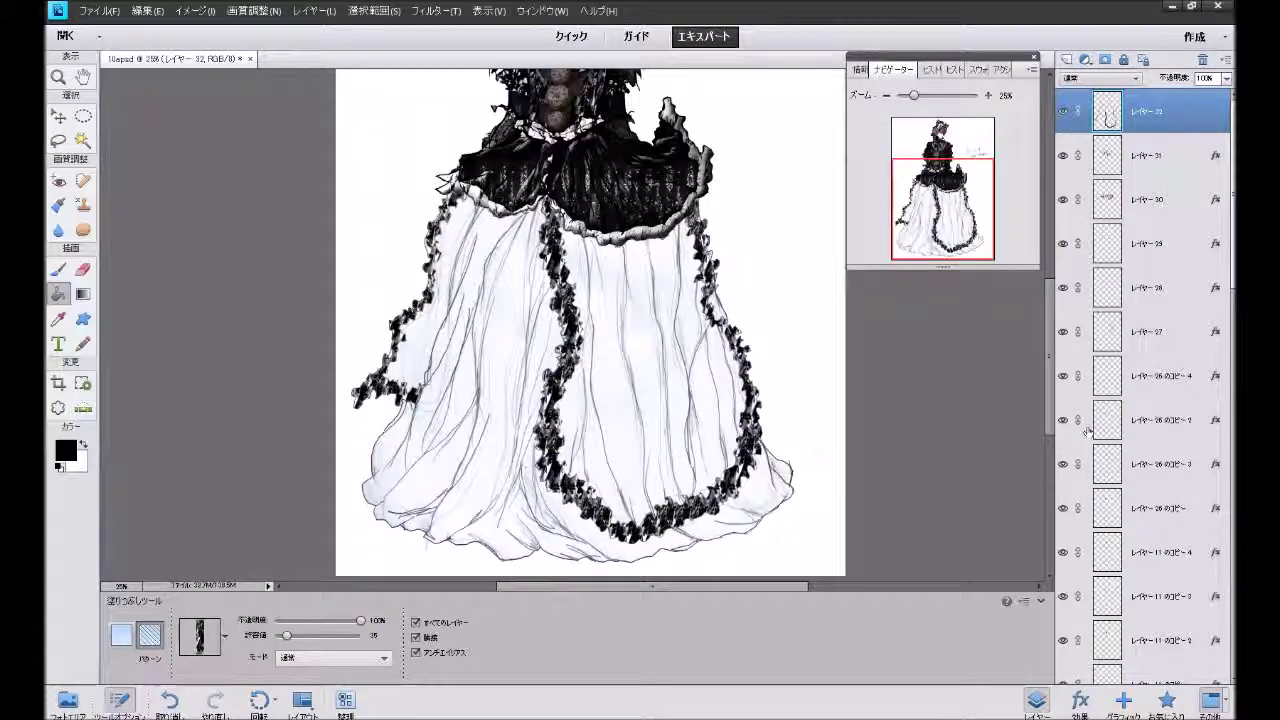
{"action": "left_click", "coordinate": [1166, 700]}
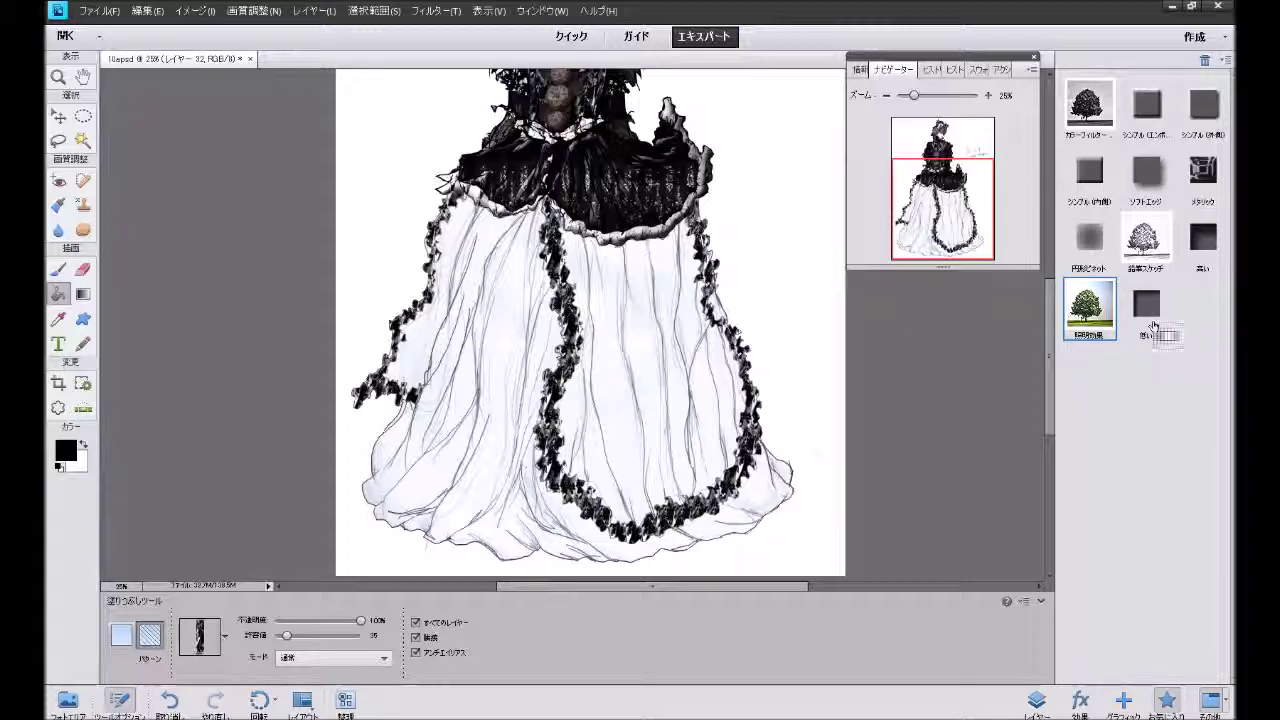
{"action": "left_click", "coordinate": [1089, 166]}
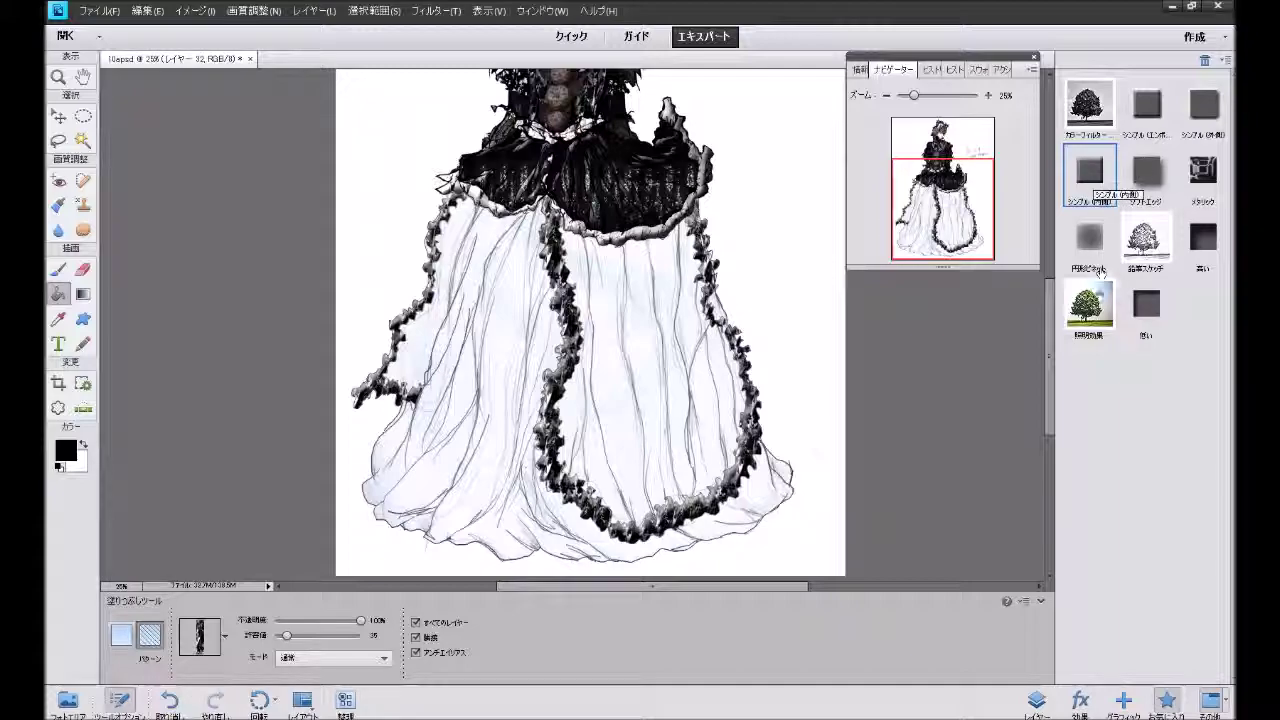
{"action": "left_click", "coordinate": [1092, 300]}
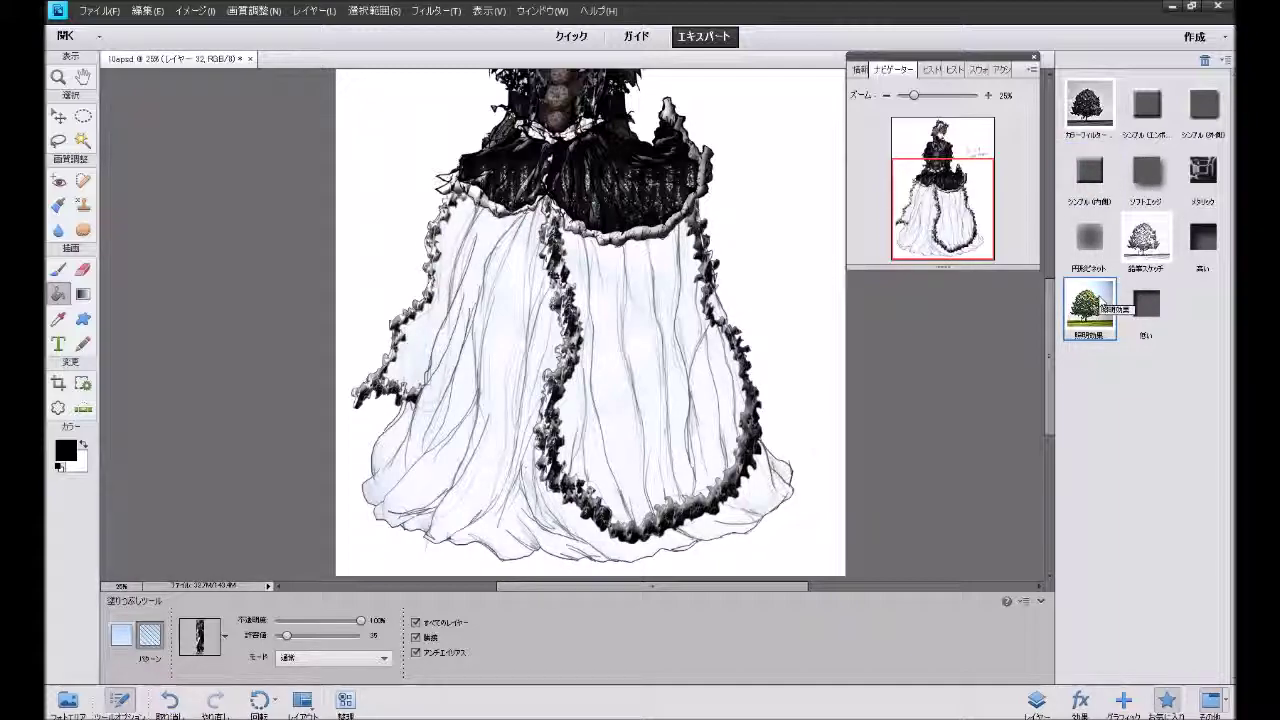
{"action": "scroll", "coordinate": [1021, 406], "scroll_direction": "up", "scroll_amount": 2}
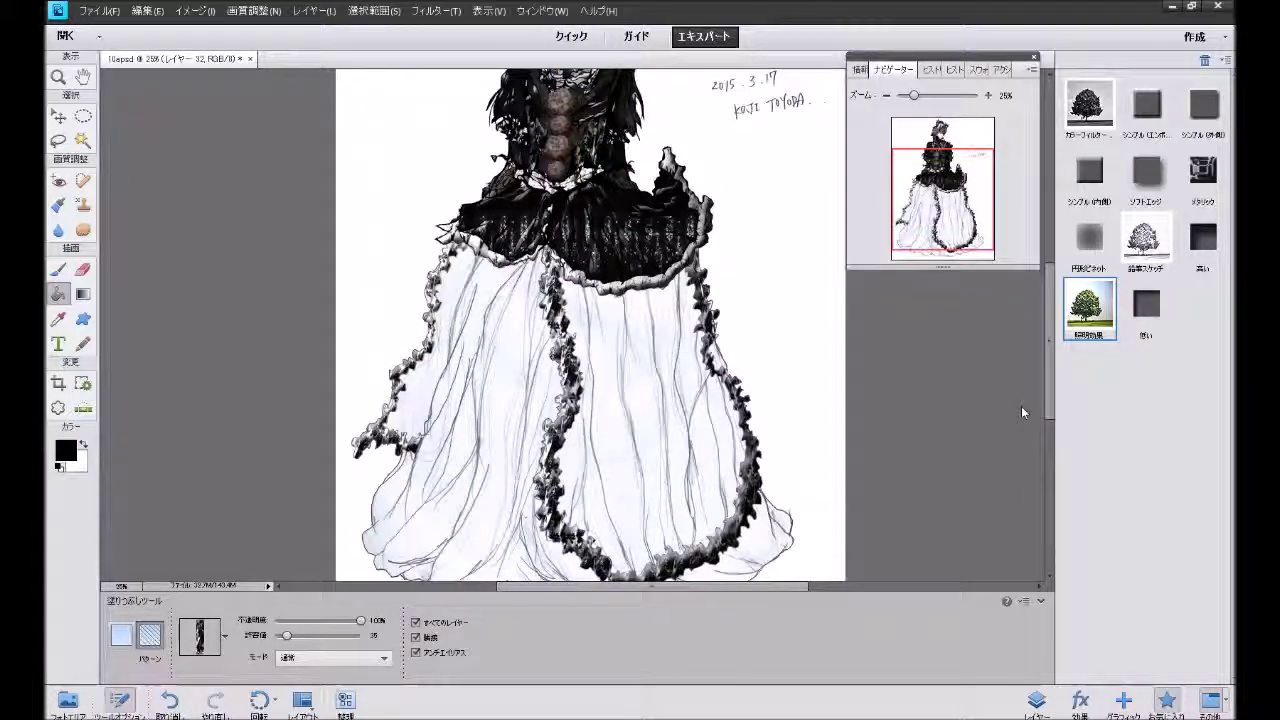
{"action": "scroll", "coordinate": [1021, 406], "scroll_direction": "down", "scroll_amount": 2}
{"action": "scroll", "coordinate": [1021, 406], "scroll_direction": "down", "scroll_amount": 2}
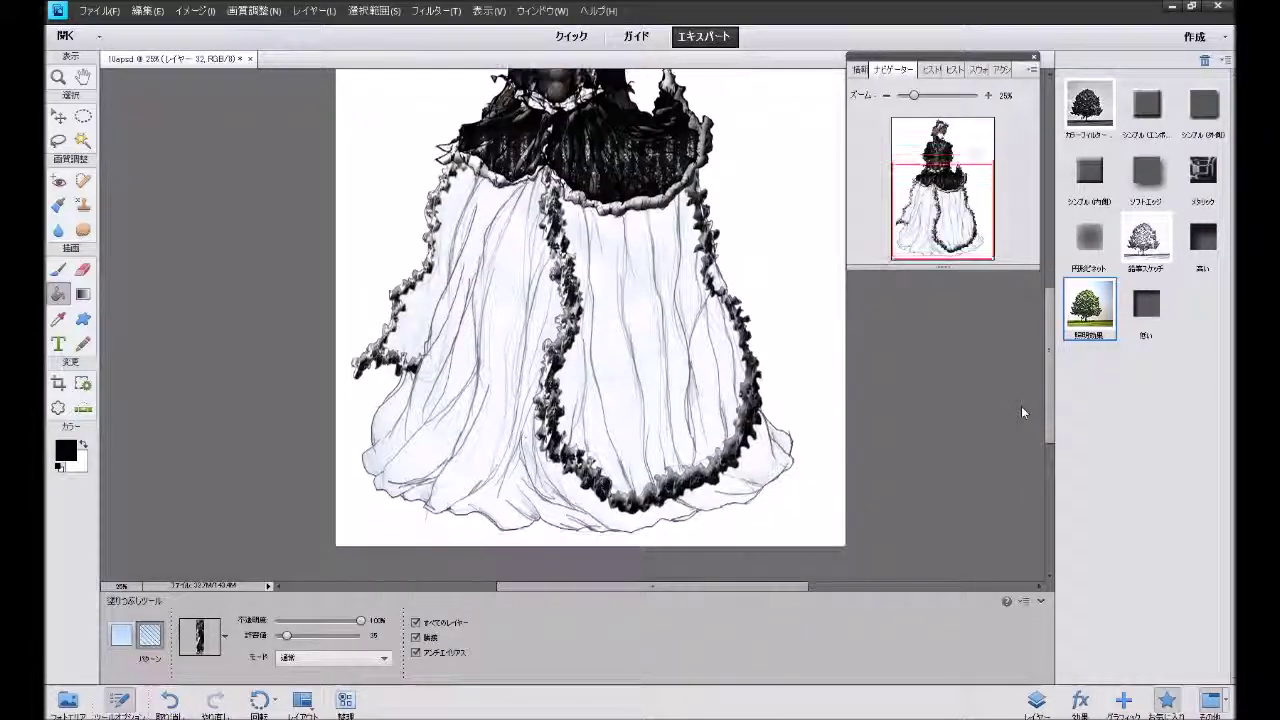
{"action": "left_click", "coordinate": [184, 709]}
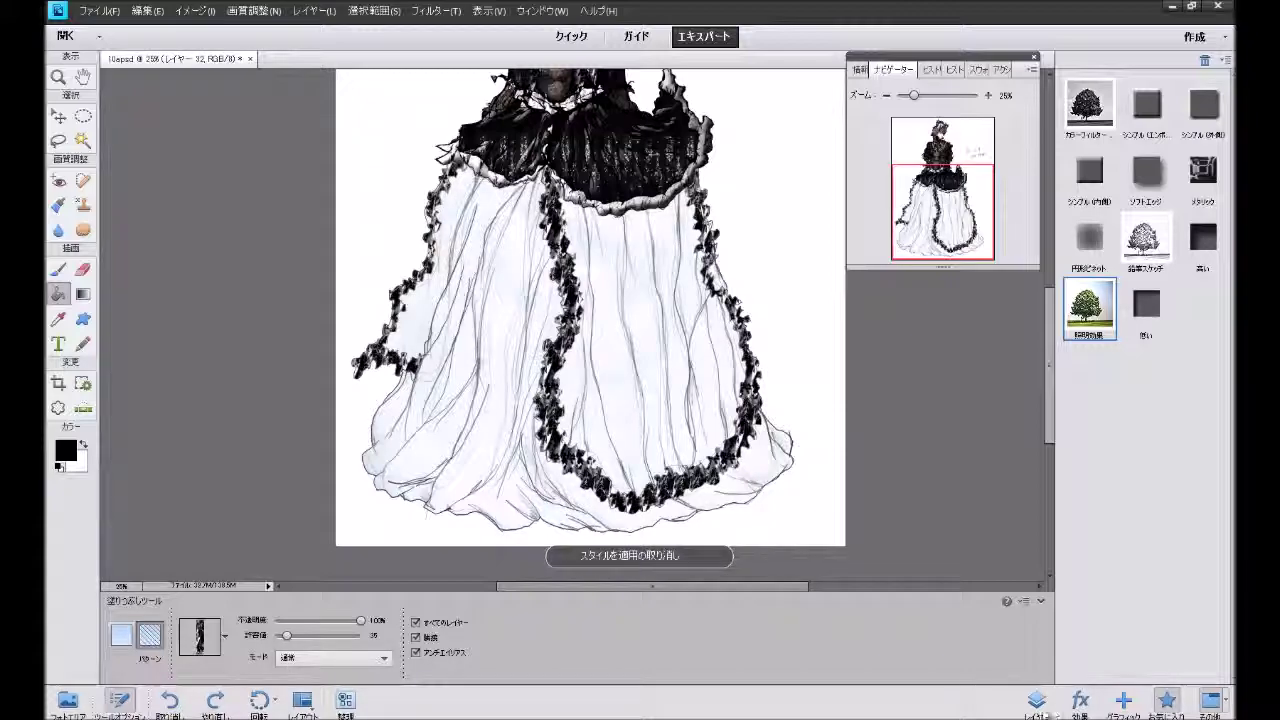
{"action": "left_click", "coordinate": [1036, 700]}
Add a 3 px black Stroke at 100% opacity to Layer 32's style settings.
{"action": "left_click", "coordinate": [322, 10]}
{"action": "mouse_move", "coordinate": [374, 10]}
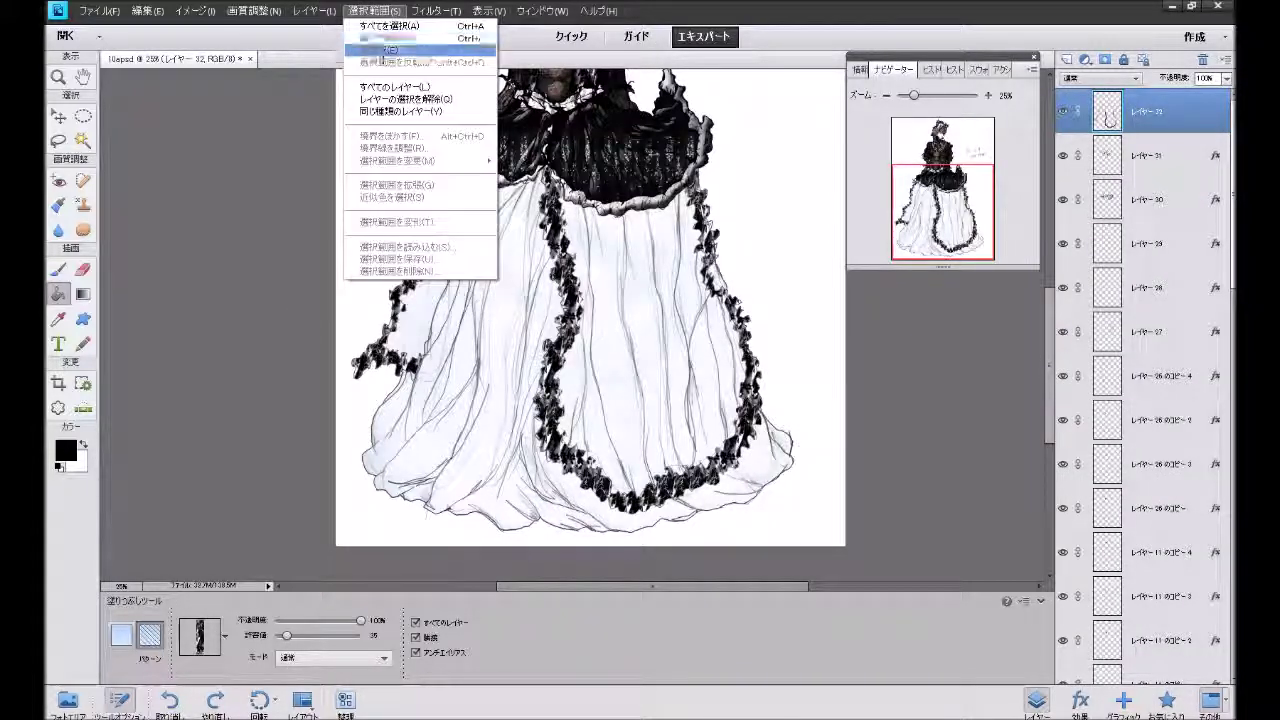
{"action": "left_click", "coordinate": [490, 87]}
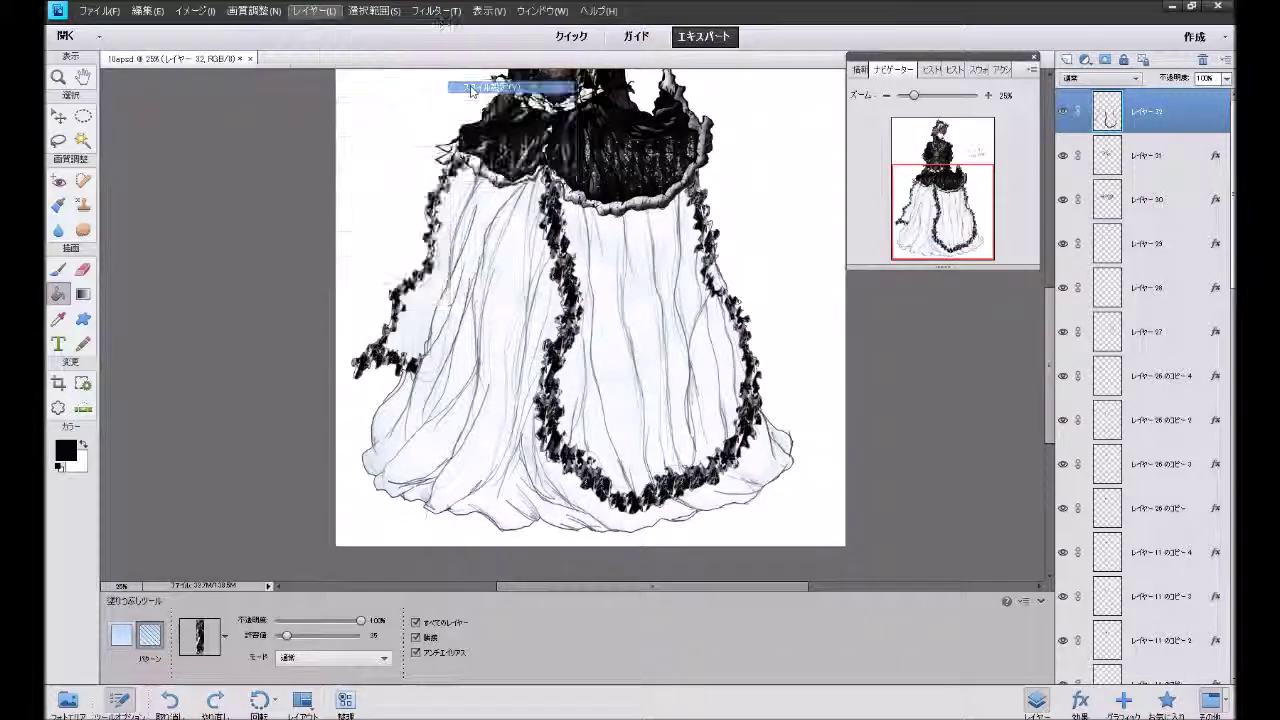
{"action": "left_click", "coordinate": [868, 494]}
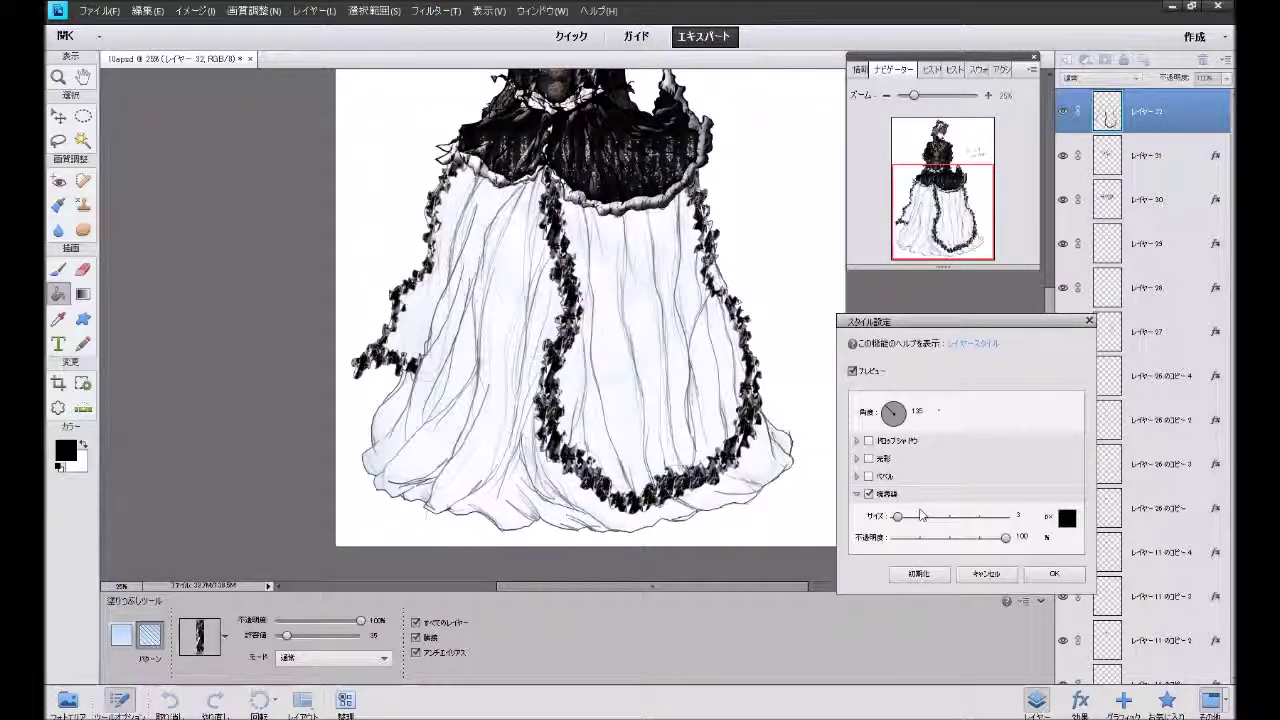
{"action": "left_click", "coordinate": [1056, 574]}
{"action": "scroll", "coordinate": [976, 475], "scroll_direction": "up", "scroll_amount": 3}
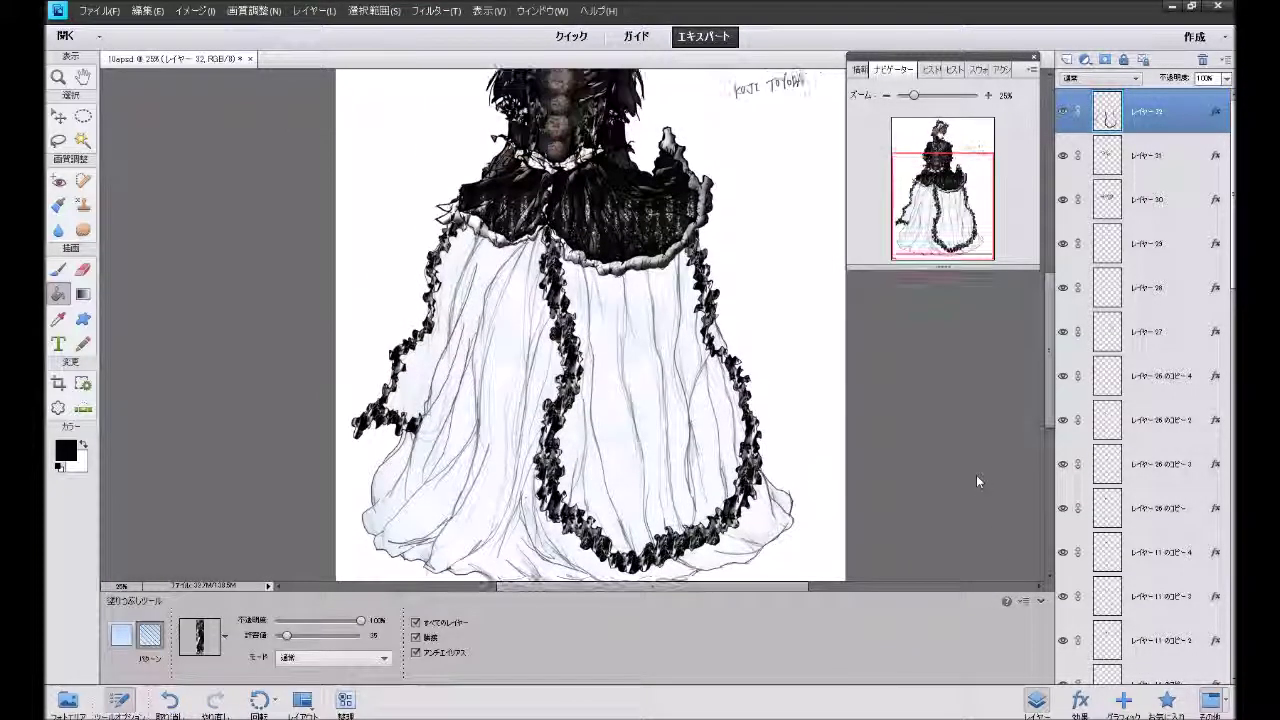